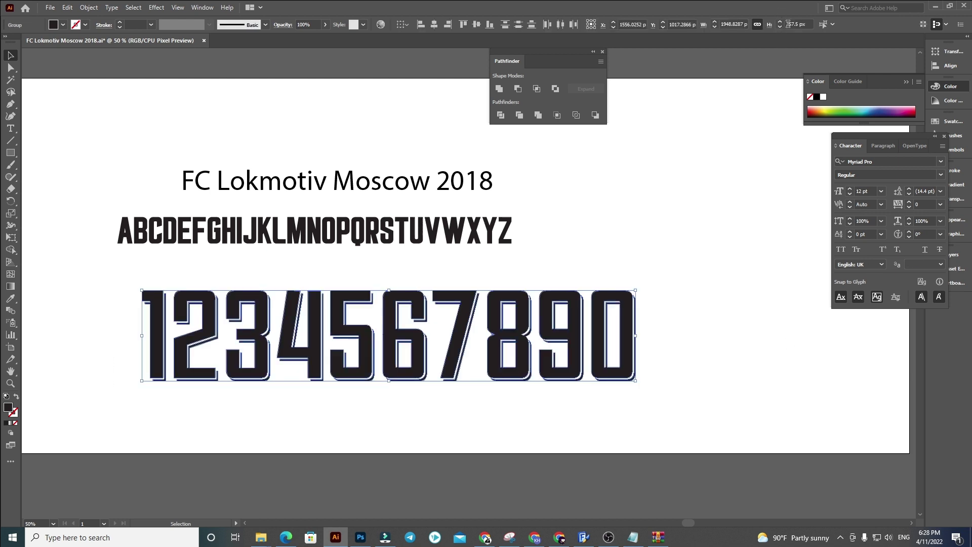
Move the alphabet row closer to the numerals and ungroup its letters
{"action": "left_click_drag", "start_coordinate": [690, 202], "coordinate": [96, 201]}
{"action": "left_click_drag", "start_coordinate": [160, 227], "coordinate": [253, 239]}
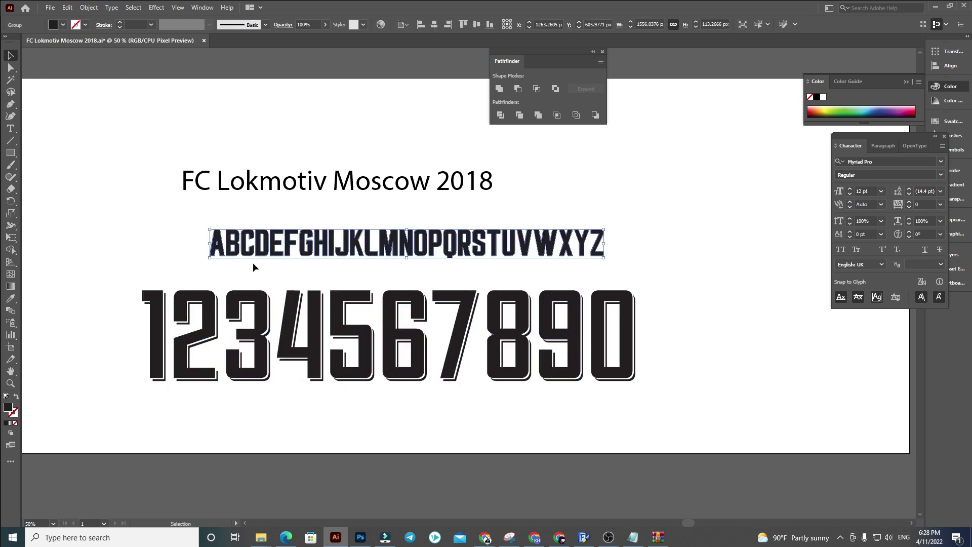
{"action": "right_click", "coordinate": [278, 249]}
{"action": "left_click", "coordinate": [304, 333]}
Move the title up to the artboard's upper edge and scale the alphabet letters to a height of 357.5 px
{"action": "left_click_drag", "start_coordinate": [130, 211], "coordinate": [619, 254]}
{"action": "left_click_drag", "start_coordinate": [424, 166], "coordinate": [428, 58]}
{"action": "left_click_drag", "start_coordinate": [168, 210], "coordinate": [684, 275]}
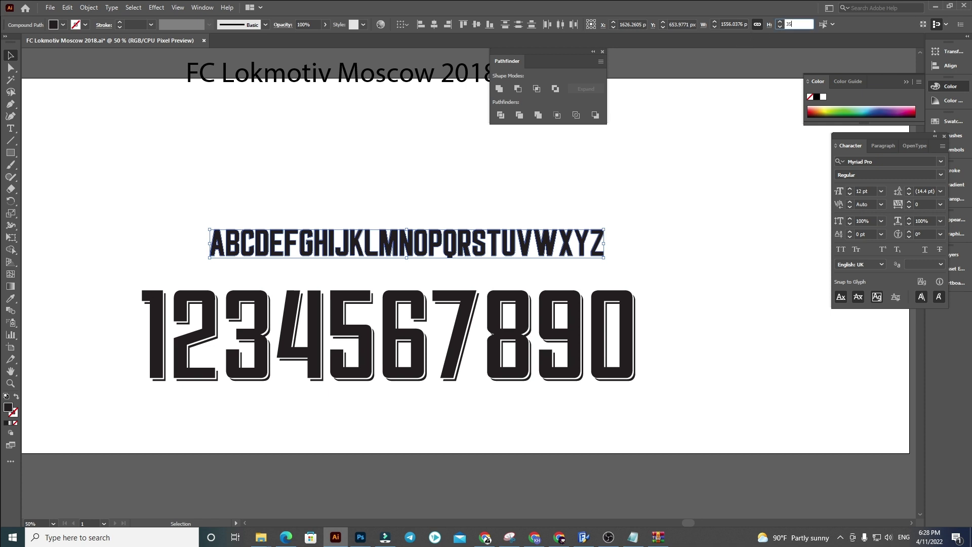
{"action": "key", "text": "Return"}
{"action": "scroll", "coordinate": [544, 191], "scroll_direction": "down", "scroll_amount": 2}
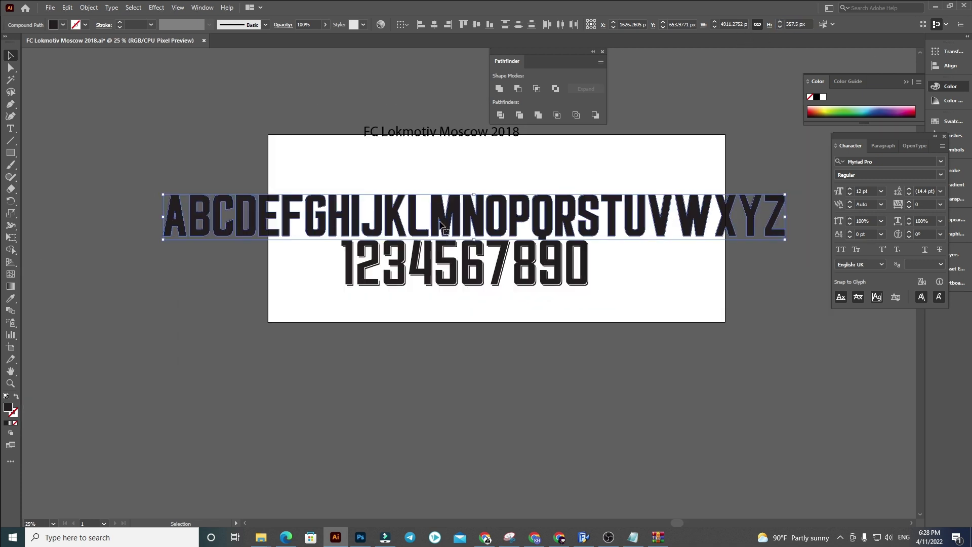
{"action": "left_click_drag", "start_coordinate": [437, 223], "coordinate": [436, 200]}
{"action": "left_click", "coordinate": [278, 282]}
Scale the letter A on its own to a height of 357.5 px
{"action": "scroll", "coordinate": [117, 206], "scroll_direction": "up", "scroll_amount": 4}
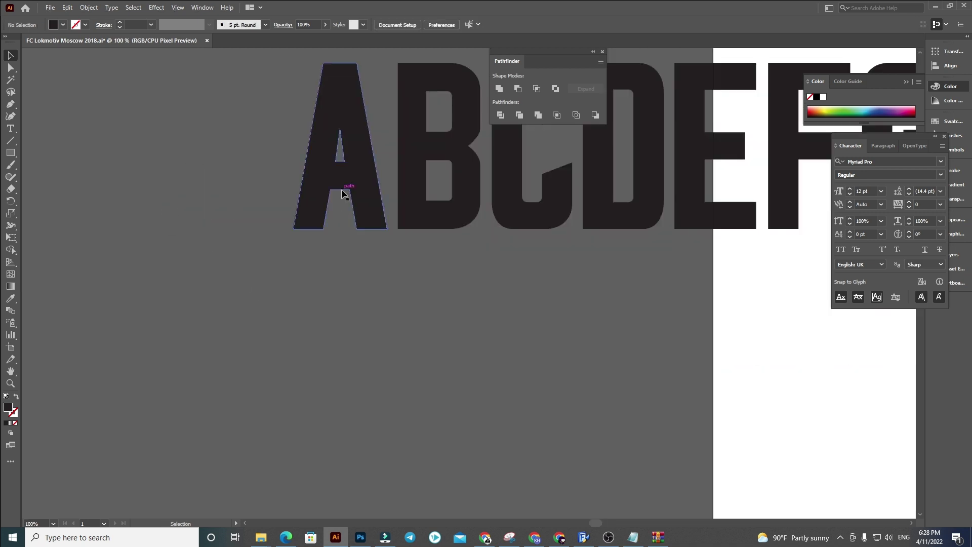
{"action": "left_click", "coordinate": [343, 190]}
{"action": "left_click_drag", "start_coordinate": [348, 153], "coordinate": [285, 286]}
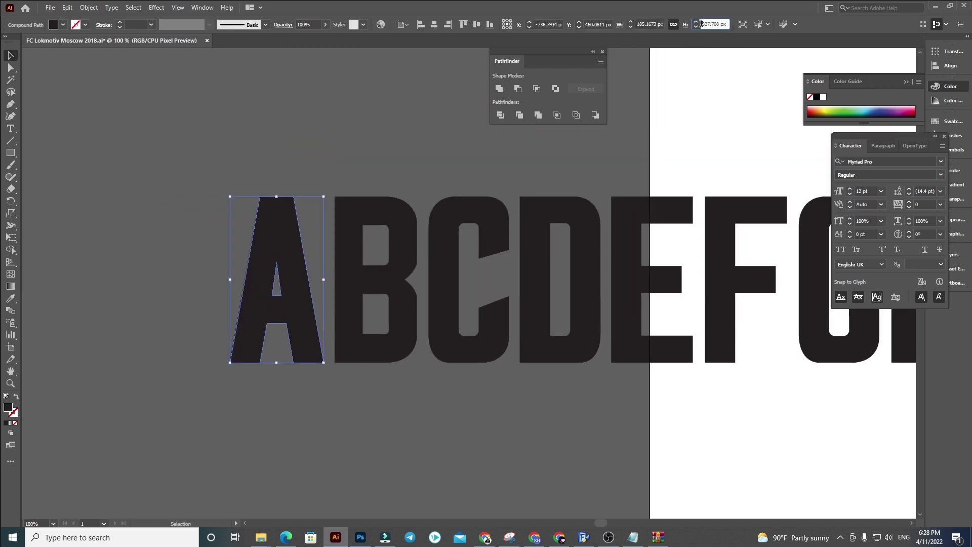
{"action": "type", "text": "357.5"}
{"action": "key", "text": "Return"}
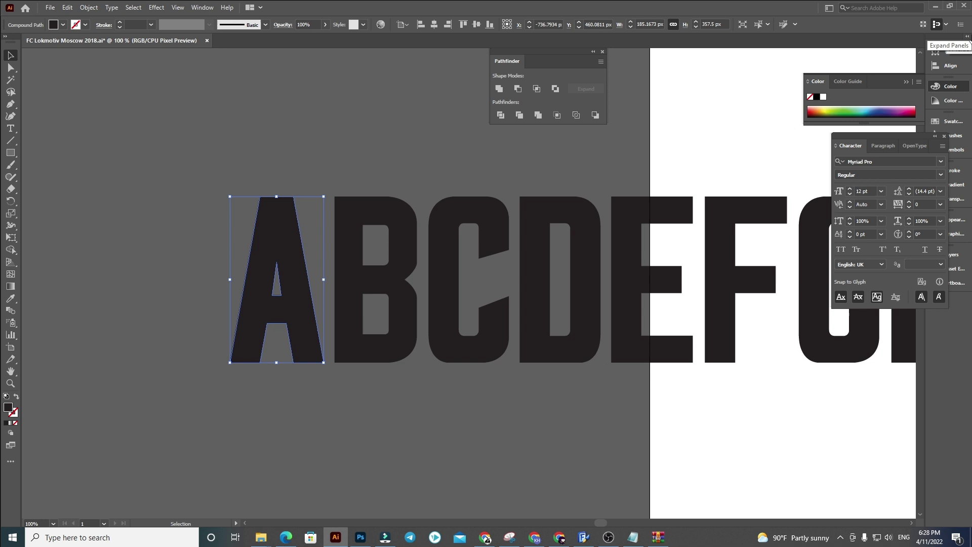
Show the rulers and place two horizontal guides aligned to the top and bottom edges of the letter A
{"action": "right_click", "coordinate": [190, 122]}
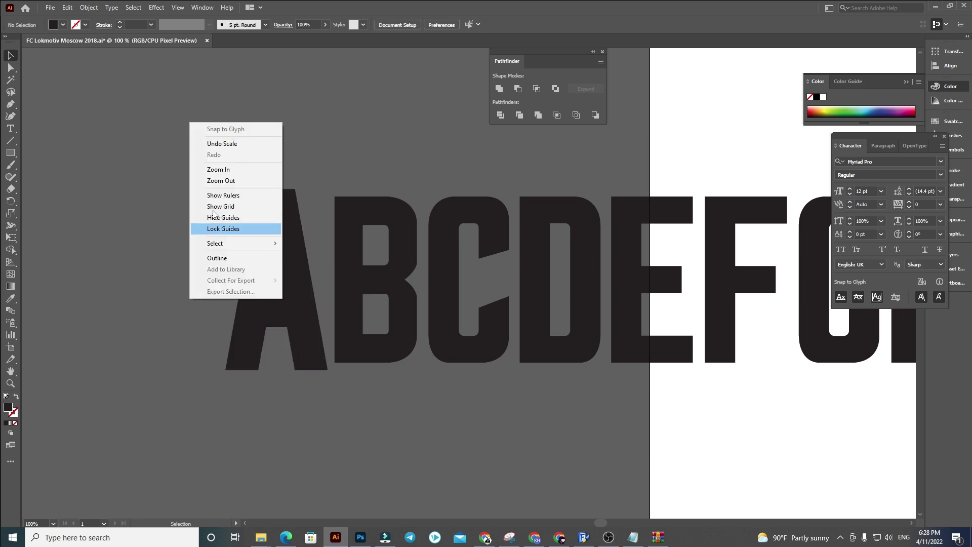
{"action": "left_click", "coordinate": [265, 102]}
{"action": "key", "text": "ctrl+r"}
{"action": "left_click_drag", "start_coordinate": [248, 54], "coordinate": [228, 209]}
{"action": "left_click_drag", "start_coordinate": [145, 121], "coordinate": [268, 218]}
{"action": "left_click", "coordinate": [265, 209]}
{"action": "left_click", "coordinate": [294, 233]}
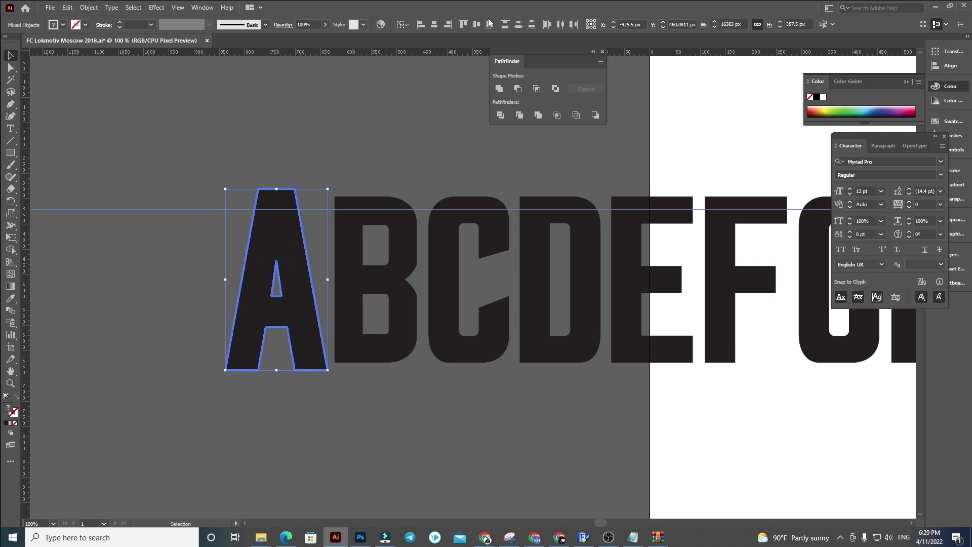
{"action": "left_click", "coordinate": [463, 24]}
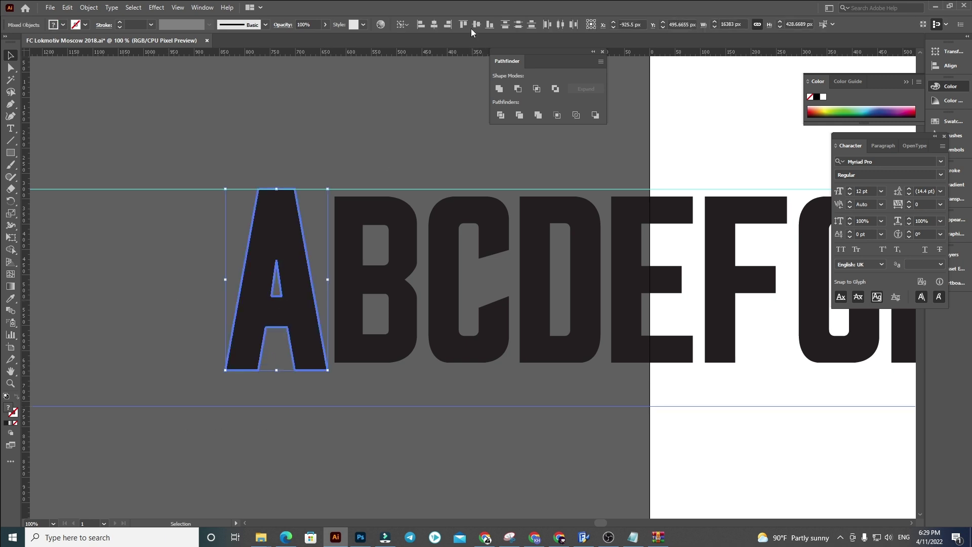
{"action": "left_click", "coordinate": [490, 24]}
{"action": "left_click", "coordinate": [92, 309]}
Move the letters B to Z up so their top edges meet the upper guide
{"action": "scroll", "coordinate": [93, 309], "scroll_direction": "down", "scroll_amount": 4}
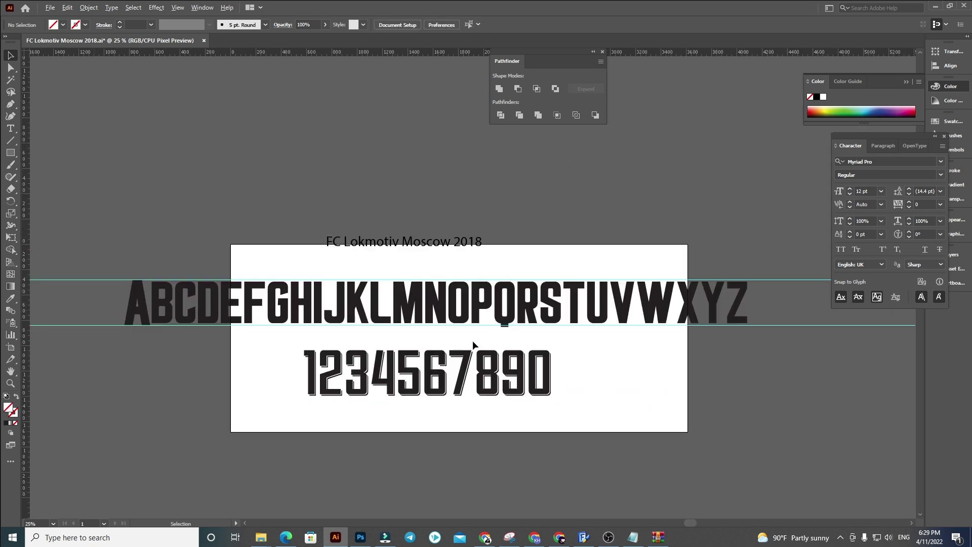
{"action": "left_click", "coordinate": [157, 305]}
{"action": "scroll", "coordinate": [157, 305], "scroll_direction": "up", "scroll_amount": 6}
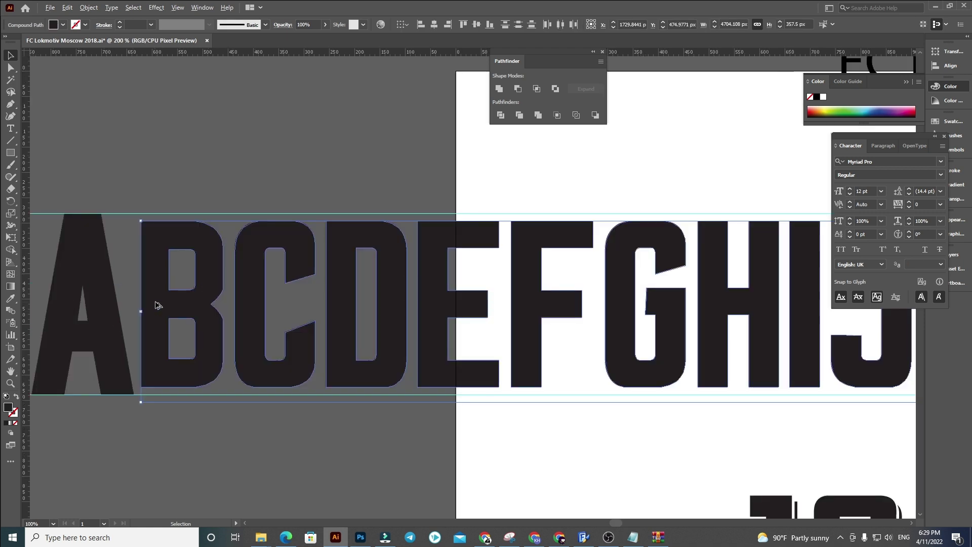
{"action": "scroll", "coordinate": [156, 302], "scroll_direction": "up", "scroll_amount": 2}
{"action": "scroll", "coordinate": [156, 302], "scroll_direction": "down", "scroll_amount": 2}
{"action": "left_click_drag", "start_coordinate": [225, 281], "coordinate": [226, 270]}
Scale the letters B to Z proportionally until their baseline meets the lower guide, at about 390 px overall height
{"action": "scroll", "coordinate": [145, 276], "scroll_direction": "down", "scroll_amount": 7}
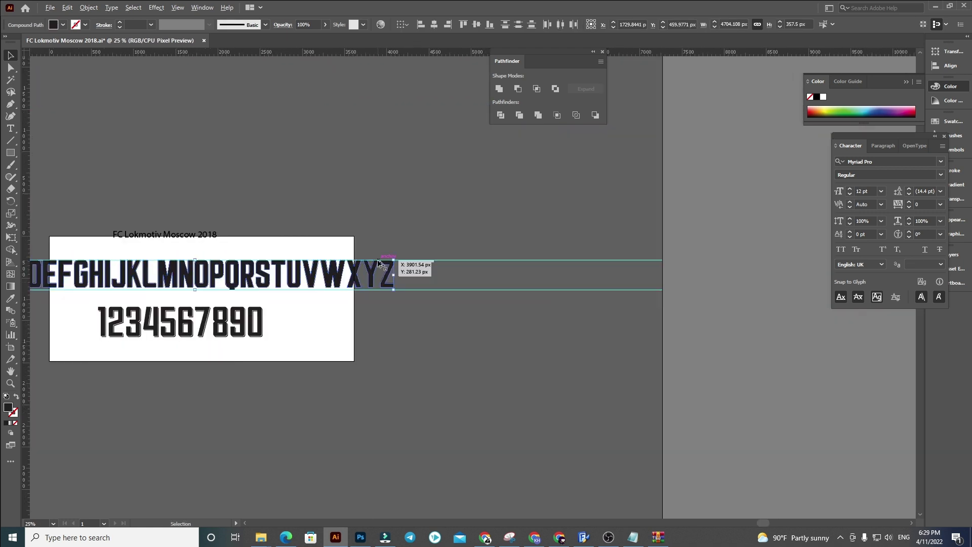
{"action": "scroll", "coordinate": [378, 263], "scroll_direction": "up", "scroll_amount": 5}
{"action": "scroll", "coordinate": [777, 380], "scroll_direction": "down", "scroll_amount": 3}
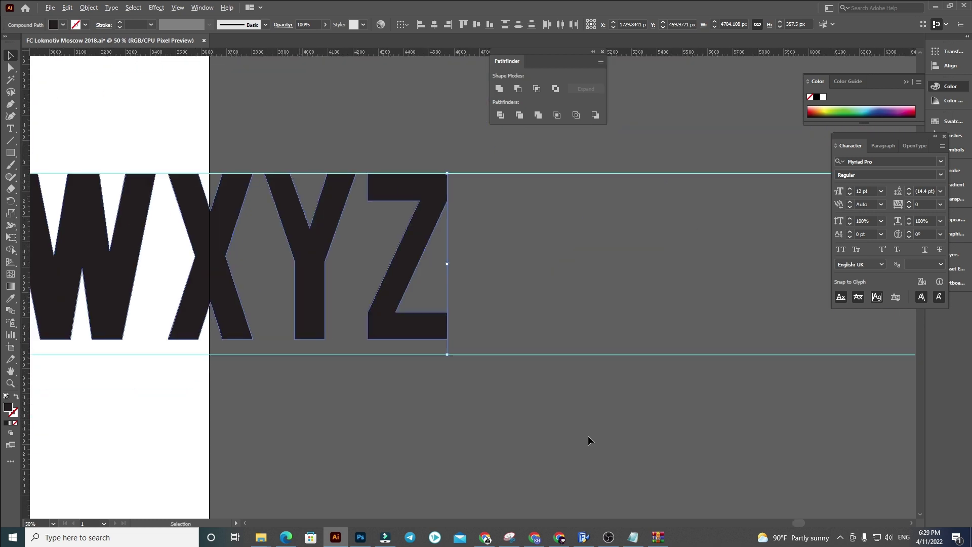
{"action": "left_click_drag", "start_coordinate": [328, 330], "coordinate": [473, 335]}
{"action": "scroll", "coordinate": [409, 327], "scroll_direction": "up", "scroll_amount": 6}
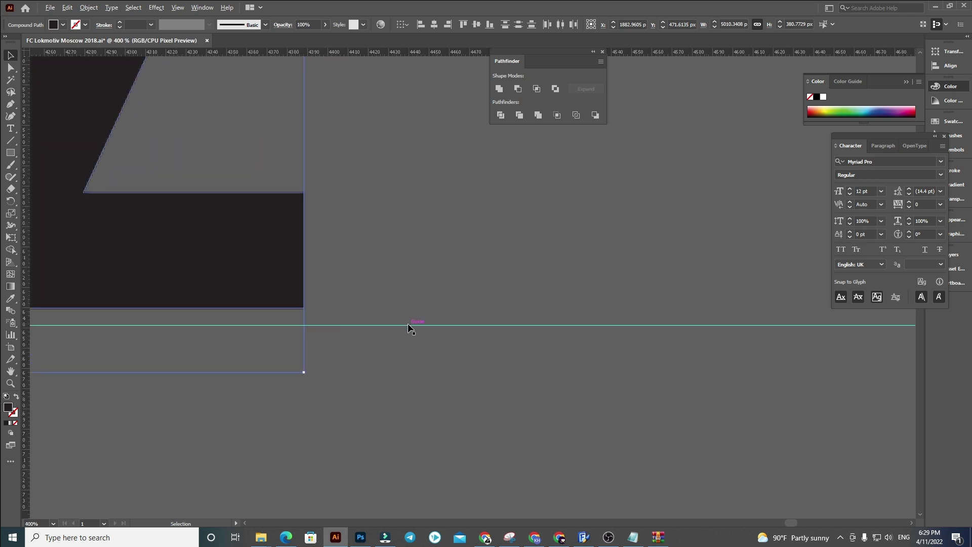
{"action": "left_click_drag", "start_coordinate": [303, 372], "coordinate": [559, 408]}
{"action": "scroll", "coordinate": [464, 393], "scroll_direction": "down", "scroll_amount": 2}
{"action": "scroll", "coordinate": [423, 178], "scroll_direction": "down", "scroll_amount": 3}
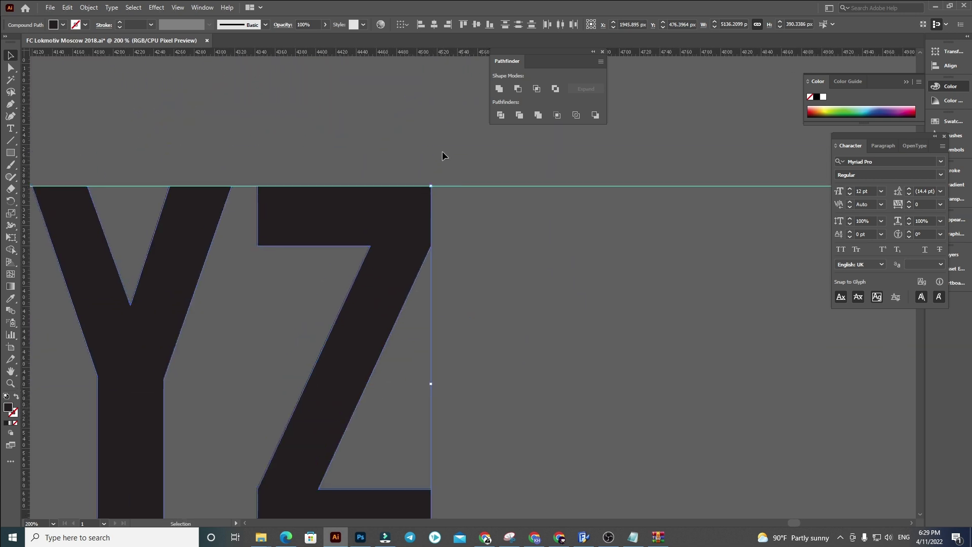
{"action": "scroll", "coordinate": [442, 154], "scroll_direction": "up", "scroll_amount": 3}
{"action": "left_click", "coordinate": [649, 264]}
Widen the artboard on both sides to about 5627 px so it contains the whole alphabet row
{"action": "scroll", "coordinate": [664, 276], "scroll_direction": "down", "scroll_amount": 8}
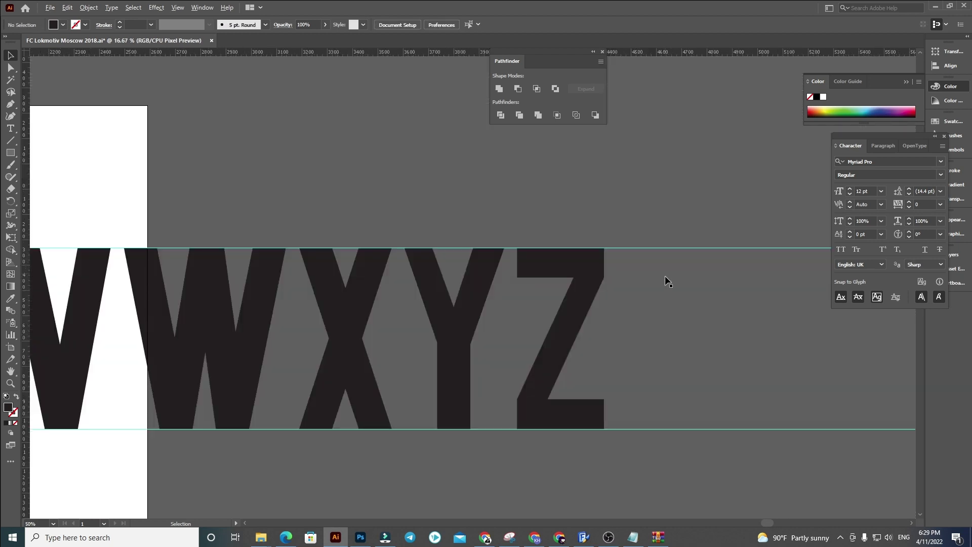
{"action": "scroll", "coordinate": [496, 331], "scroll_direction": "up", "scroll_amount": 1}
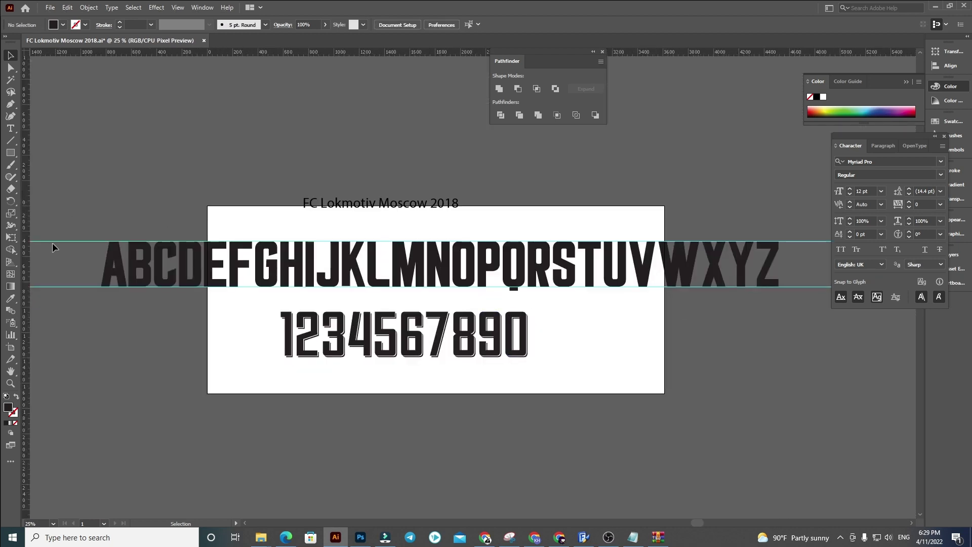
{"action": "left_click", "coordinate": [10, 347]}
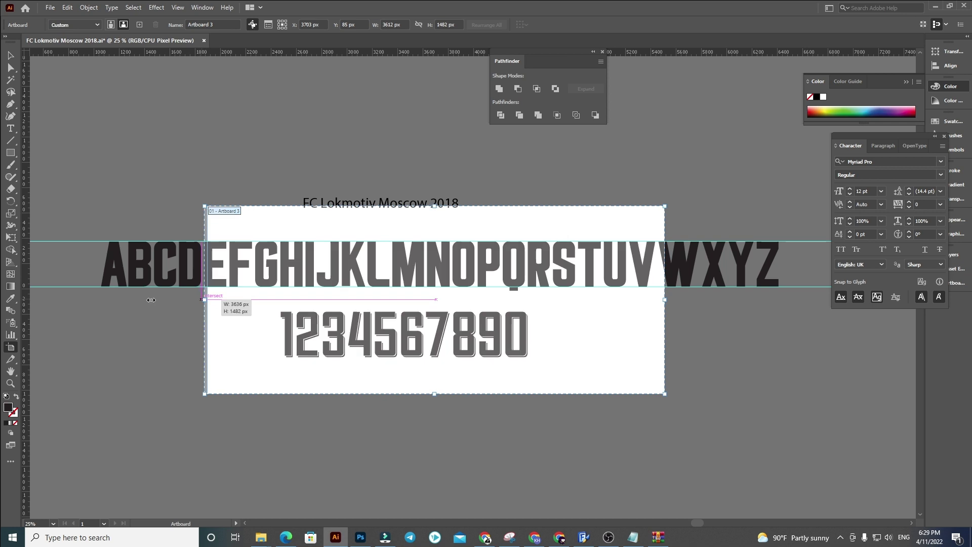
{"action": "left_click_drag", "start_coordinate": [207, 299], "coordinate": [88, 299]}
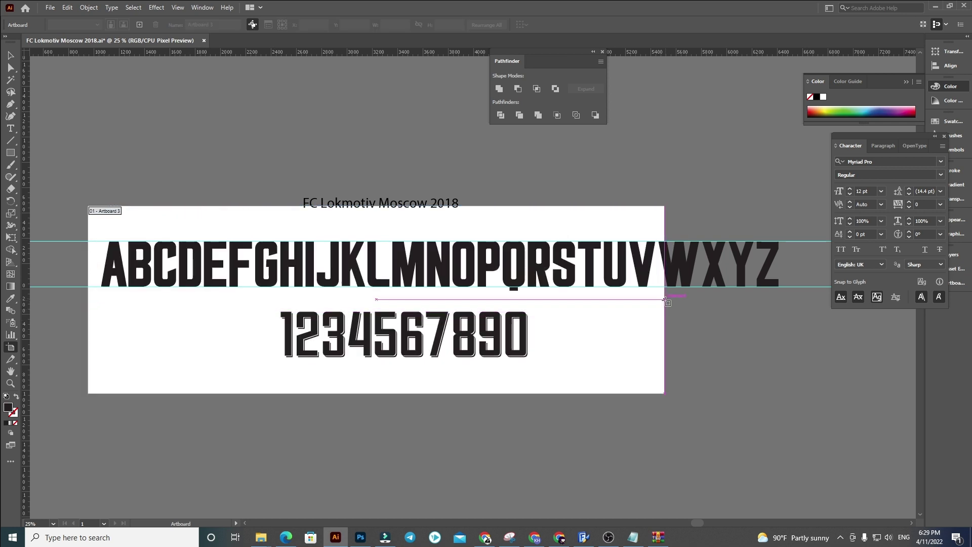
{"action": "left_click_drag", "start_coordinate": [668, 302], "coordinate": [801, 300]}
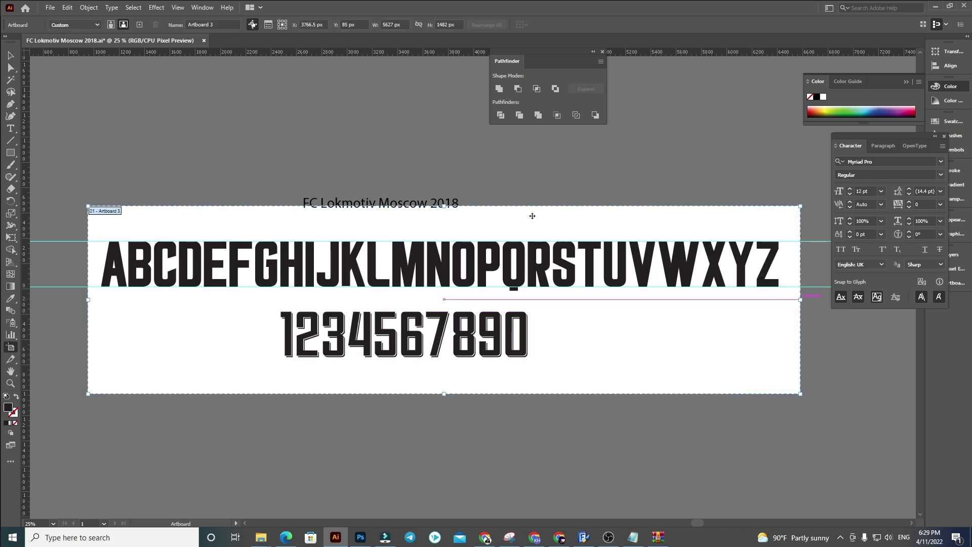
Enlarge the FC Lokmotiv Moscow 2018 title to about 295 pt and center it above the alphabet row
{"action": "left_click", "coordinate": [10, 50]}
{"action": "left_click", "coordinate": [454, 205]}
{"action": "left_click_drag", "start_coordinate": [458, 209], "coordinate": [671, 278]}
{"action": "left_click_drag", "start_coordinate": [499, 211], "coordinate": [552, 215]}
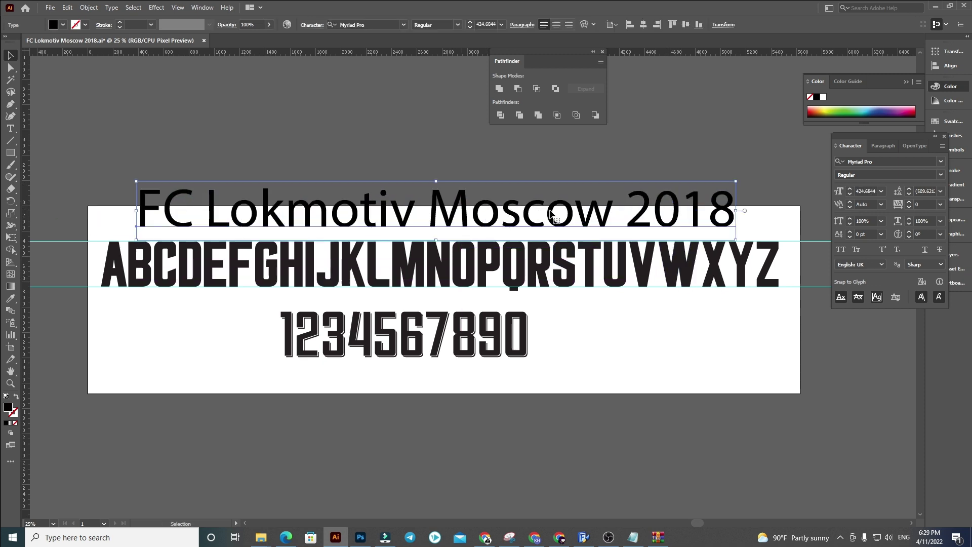
{"action": "left_click_drag", "start_coordinate": [741, 181], "coordinate": [665, 186]}
{"action": "left_click", "coordinate": [665, 185]}
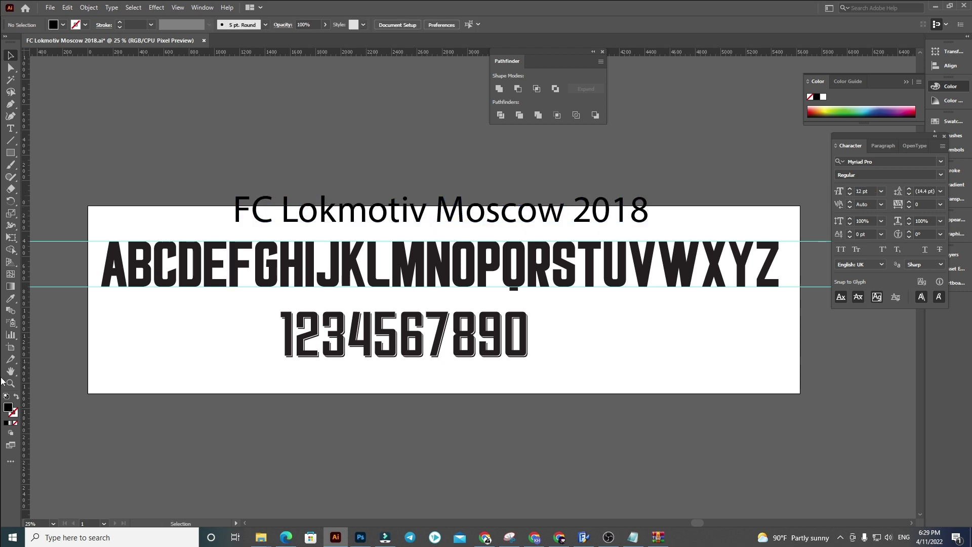
Extend the artboard upward so it encloses the title
{"action": "left_click", "coordinate": [11, 347]}
{"action": "left_click_drag", "start_coordinate": [444, 206], "coordinate": [444, 185]}
{"action": "left_click", "coordinate": [10, 57]}
{"action": "key", "text": "ctrl+0"}
{"action": "left_click", "coordinate": [426, 340]}
{"action": "left_click", "coordinate": [503, 374]}
{"action": "key", "text": "space"}
{"action": "left_click_drag", "start_coordinate": [611, 373], "coordinate": [596, 374]}
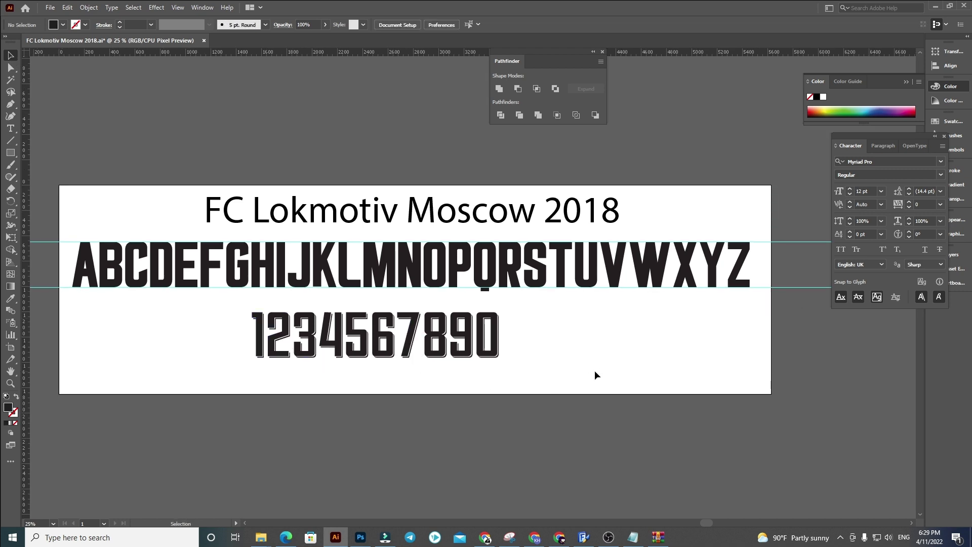
{"action": "left_click_drag", "start_coordinate": [434, 428], "coordinate": [465, 406]}
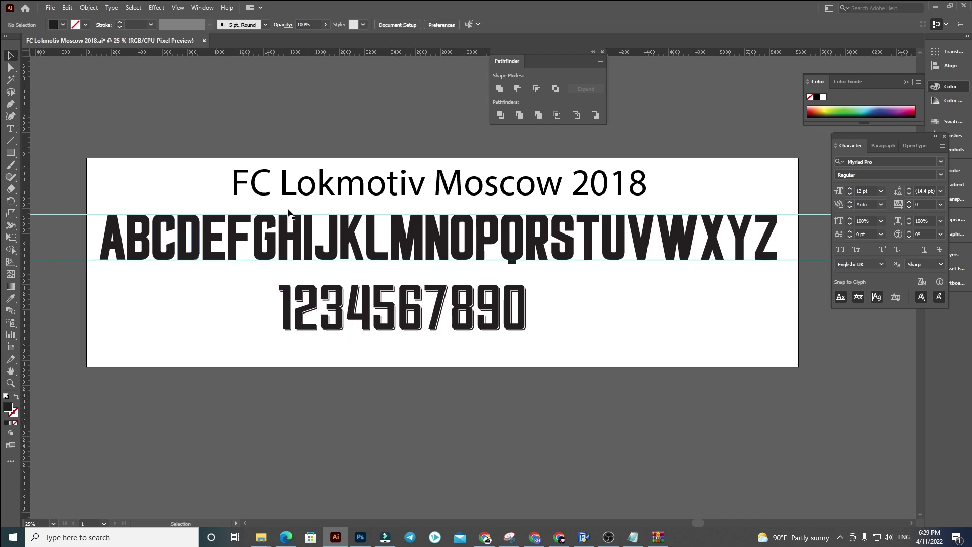
Copy the title text, switch to FontCreator and set the font family name to FC Lokmotiv Moscow 2018
{"action": "left_click", "coordinate": [334, 191]}
{"action": "triple_click", "coordinate": [334, 191]}
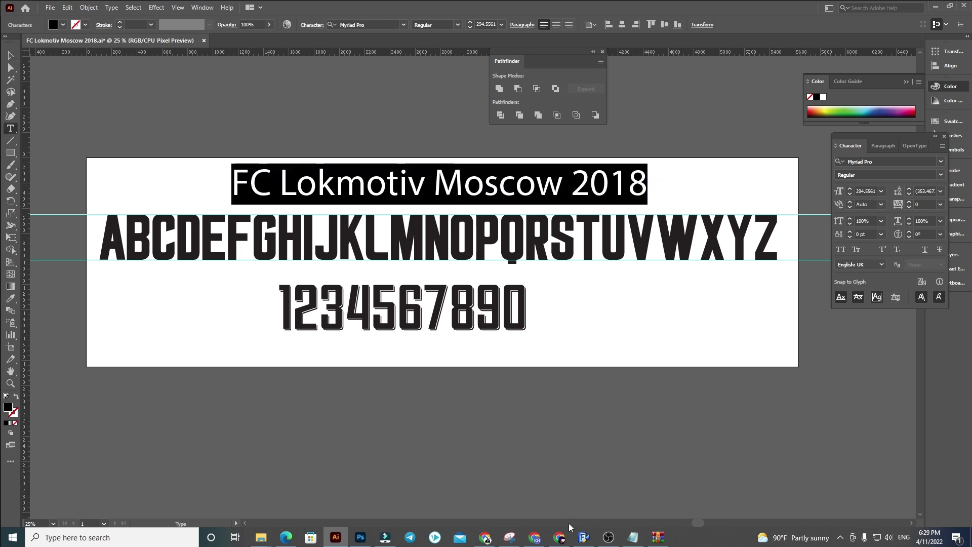
{"action": "left_click", "coordinate": [583, 538]}
{"action": "left_click", "coordinate": [123, 19]}
{"action": "key", "text": "Left"}
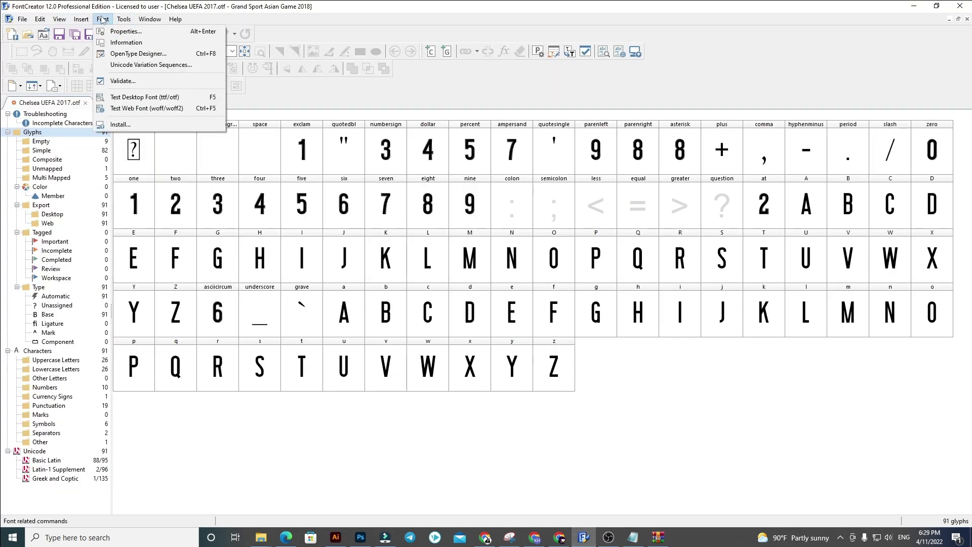
{"action": "key", "text": "Escape"}
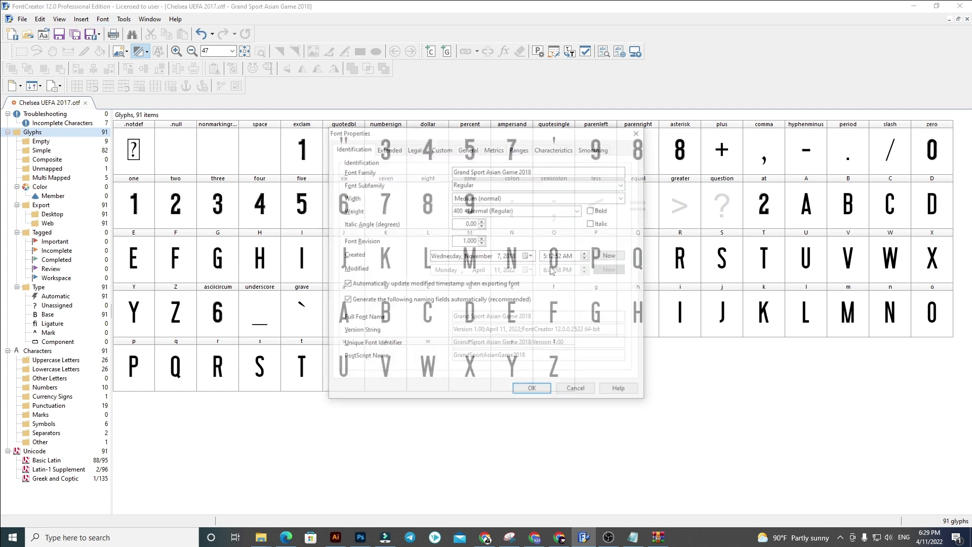
{"action": "left_click_drag", "start_coordinate": [540, 172], "coordinate": [382, 174]}
{"action": "type", "text": "FC Lokomotiv Moscow 2018"}
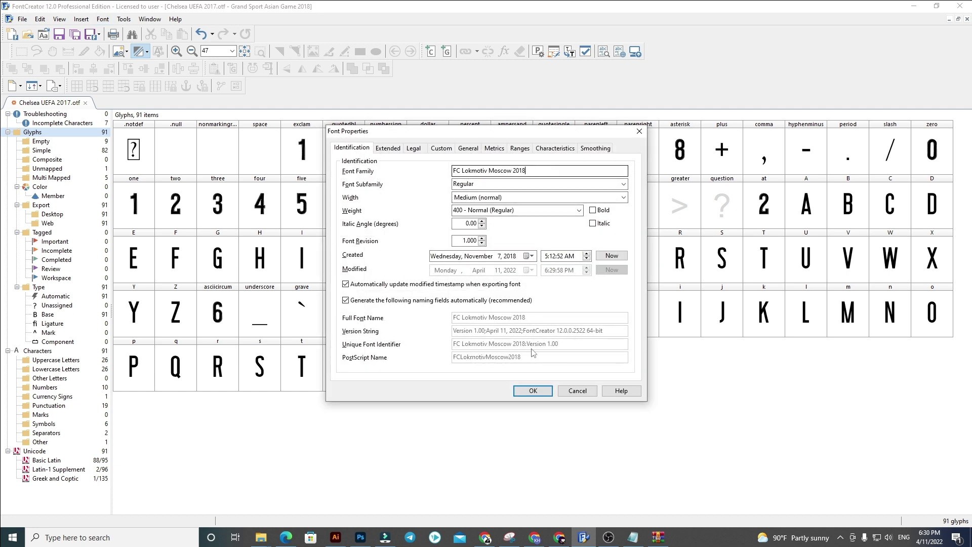
{"action": "left_click", "coordinate": [532, 390]}
Open the uppercase A glyph for editing and delete its existing outline
{"action": "left_click", "coordinate": [808, 205]}
{"action": "double_click", "coordinate": [808, 205]}
{"action": "scroll", "coordinate": [530, 161], "scroll_direction": "down", "scroll_amount": 3}
{"action": "scroll", "coordinate": [507, 167], "scroll_direction": "up", "scroll_amount": 1}
{"action": "left_click_drag", "start_coordinate": [493, 187], "coordinate": [441, 263]}
{"action": "key", "text": "ctrl+a"}
{"action": "key", "text": "Delete"}
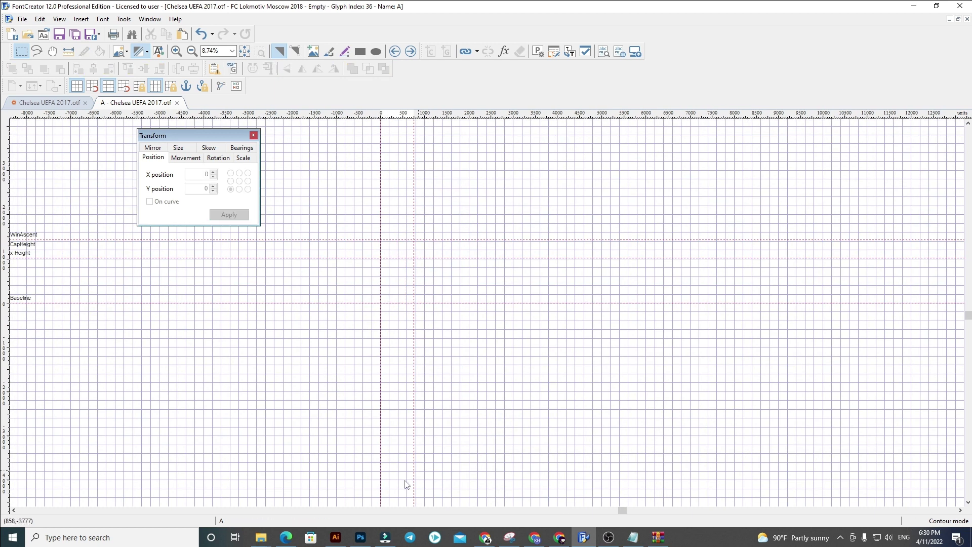
Switch to Illustrator and copy the letters A through O from the alphabet row
{"action": "left_click", "coordinate": [335, 537]}
{"action": "left_click", "coordinate": [9, 57]}
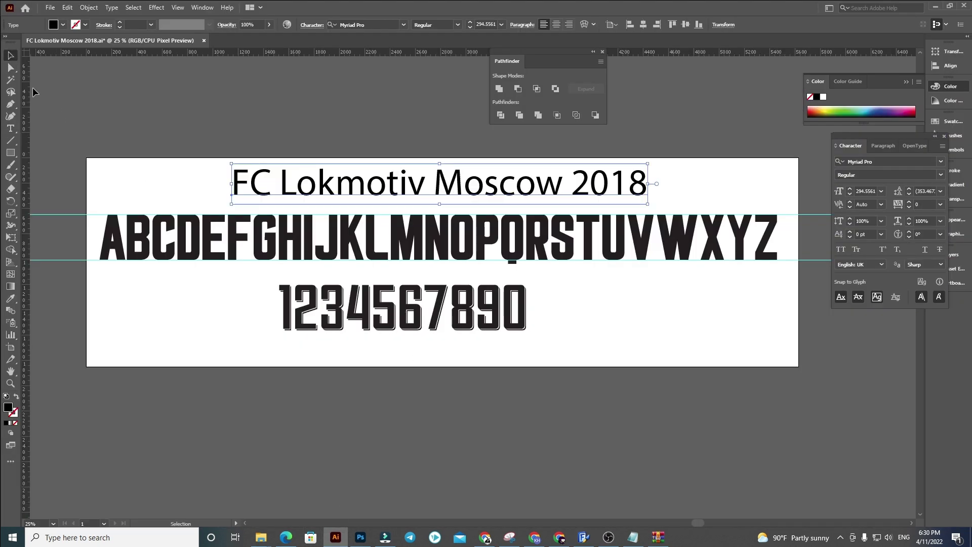
{"action": "scroll", "coordinate": [94, 191], "scroll_direction": "up", "scroll_amount": 2}
{"action": "left_click_drag", "start_coordinate": [481, 360], "coordinate": [112, 348]}
{"action": "left_click_drag", "start_coordinate": [570, 364], "coordinate": [519, 363]}
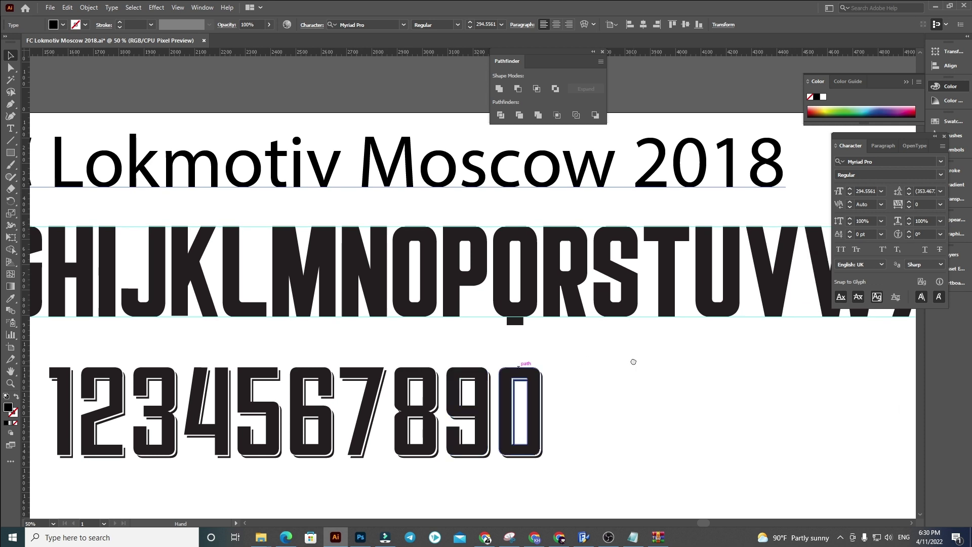
{"action": "left_click_drag", "start_coordinate": [634, 360], "coordinate": [727, 270]}
{"action": "scroll", "coordinate": [240, 278], "scroll_direction": "up", "scroll_amount": 4}
{"action": "scroll", "coordinate": [578, 341], "scroll_direction": "down", "scroll_amount": 5}
{"action": "left_click_drag", "start_coordinate": [435, 367], "coordinate": [374, 367]}
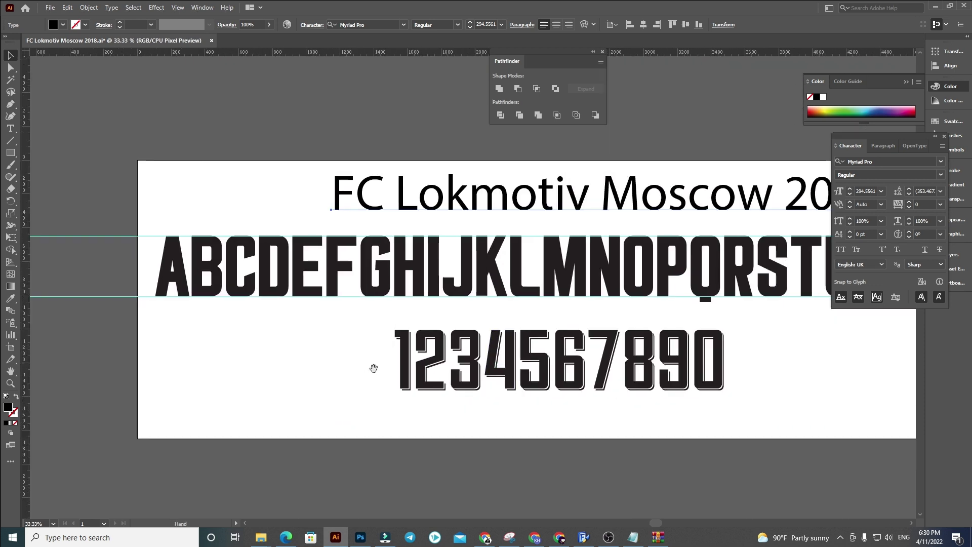
{"action": "left_click", "coordinate": [477, 358]}
{"action": "scroll", "coordinate": [464, 343], "scroll_direction": "up", "scroll_amount": 1}
{"action": "left_click_drag", "start_coordinate": [302, 340], "coordinate": [451, 371]}
{"action": "scroll", "coordinate": [122, 250], "scroll_direction": "down", "scroll_amount": 1}
{"action": "left_click_drag", "start_coordinate": [642, 284], "coordinate": [614, 285]}
{"action": "key", "text": "ctrl+z"}
{"action": "left_click_drag", "start_coordinate": [82, 250], "coordinate": [613, 275]}
{"action": "key", "text": "v"}
{"action": "left_click", "coordinate": [481, 463]}
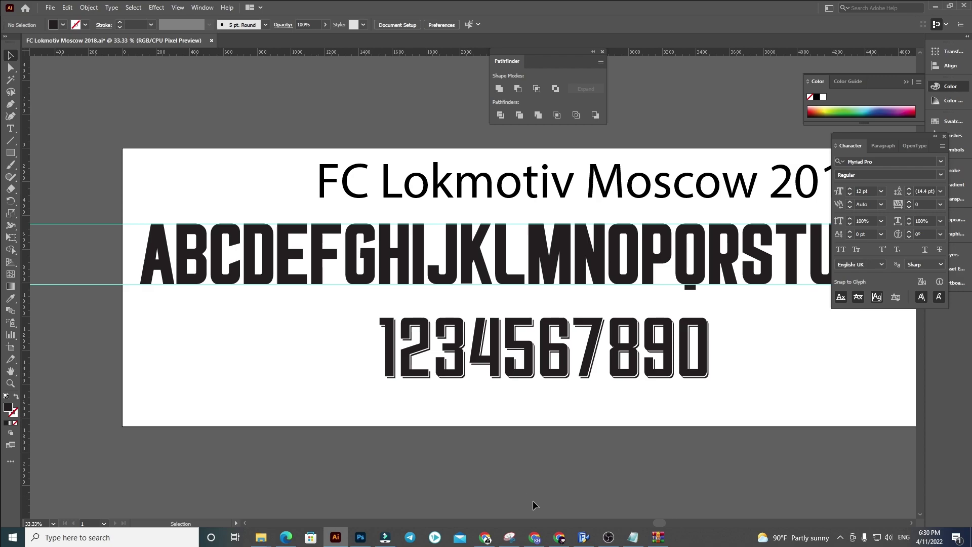
Switch to FontCreator, paste the letters into the A glyph and position them at X 60, Y 0
{"action": "left_click", "coordinate": [584, 537]}
{"action": "key", "text": "ctrl+v"}
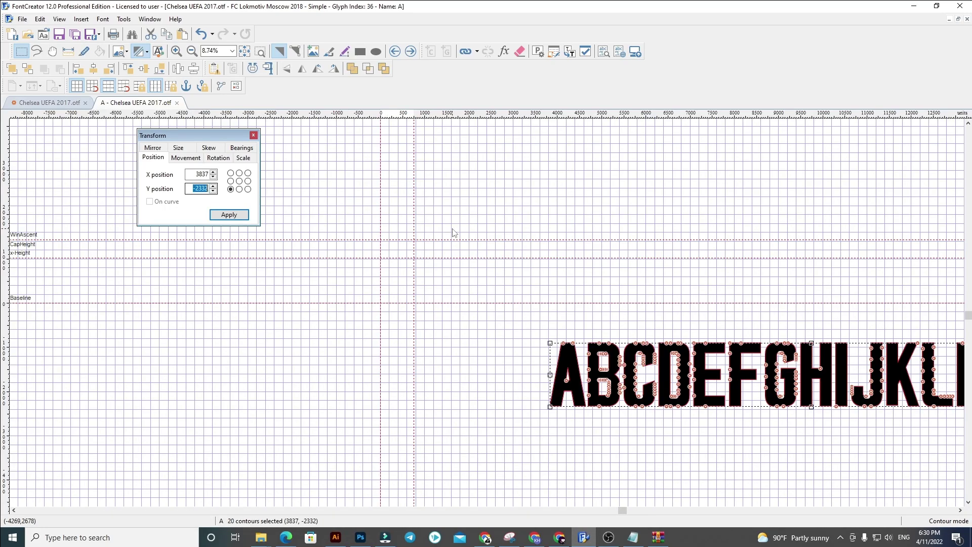
{"action": "key", "text": "Return"}
{"action": "type", "text": "60"}
{"action": "key", "text": "Return"}
{"action": "scroll", "coordinate": [333, 282], "scroll_direction": "up", "scroll_amount": 4}
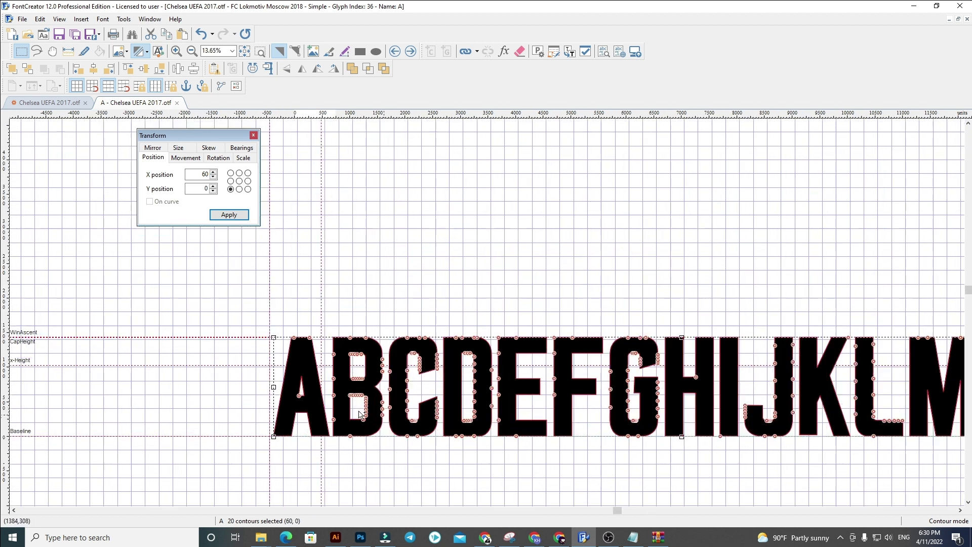
Move the A glyph's advance width line just past the A's right edge and cut the letters B through O
{"action": "left_click", "coordinate": [333, 282]}
{"action": "left_click_drag", "start_coordinate": [329, 291], "coordinate": [330, 291]}
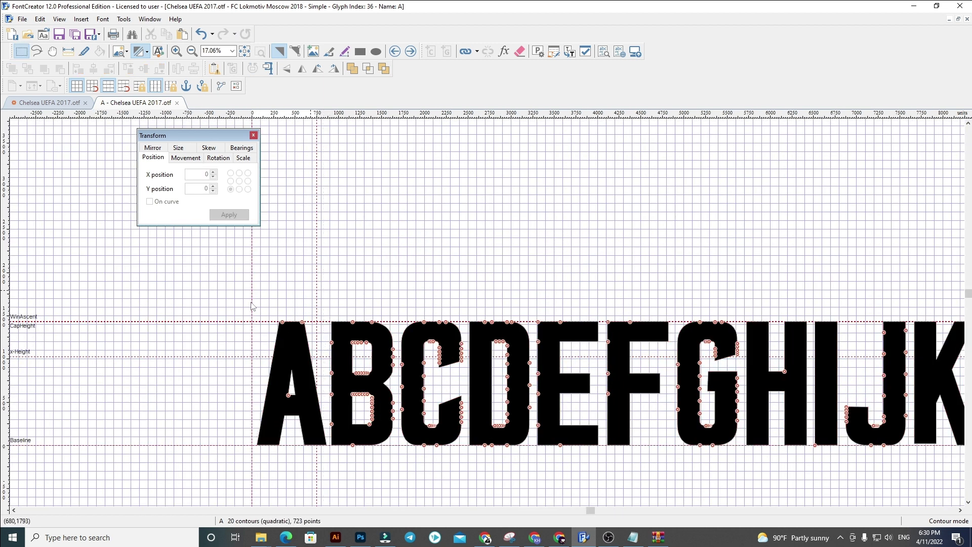
{"action": "scroll", "coordinate": [227, 315], "scroll_direction": "down", "scroll_amount": 4}
{"action": "left_click_drag", "start_coordinate": [813, 433], "coordinate": [270, 280]}
{"action": "key", "text": "ctrl+x"}
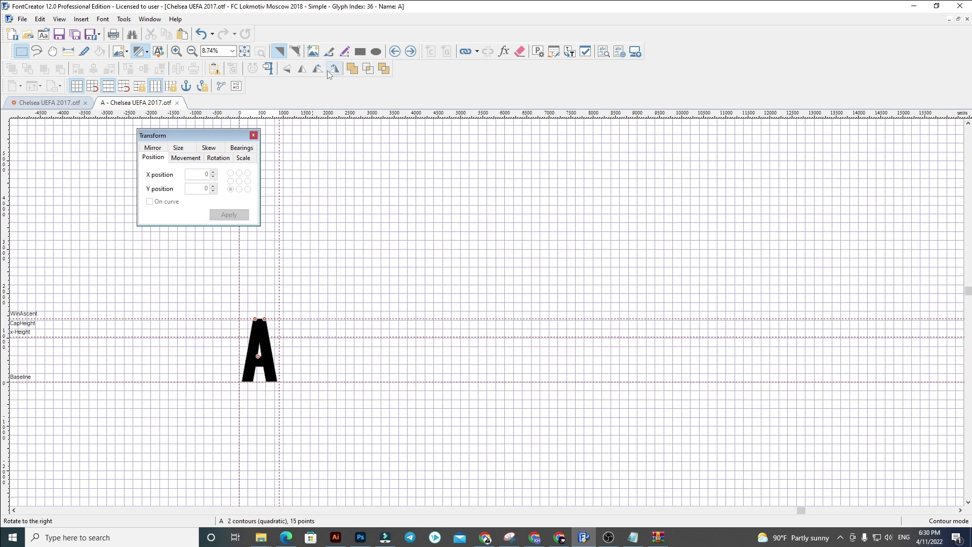
Open the B glyph, replace its outline with the cut letters B through O, and set their X position to 60
{"action": "left_click", "coordinate": [411, 51]}
{"action": "key", "text": "ctrl+a"}
{"action": "key", "text": "Delete"}
{"action": "key", "text": "Delete"}
{"action": "key", "text": "ctrl+v"}
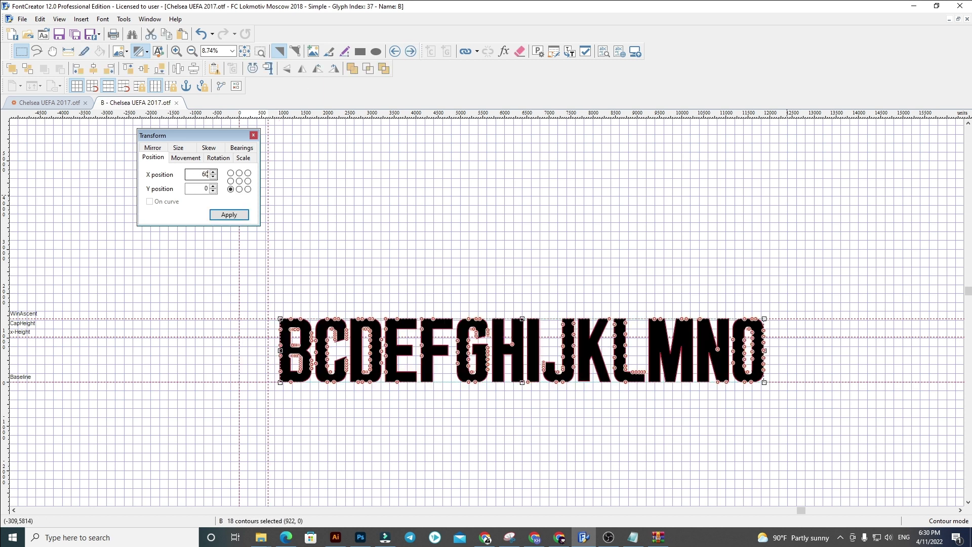
{"action": "key", "text": "Return"}
{"action": "left_click", "coordinate": [787, 195]}
Widen the B glyph's advance width to just past the B and cut the letters C through O
{"action": "scroll", "coordinate": [268, 278], "scroll_direction": "up", "scroll_amount": 2}
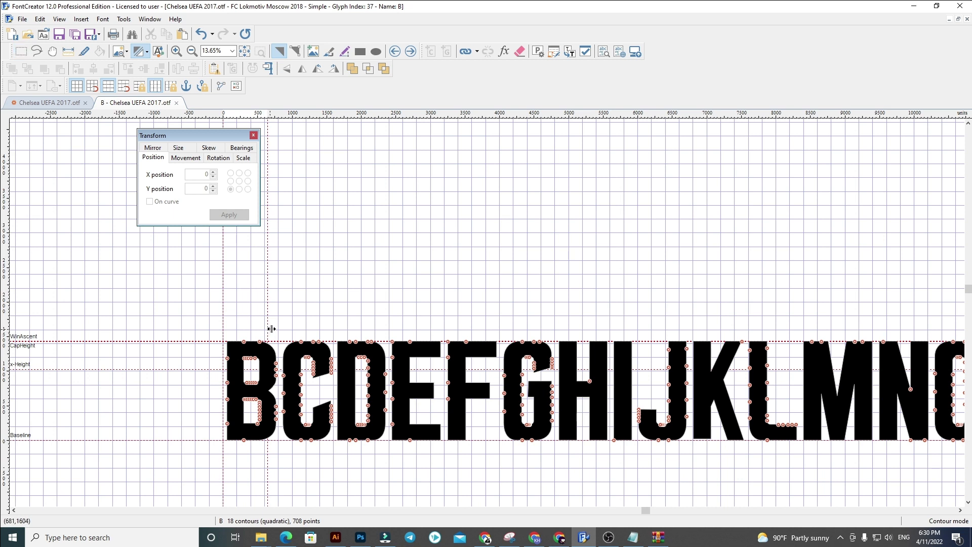
{"action": "scroll", "coordinate": [254, 332], "scroll_direction": "down", "scroll_amount": 2}
{"action": "left_click_drag", "start_coordinate": [836, 458], "coordinate": [263, 294]}
{"action": "key", "text": "Delete"}
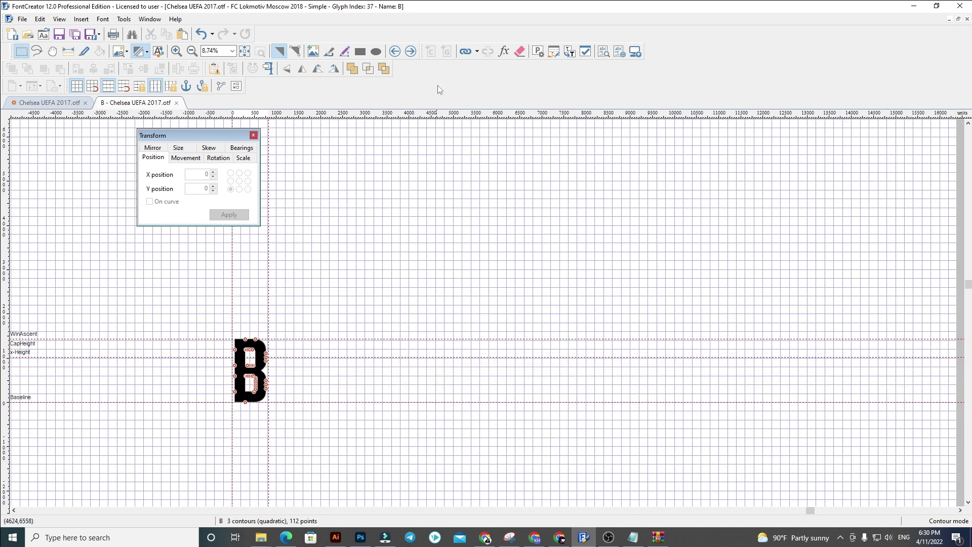
Open the C glyph, replace its outline with the cut letters C through O, and set their X position to 60
{"action": "left_click", "coordinate": [409, 53]}
{"action": "key", "text": "ctrl+a"}
{"action": "key", "text": "Delete"}
{"action": "key", "text": "ctrl+v"}
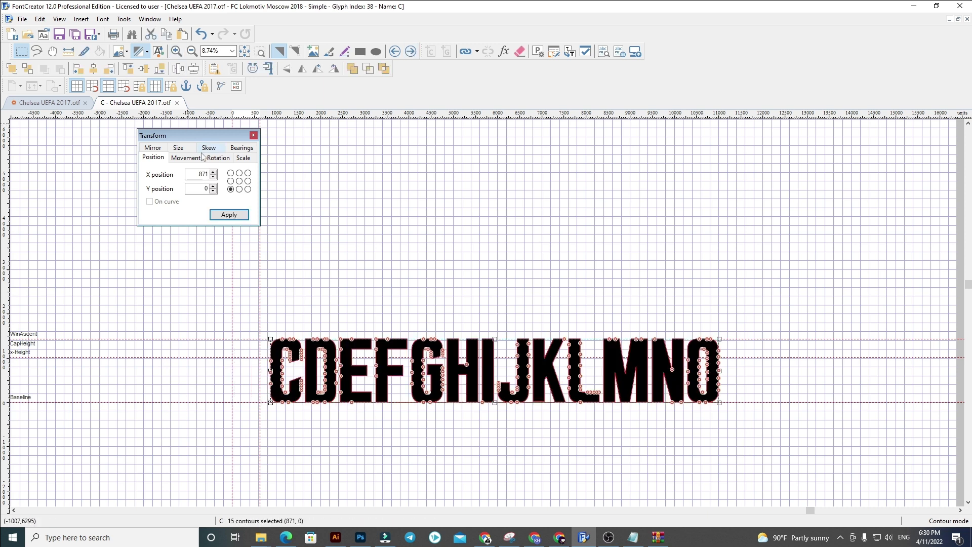
{"action": "key", "text": "Return"}
{"action": "left_click", "coordinate": [933, 209]}
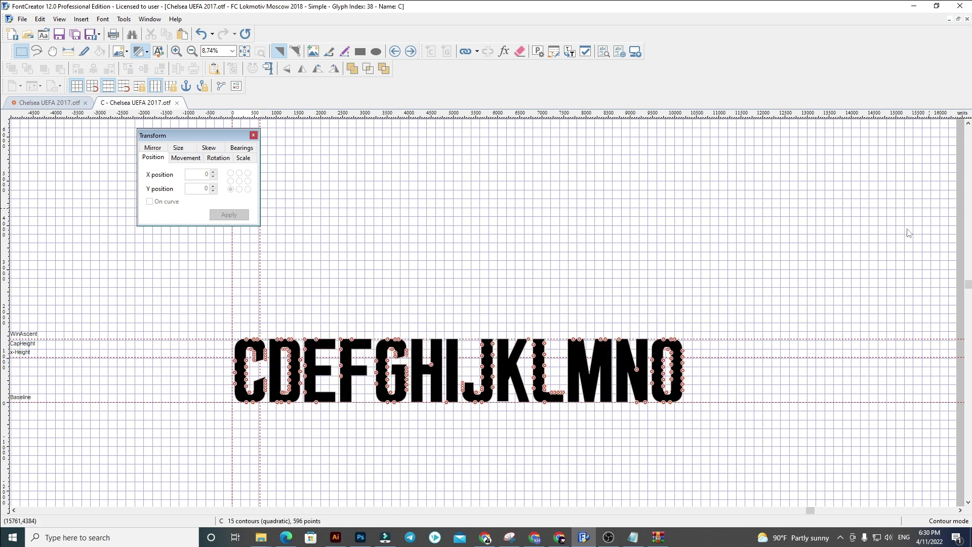
Widen the C glyph's advance width to just past the C and cut the letters D through O
{"action": "scroll", "coordinate": [163, 281], "scroll_direction": "up", "scroll_amount": 3}
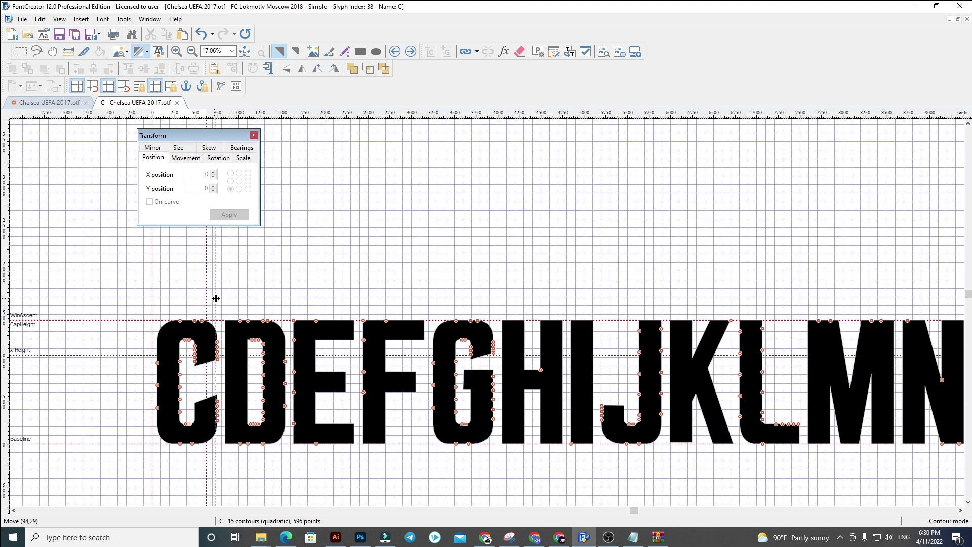
{"action": "left_click_drag", "start_coordinate": [220, 297], "coordinate": [221, 297]}
{"action": "scroll", "coordinate": [211, 313], "scroll_direction": "down", "scroll_amount": 2}
{"action": "left_click_drag", "start_coordinate": [839, 469], "coordinate": [202, 280]}
{"action": "key", "text": "ctrl+x"}
Open the D glyph, replace its outline with the cut letters D through O, and set their X position to 60
{"action": "left_click", "coordinate": [411, 51]}
{"action": "key", "text": "ctrl+a"}
{"action": "key", "text": "Delete"}
{"action": "key", "text": "ctrl+v"}
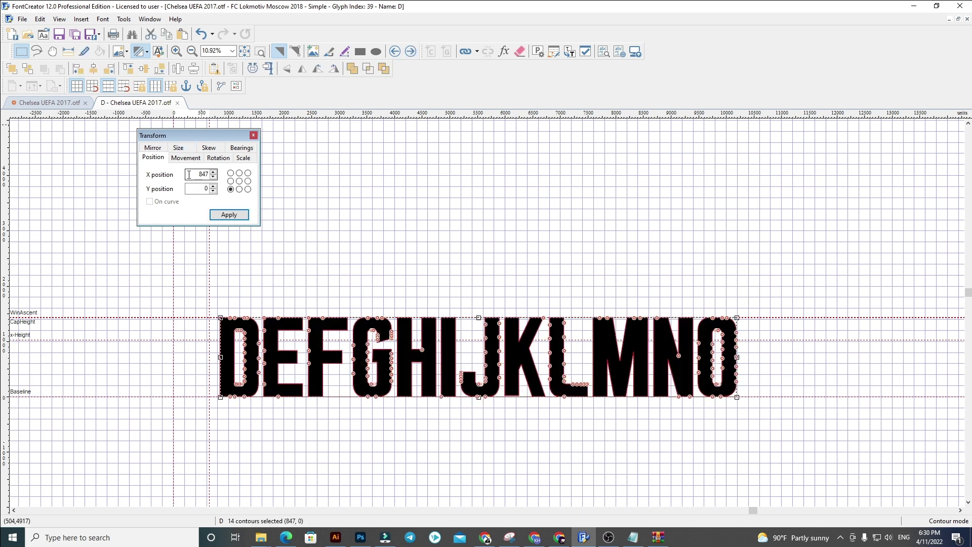
{"action": "left_click", "coordinate": [207, 175]}
{"action": "type", "text": "60"}
{"action": "key", "text": "Return"}
{"action": "left_click", "coordinate": [201, 299]}
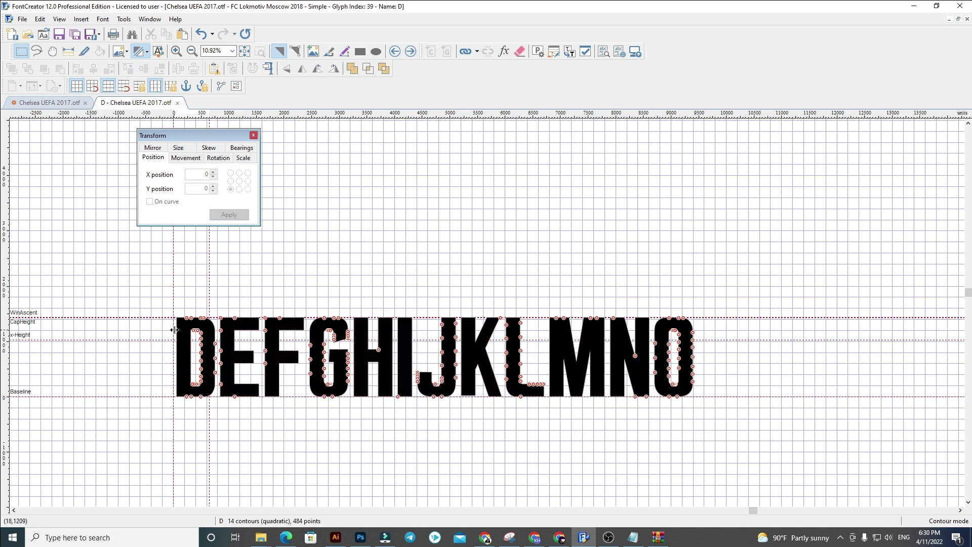
Widen the D glyph's advance width to just past the D and cut the letters E through O
{"action": "scroll", "coordinate": [201, 316], "scroll_direction": "up", "scroll_amount": 2}
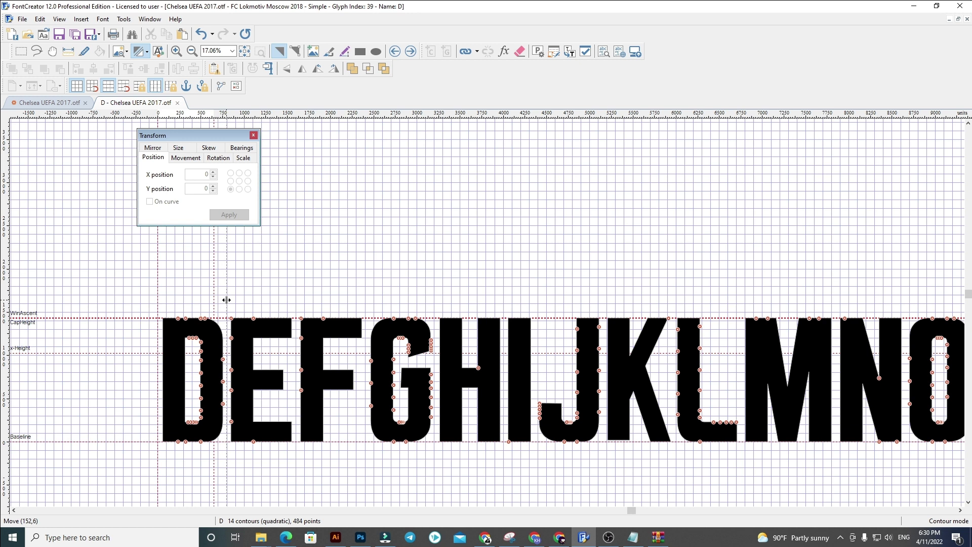
{"action": "scroll", "coordinate": [227, 300], "scroll_direction": "down", "scroll_amount": 2}
{"action": "left_click_drag", "start_coordinate": [749, 456], "coordinate": [213, 287]}
{"action": "key", "text": "Delete"}
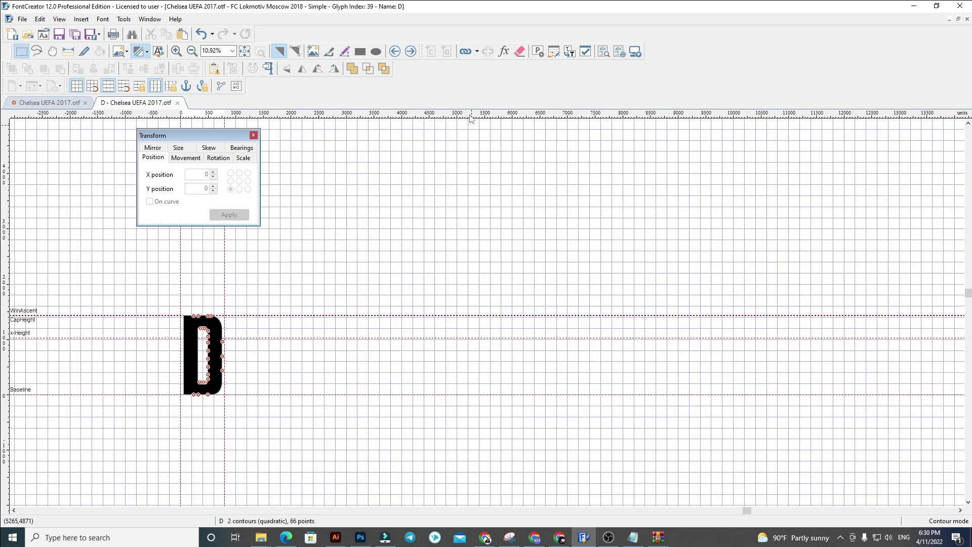
Open the E glyph, replace its outline with the cut letters E through O, and set their X position to 60
{"action": "left_click", "coordinate": [411, 52]}
{"action": "key", "text": "ctrl+a"}
{"action": "key", "text": "Delete"}
{"action": "key", "text": "ctrl+v"}
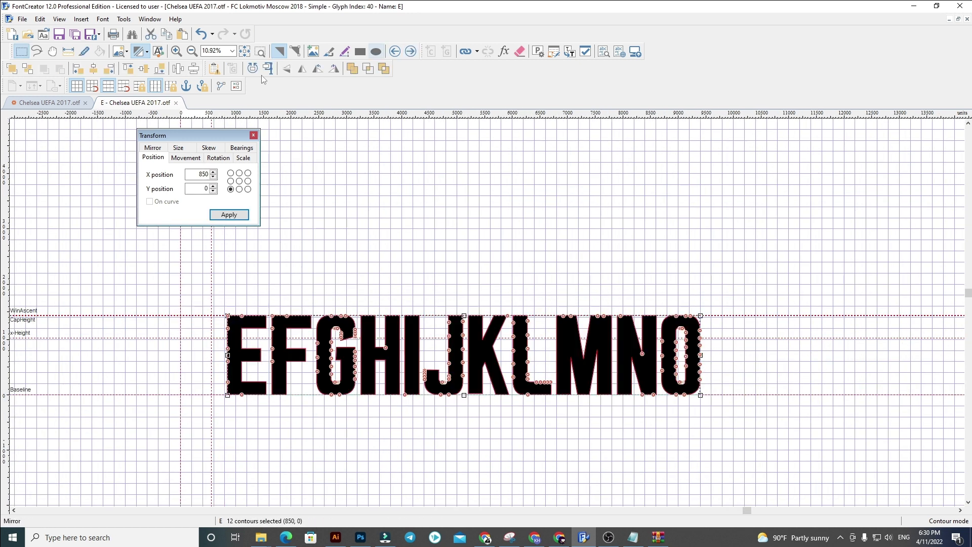
{"action": "type", "text": "60"}
{"action": "key", "text": "Return"}
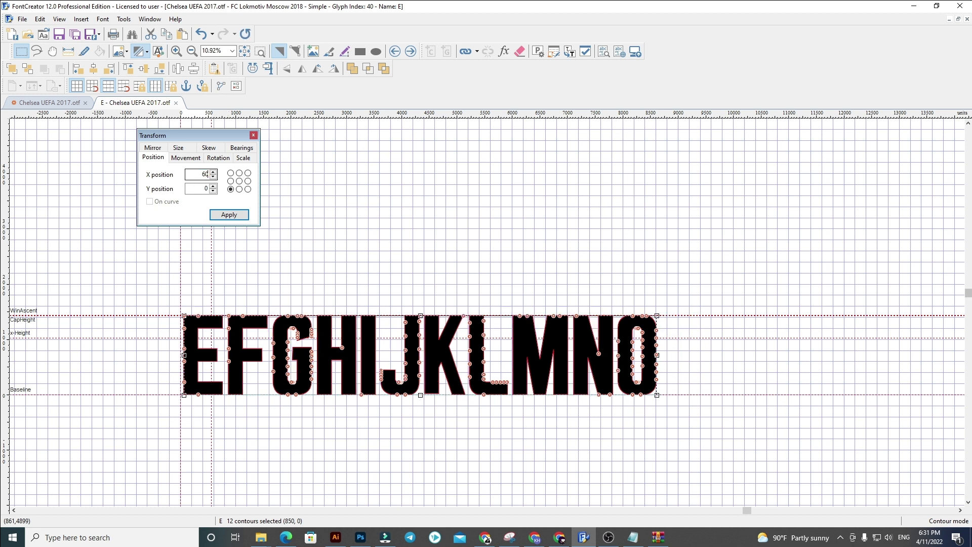
Widen the E glyph's advance width to just past the E and cut the letters F through O
{"action": "scroll", "coordinate": [286, 326], "scroll_direction": "up", "scroll_amount": 2}
{"action": "left_click", "coordinate": [277, 282]}
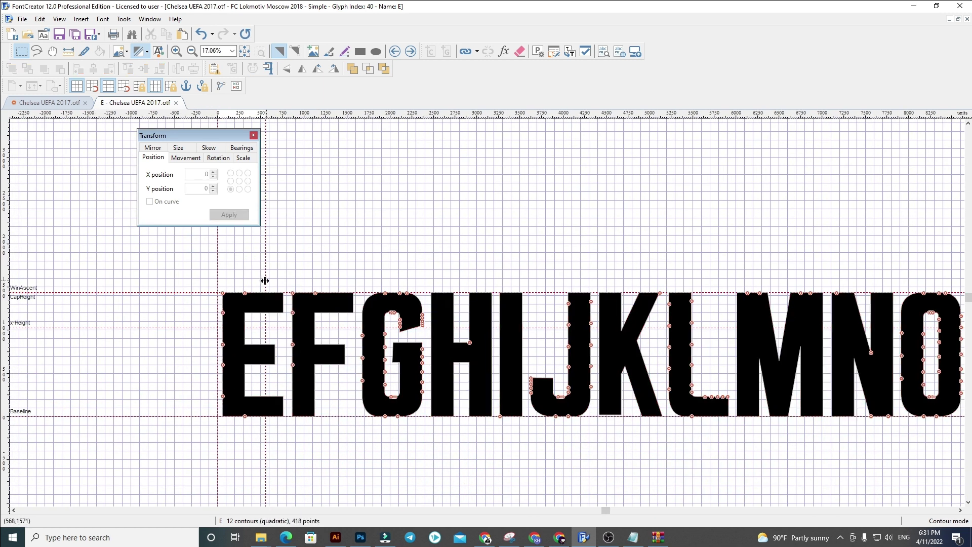
{"action": "scroll", "coordinate": [286, 275], "scroll_direction": "down", "scroll_amount": 2}
{"action": "left_click_drag", "start_coordinate": [254, 260], "coordinate": [720, 406]}
{"action": "key", "text": "Delete"}
Open the F glyph, replace its outline with the cut letters F through O, and set their X position to 60
{"action": "left_click", "coordinate": [411, 51]}
{"action": "key", "text": "ctrl+a"}
{"action": "key", "text": "Delete"}
{"action": "key", "text": "ctrl+v"}
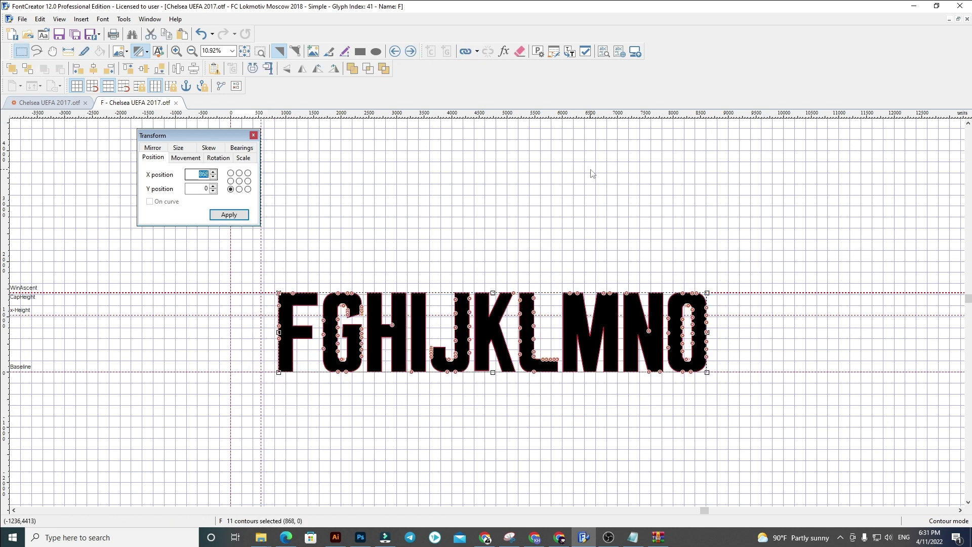
{"action": "key", "text": "Return"}
{"action": "left_click", "coordinate": [591, 174]}
Widen the F glyph's advance width to just past the F and cut the letters G through O
{"action": "scroll", "coordinate": [267, 317], "scroll_direction": "up", "scroll_amount": 1}
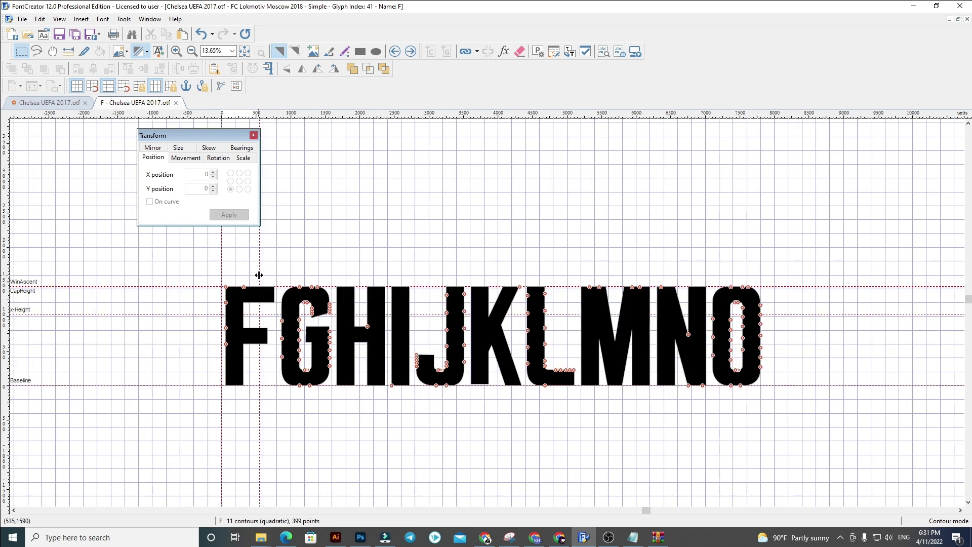
{"action": "left_click_drag", "start_coordinate": [277, 274], "coordinate": [885, 450]}
{"action": "key", "text": "Delete"}
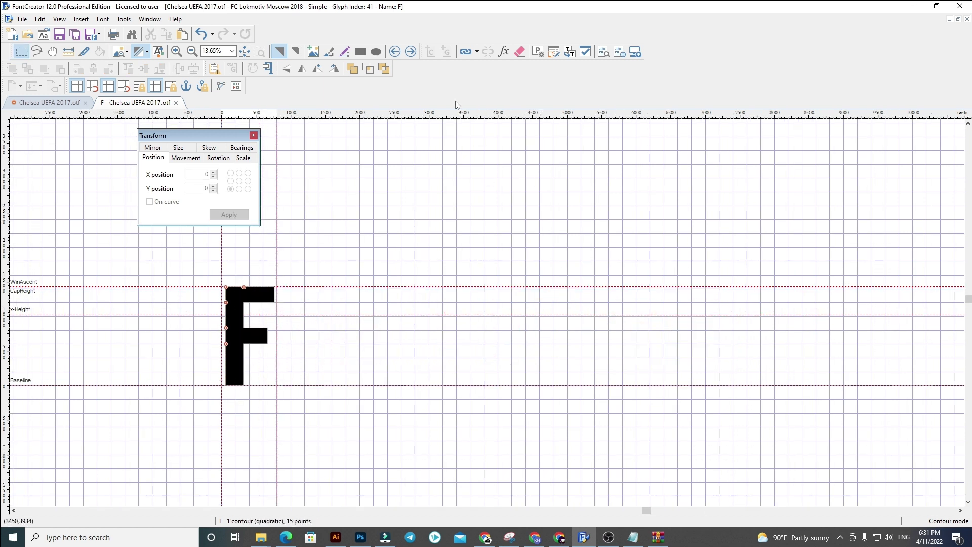
Open the G glyph, replace its outline with the cut letters G through O, and set their X position to 60
{"action": "left_click", "coordinate": [411, 52]}
{"action": "key", "text": "ctrl+a"}
{"action": "key", "text": "Delete"}
{"action": "key", "text": "ctrl+v"}
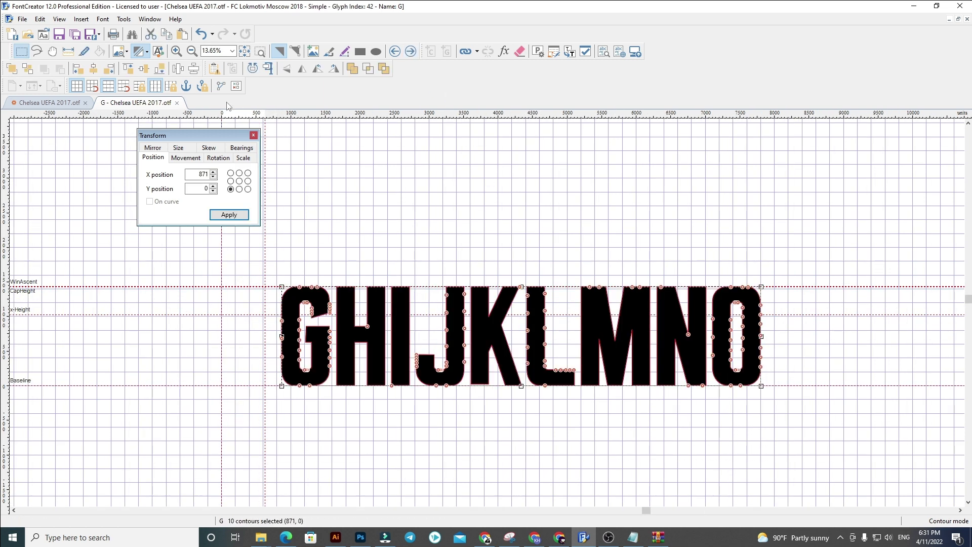
{"action": "type", "text": "60"}
{"action": "key", "text": "Return"}
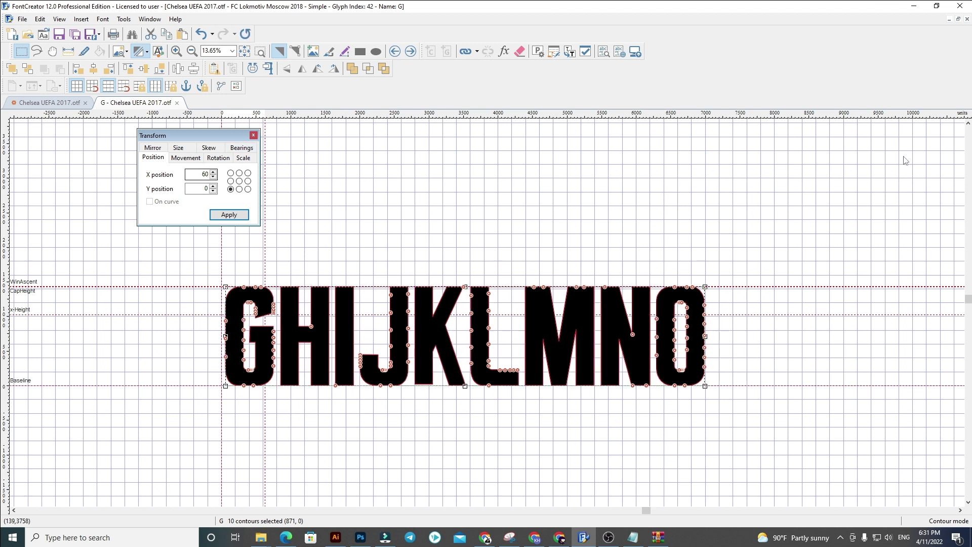
{"action": "left_click", "coordinate": [906, 160]}
Widen the G glyph's advance width to just past the G and cut the letters H through O
{"action": "scroll", "coordinate": [263, 269], "scroll_direction": "up", "scroll_amount": 1}
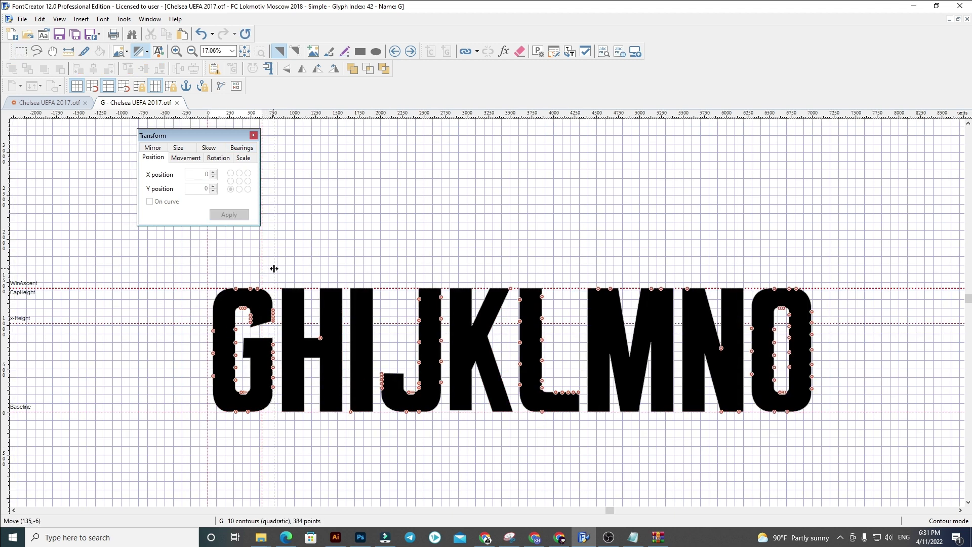
{"action": "left_click_drag", "start_coordinate": [273, 268], "coordinate": [861, 461]}
{"action": "key", "text": "Delete"}
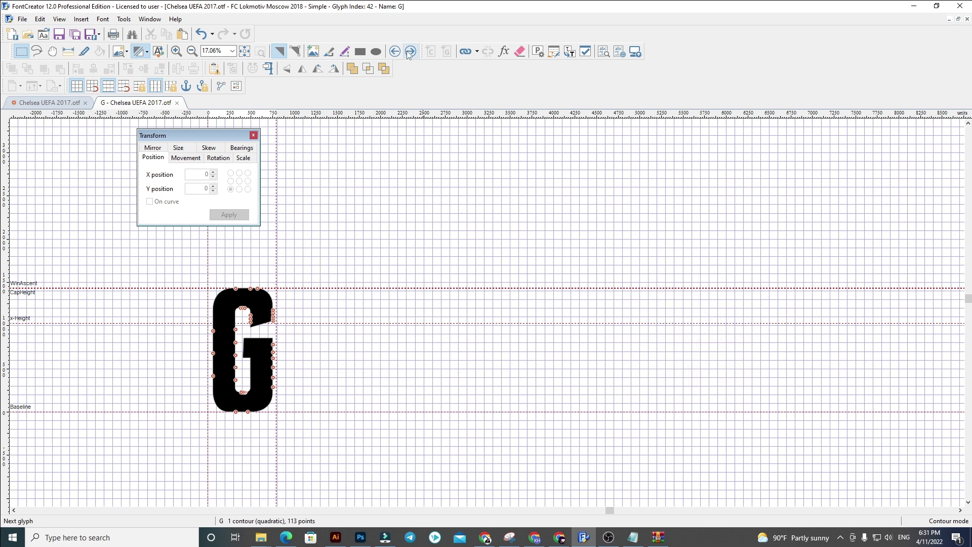
Open the H glyph, replace its outline with the cut letters H through O, and set their X position to 60
{"action": "left_click", "coordinate": [411, 51]}
{"action": "key", "text": "ctrl+a"}
{"action": "key", "text": "Delete"}
{"action": "key", "text": "ctrl+v"}
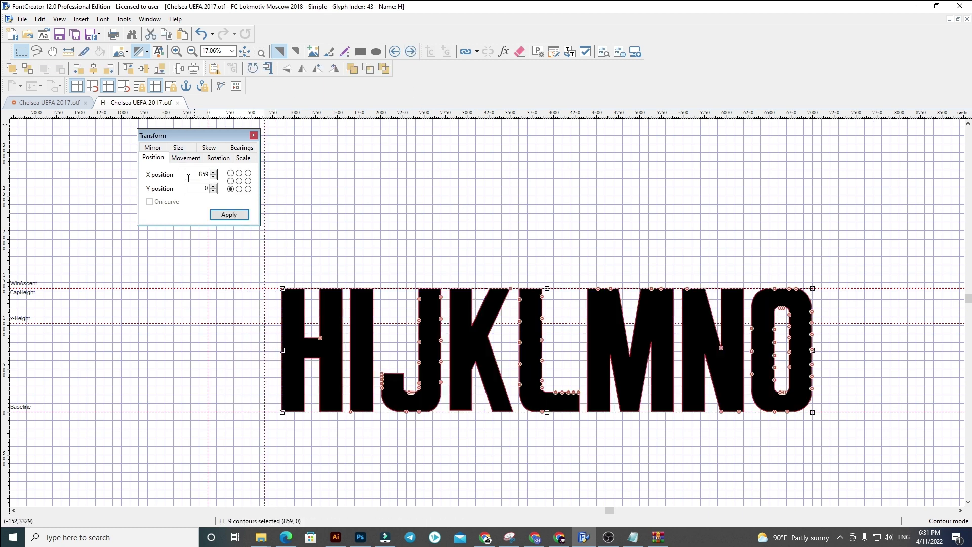
{"action": "key", "text": "Return"}
{"action": "left_click", "coordinate": [647, 172]}
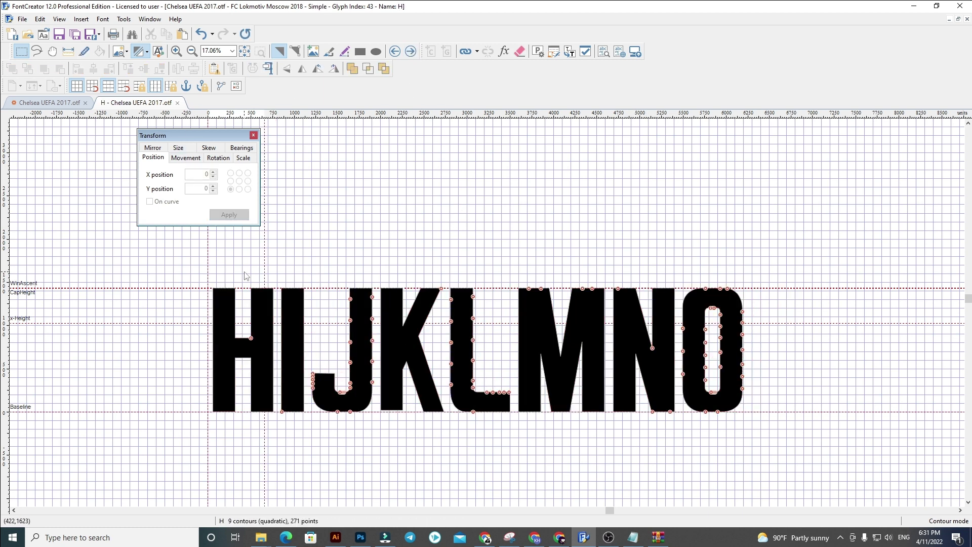
Widen the H glyph's advance width to just past the H and cut the letters I through O
{"action": "left_click_drag", "start_coordinate": [276, 270], "coordinate": [277, 270]}
{"action": "left_click_drag", "start_coordinate": [259, 277], "coordinate": [905, 449]}
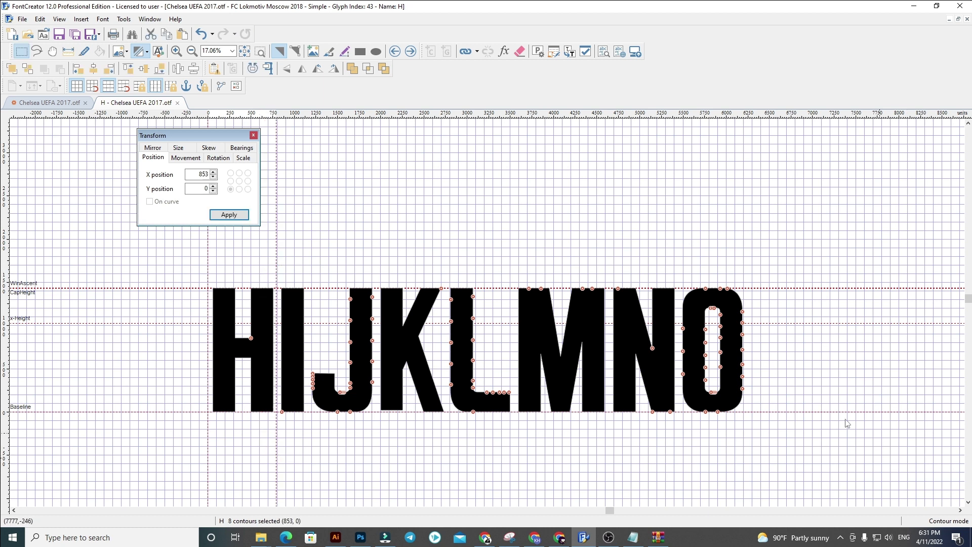
{"action": "key", "text": "Delete"}
Open the I glyph, replace its outline with the cut letters I through O, and set their X position to 60
{"action": "left_click", "coordinate": [407, 55]}
{"action": "key", "text": "ctrl+a"}
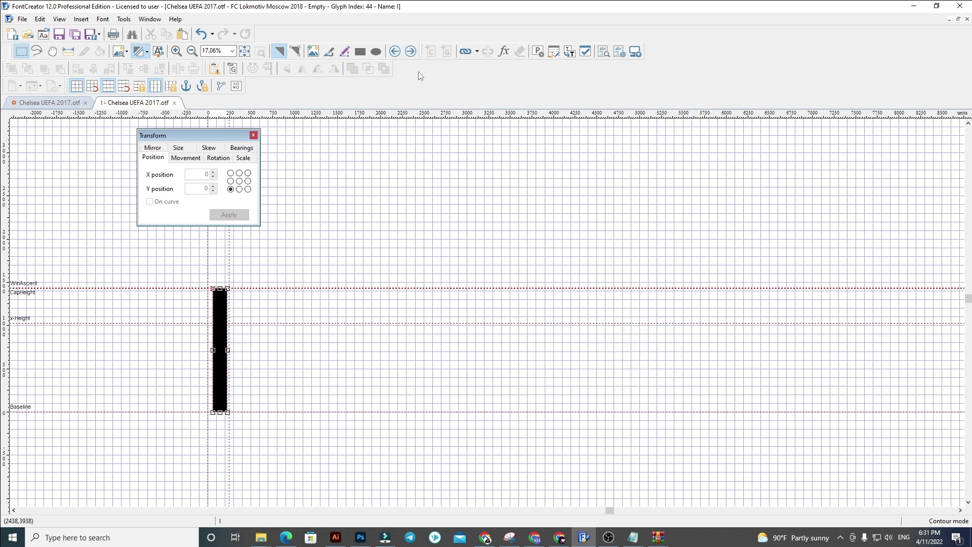
{"action": "key", "text": "Delete"}
{"action": "key", "text": "ctrl+v"}
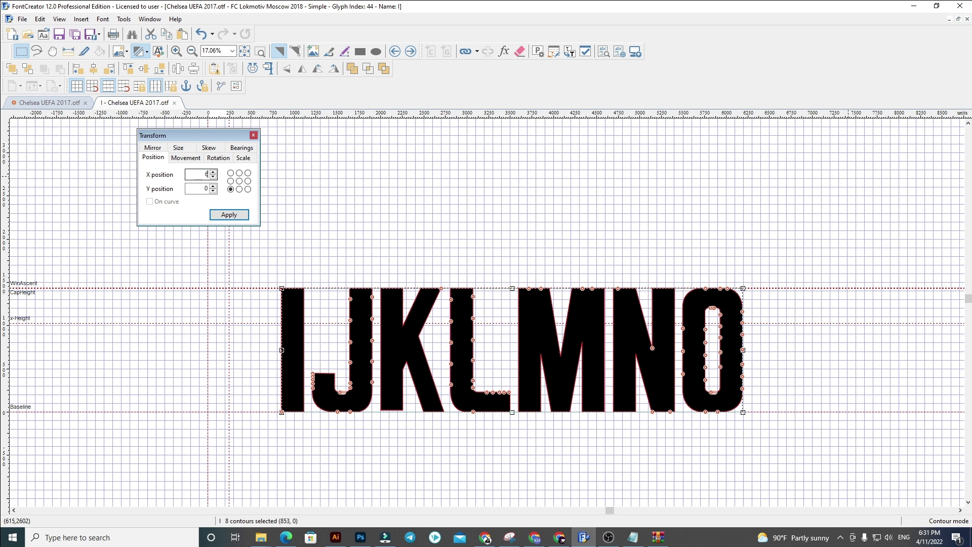
{"action": "type", "text": "60"}
{"action": "key", "text": "Return"}
Widen the I glyph's advance width to just past the I and cut the letters J through O
{"action": "left_click", "coordinate": [831, 189]}
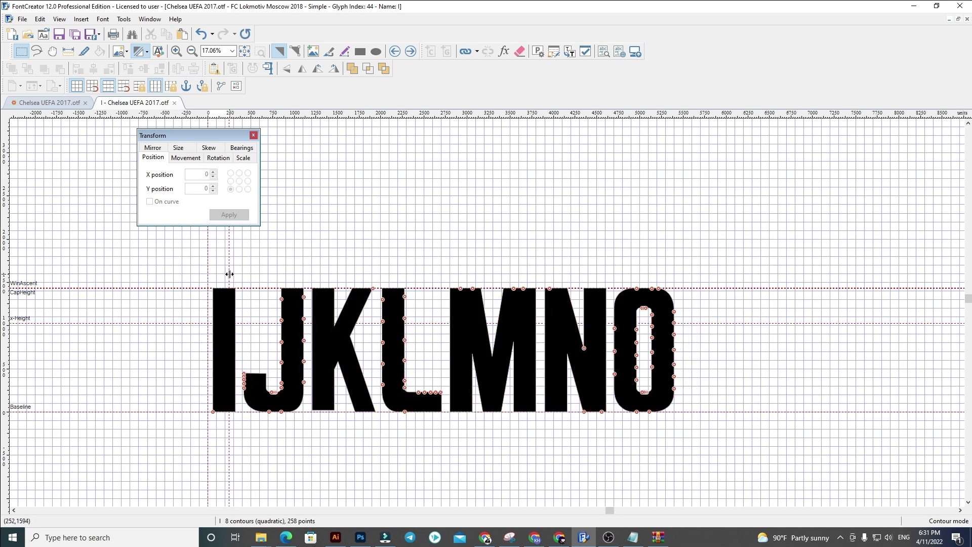
{"action": "left_click_drag", "start_coordinate": [237, 274], "coordinate": [751, 451]}
{"action": "key", "text": "ctrl+x"}
Open the J glyph, replace its outline with the cut letters J through O, and set their X position to 60
{"action": "left_click", "coordinate": [411, 52]}
{"action": "key", "text": "ctrl+a"}
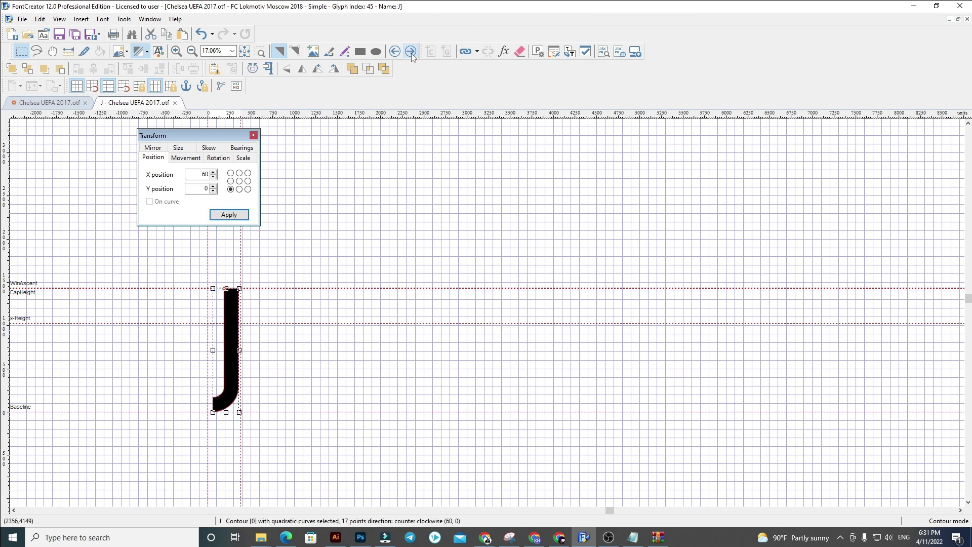
{"action": "key", "text": "Delete"}
{"action": "key", "text": "ctrl+v"}
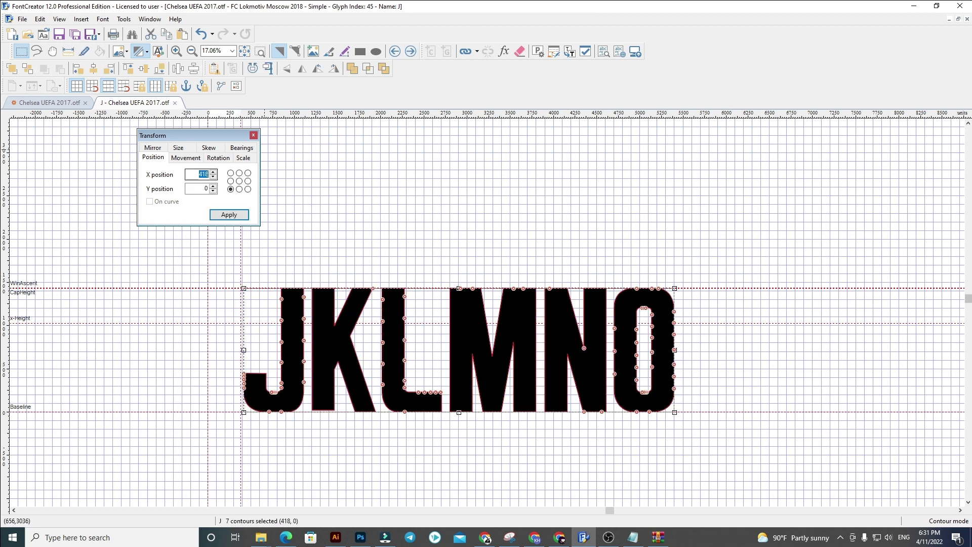
{"action": "type", "text": "60"}
{"action": "key", "text": "Return"}
{"action": "left_click_drag", "start_coordinate": [284, 398], "coordinate": [356, 266]}
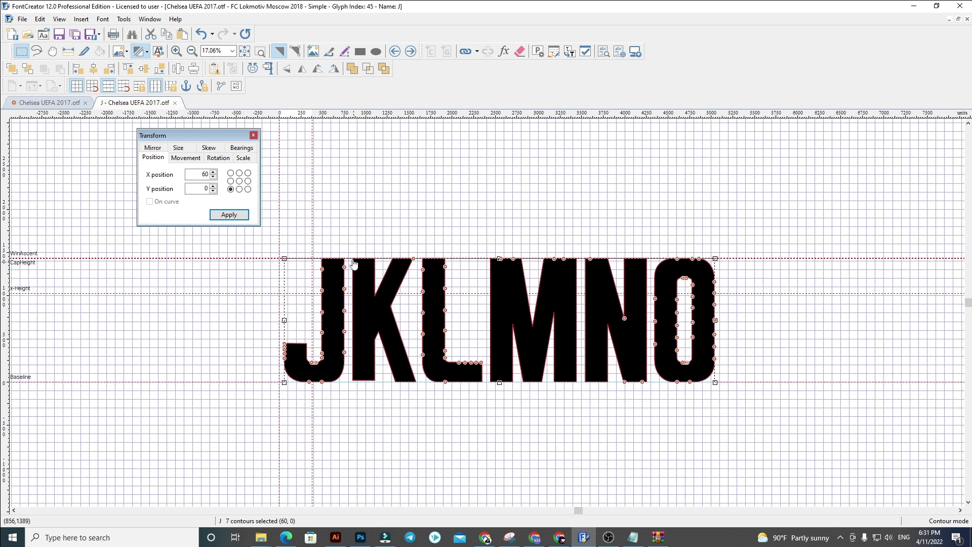
Widen the J glyph's advance width to just past the J and cut the letters K through O
{"action": "left_click", "coordinate": [328, 241]}
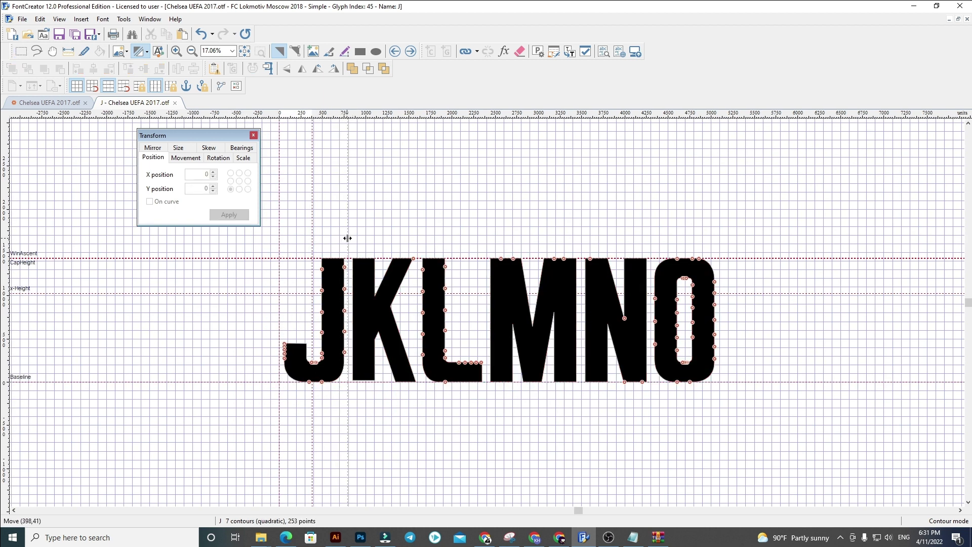
{"action": "left_click_drag", "start_coordinate": [347, 238], "coordinate": [729, 400]}
{"action": "key", "text": "Delete"}
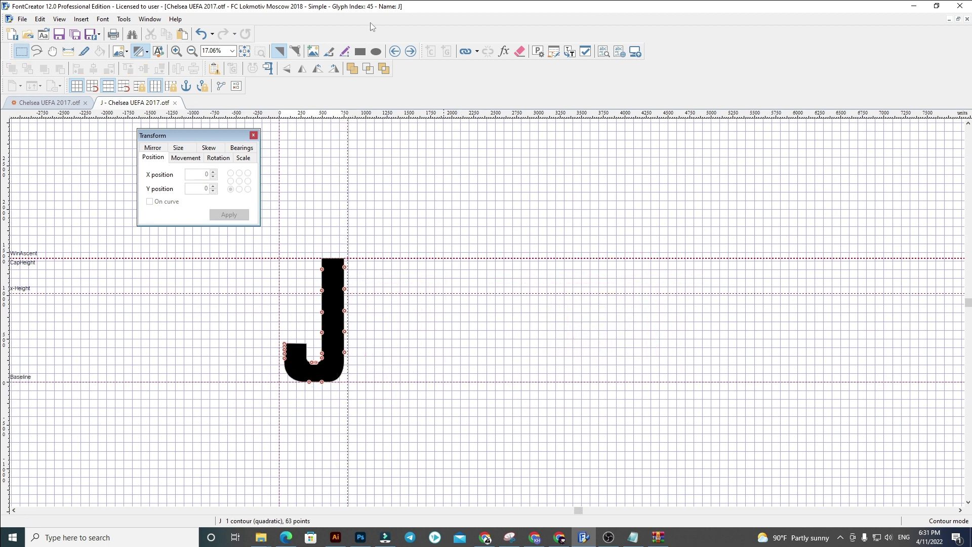
Open the K glyph, replace its outline with the cut letters K through O, and set their X position to 60
{"action": "left_click", "coordinate": [410, 51]}
{"action": "key", "text": "ctrl+v"}
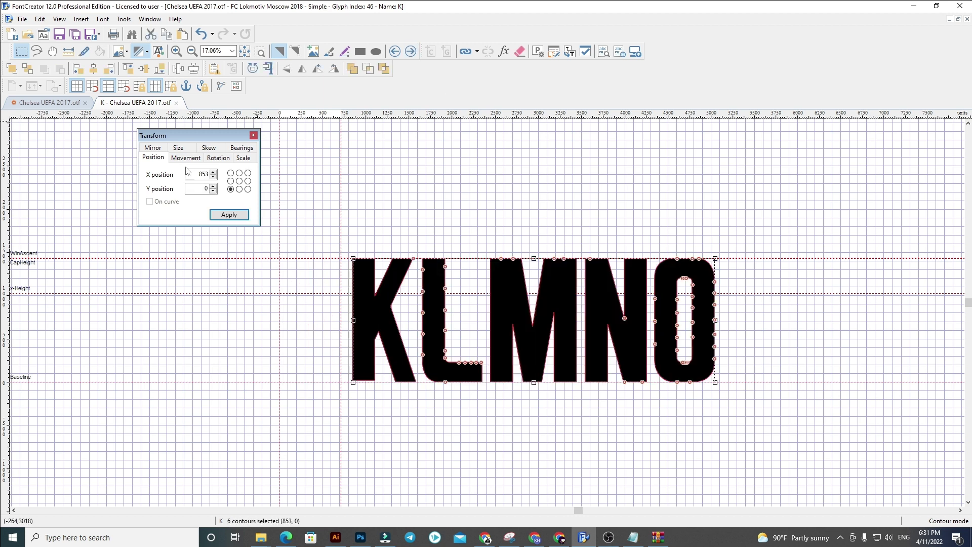
{"action": "type", "text": "60"}
{"action": "key", "text": "Return"}
{"action": "left_click", "coordinate": [737, 223]}
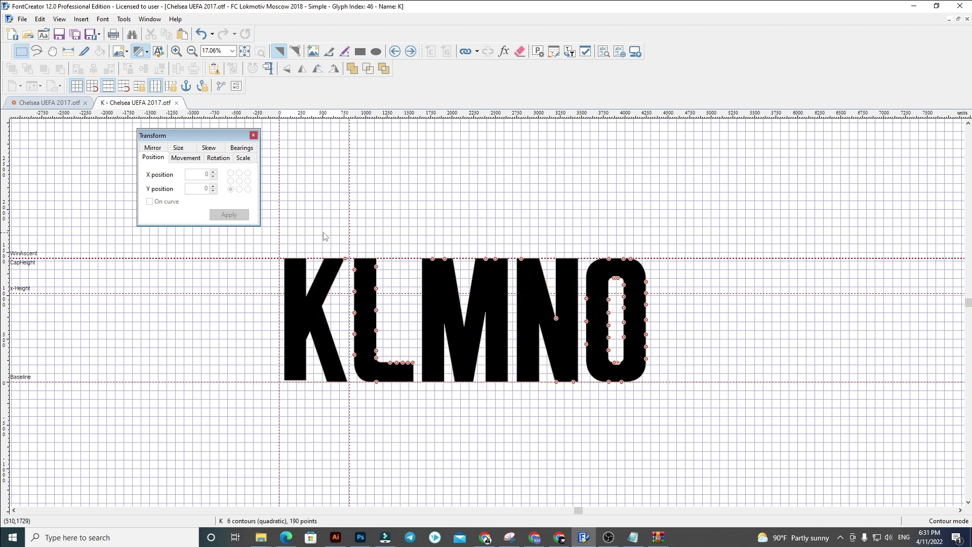
Build the L glyph from the cut letters L through O at X position 60, keeping only the L with its advance width widened just past it
{"action": "left_click", "coordinate": [411, 51]}
{"action": "key", "text": "ctrl+a"}
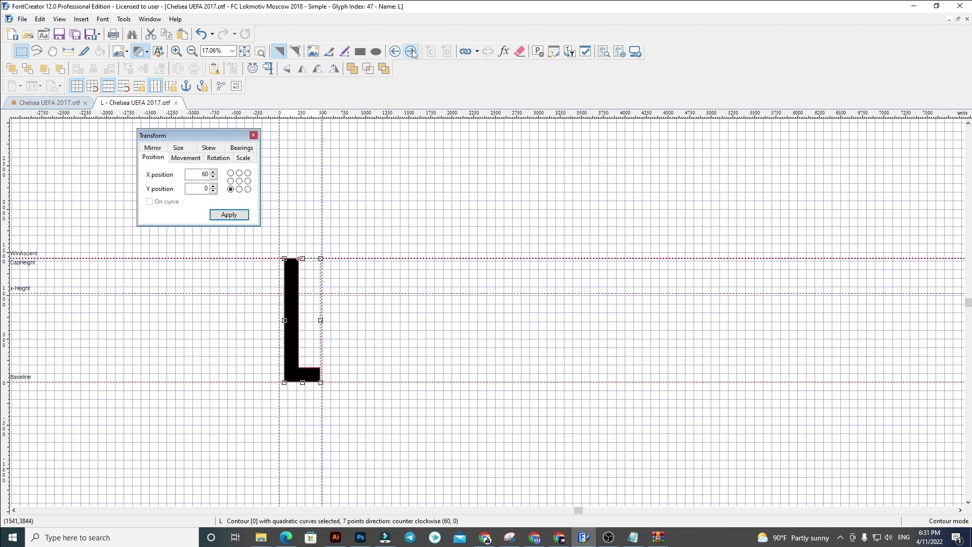
{"action": "key", "text": "Delete"}
{"action": "key", "text": "ctrl+v"}
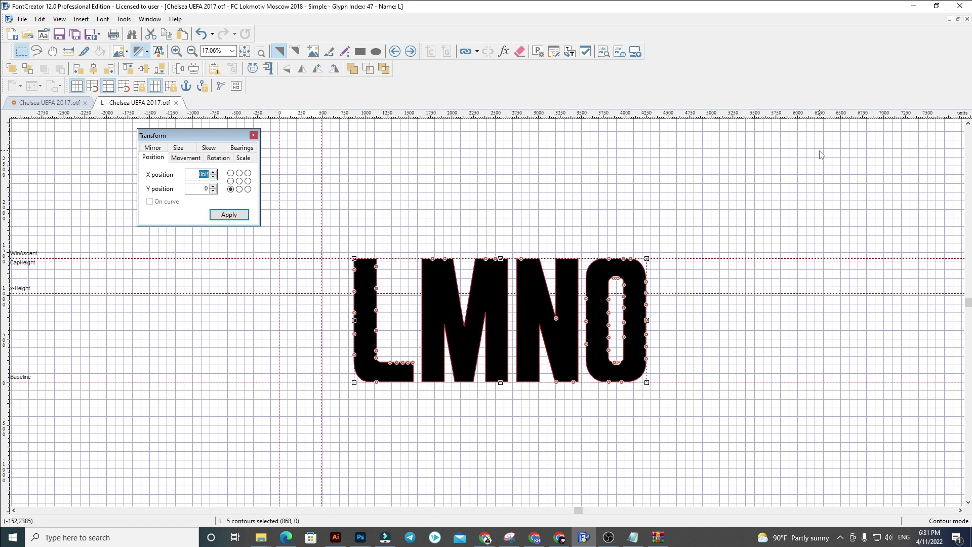
{"action": "type", "text": "60"}
{"action": "key", "text": "Return"}
{"action": "left_click_drag", "start_coordinate": [323, 208], "coordinate": [348, 212]}
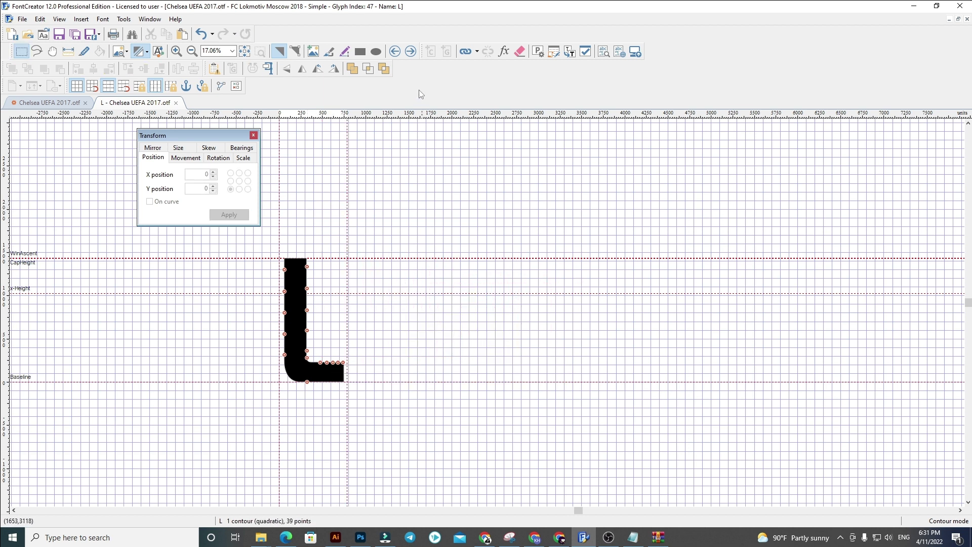
Build the M glyph from the cut letters M through O at X position 60, keeping only the M with its advance width widened just past it
{"action": "left_click", "coordinate": [411, 57]}
{"action": "key", "text": "ctrl+a"}
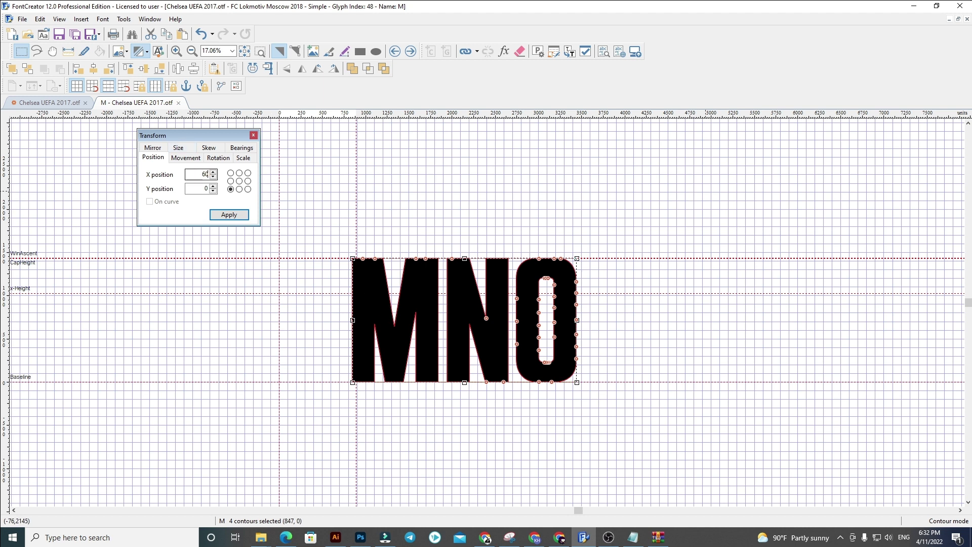
{"action": "key", "text": "Return"}
{"action": "left_click_drag", "start_coordinate": [356, 239], "coordinate": [374, 238]}
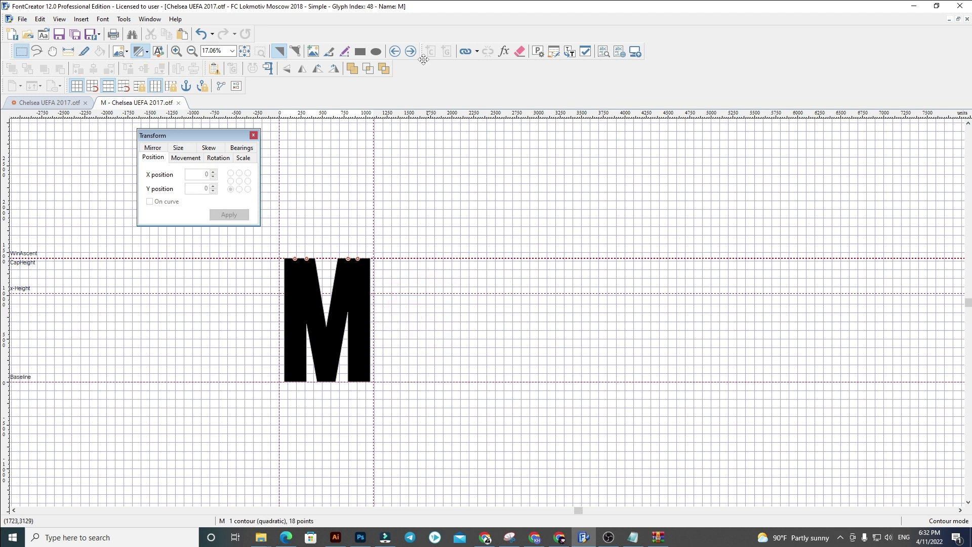
Build the N glyph from the cut letters N and O at X position 60, keeping only the N with its advance width widened just past it
{"action": "left_click", "coordinate": [417, 52]}
{"action": "key", "text": "ctrl+a"}
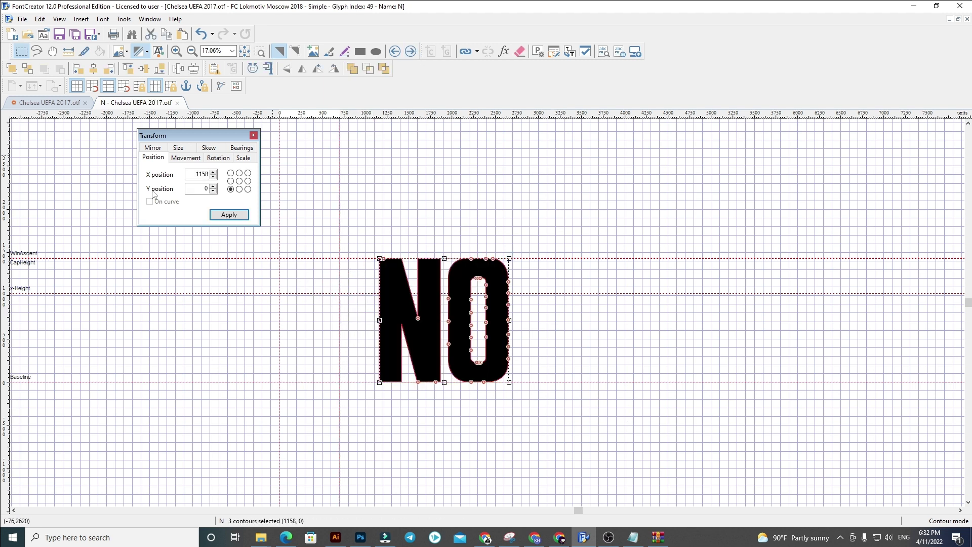
{"action": "key", "text": "Return"}
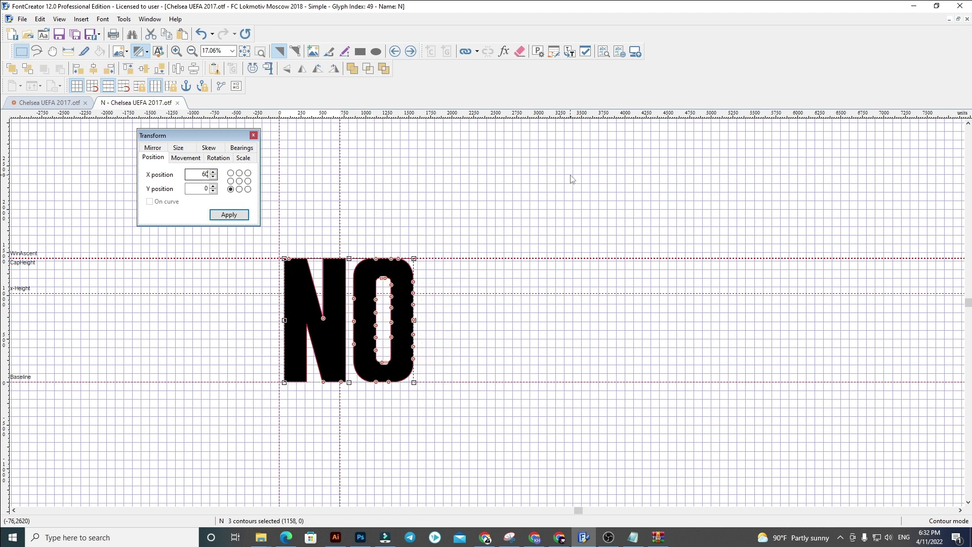
{"action": "left_click_drag", "start_coordinate": [339, 237], "coordinate": [349, 236]}
{"action": "left_click_drag", "start_coordinate": [536, 424], "coordinate": [351, 245]}
{"action": "key", "text": "Delete"}
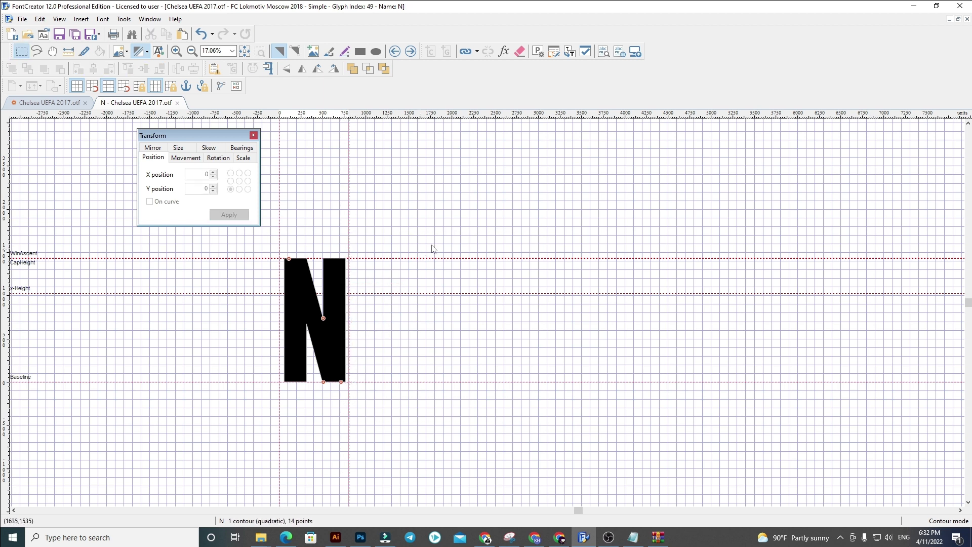
Replace the O glyph's outline with the cut O at X position 60 and widen its advance width to just past the letter
{"action": "left_click", "coordinate": [410, 53]}
{"action": "key", "text": "ctrl+a"}
{"action": "key", "text": "Delete"}
{"action": "key", "text": "ctrl+v"}
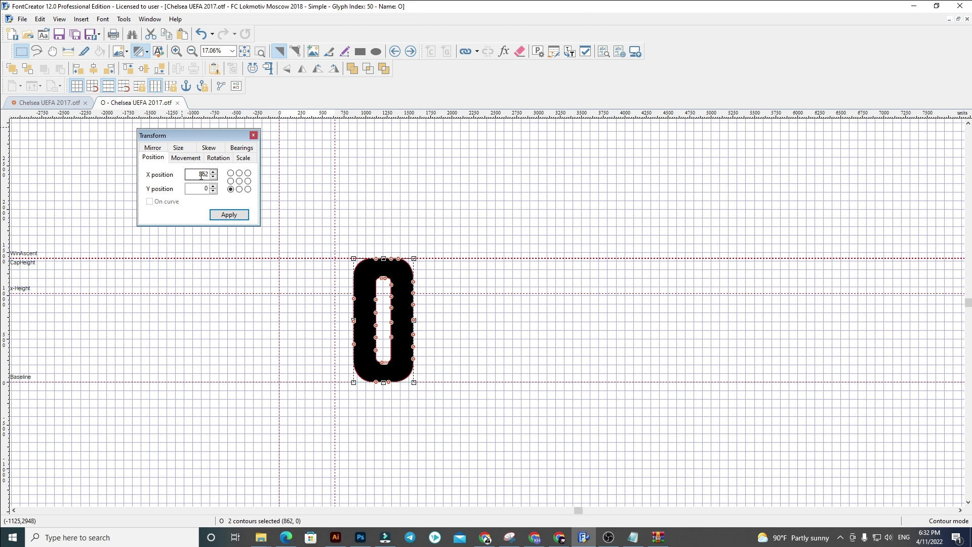
{"action": "key", "text": "Return"}
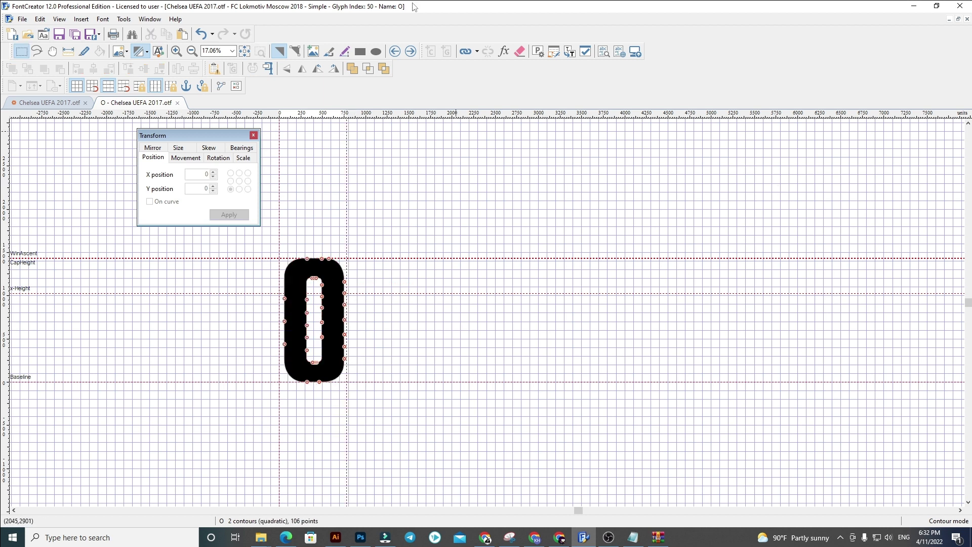
Open the P glyph and delete its existing outline
{"action": "left_click", "coordinate": [410, 52]}
{"action": "key", "text": "ctrl+a"}
{"action": "key", "text": "Delete"}
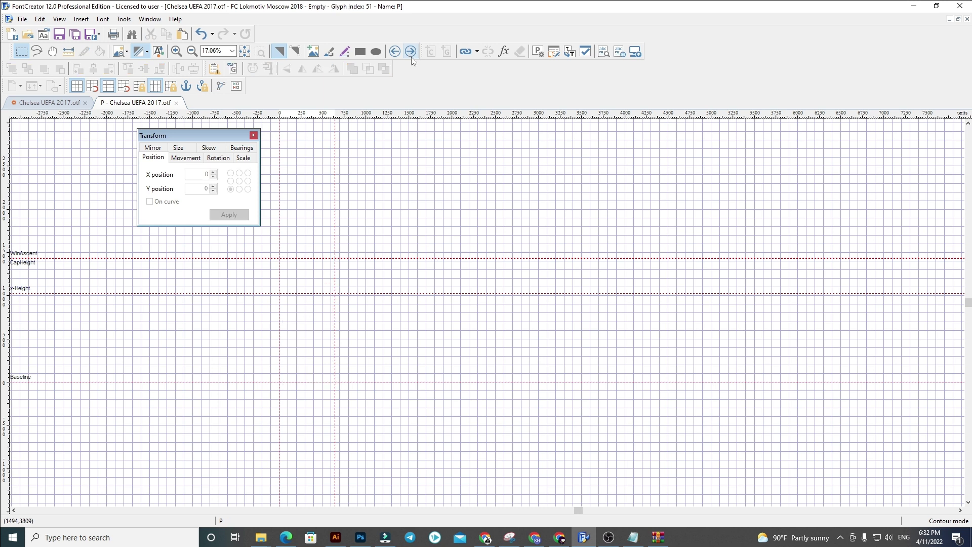
Switch to the lettering artwork in Illustrator and lock its guides
{"action": "left_click", "coordinate": [335, 538]}
{"action": "left_click_drag", "start_coordinate": [393, 359], "coordinate": [141, 338]}
{"action": "left_click_drag", "start_coordinate": [410, 233], "coordinate": [306, 244]}
{"action": "left_click_drag", "start_coordinate": [296, 208], "coordinate": [760, 208]}
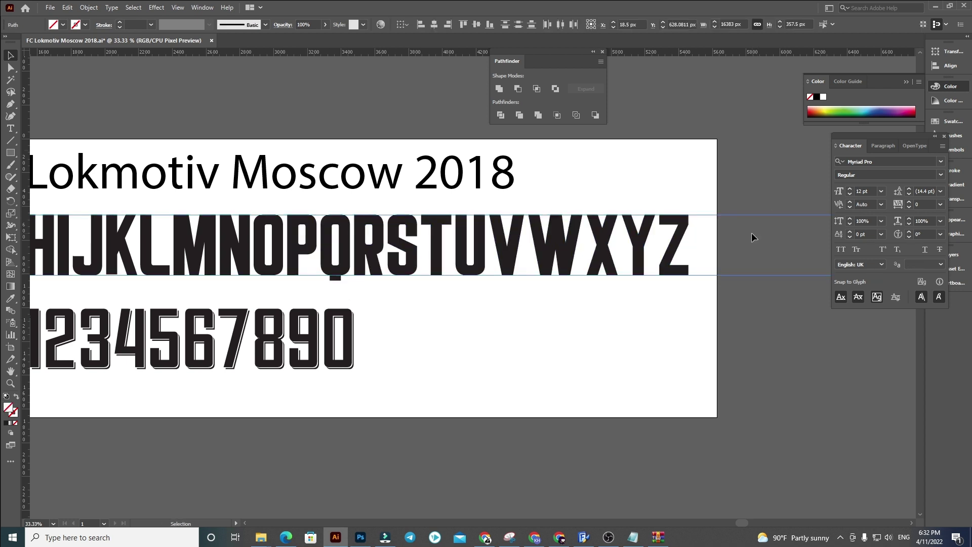
{"action": "right_click", "coordinate": [751, 232]}
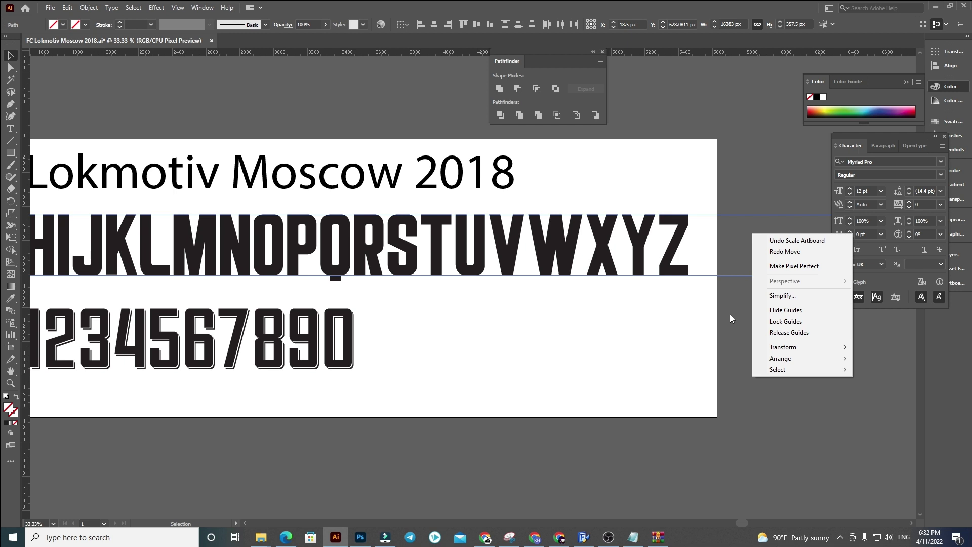
{"action": "left_click", "coordinate": [785, 321]}
Copy the letters P through Z from the Illustrator artwork and paste them into FontCreator's P glyph
{"action": "left_click_drag", "start_coordinate": [734, 237], "coordinate": [276, 265]}
{"action": "left_click_drag", "start_coordinate": [729, 243], "coordinate": [302, 255]}
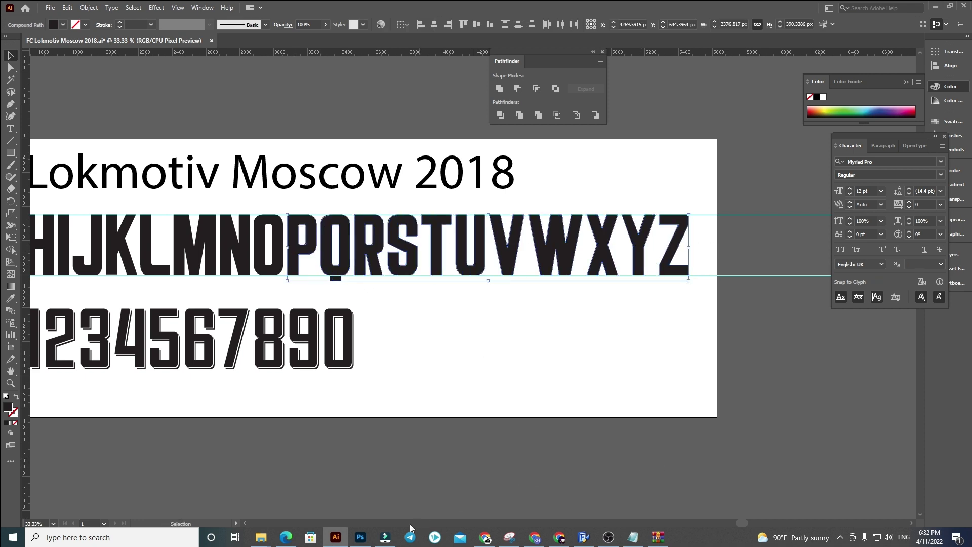
{"action": "left_click", "coordinate": [585, 532]}
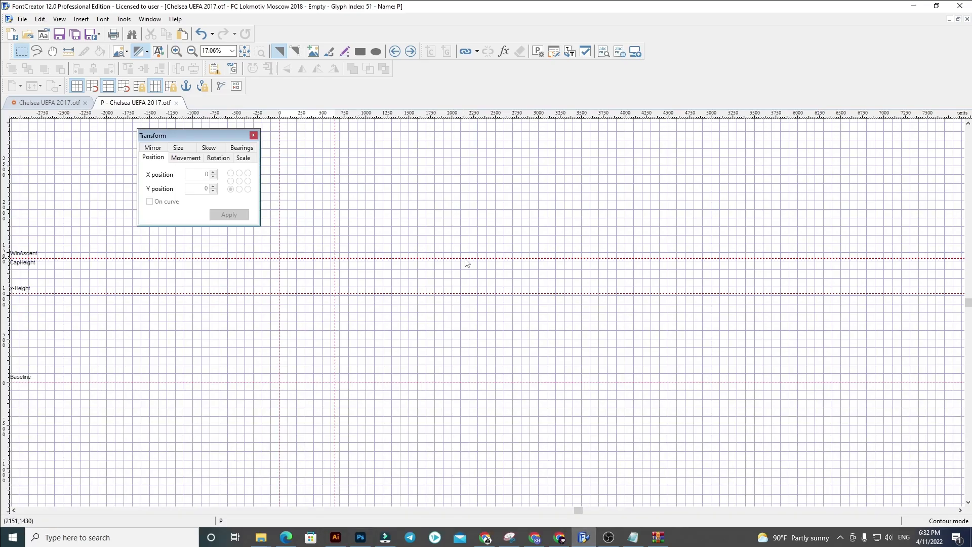
{"action": "key", "text": "ctrl+v"}
Set the pasted letters' X position to 60 and move them down so the letters stand on the baseline with the Q's tail below it
{"action": "left_click", "coordinate": [193, 175]}
{"action": "type", "text": "60"}
{"action": "key", "text": "Return"}
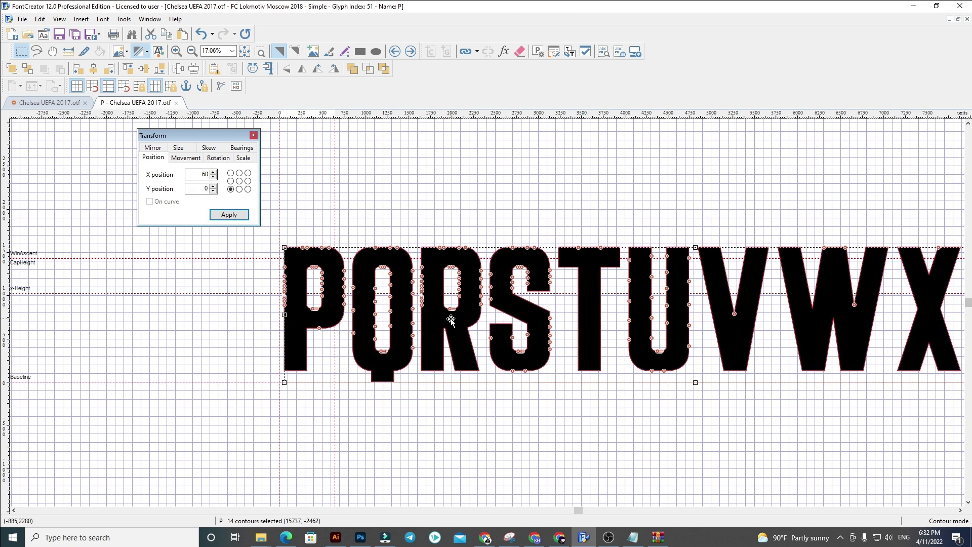
{"action": "scroll", "coordinate": [382, 265], "scroll_direction": "up", "scroll_amount": 4}
{"action": "left_click_drag", "start_coordinate": [397, 248], "coordinate": [397, 274]}
{"action": "scroll", "coordinate": [218, 273], "scroll_direction": "down", "scroll_amount": 4}
{"action": "left_click", "coordinate": [191, 291]}
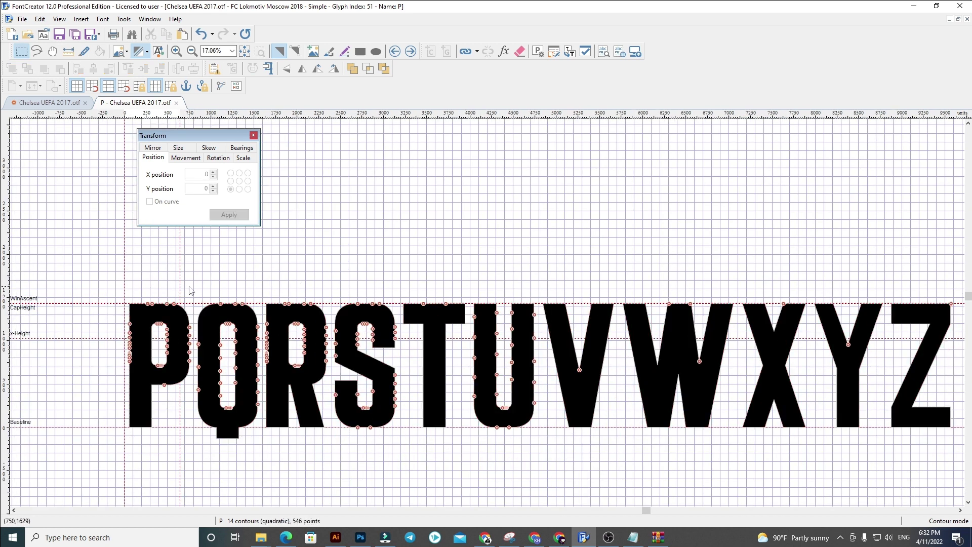
Widen the P glyph's advance width to just past the P and cut the letters Q through Z
{"action": "scroll", "coordinate": [191, 282], "scroll_direction": "down", "scroll_amount": 3}
{"action": "left_click_drag", "start_coordinate": [705, 415], "coordinate": [221, 288]}
{"action": "key", "text": "Delete"}
{"action": "scroll", "coordinate": [222, 349], "scroll_direction": "up", "scroll_amount": 4}
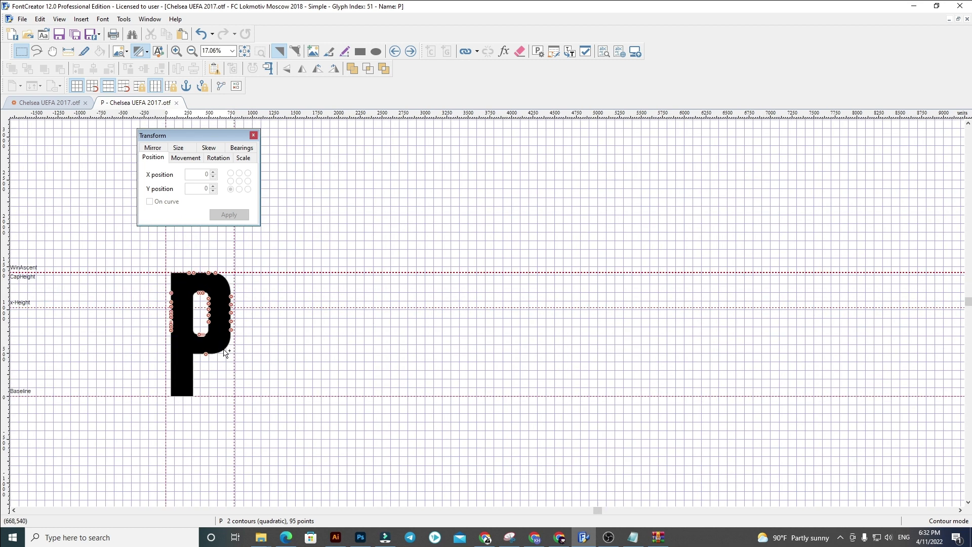
Open the Q glyph, replace its outline with the cut letters Q through Z, and set their X position to 60
{"action": "left_click", "coordinate": [411, 52]}
{"action": "key", "text": "ctrl+a"}
{"action": "key", "text": "Delete"}
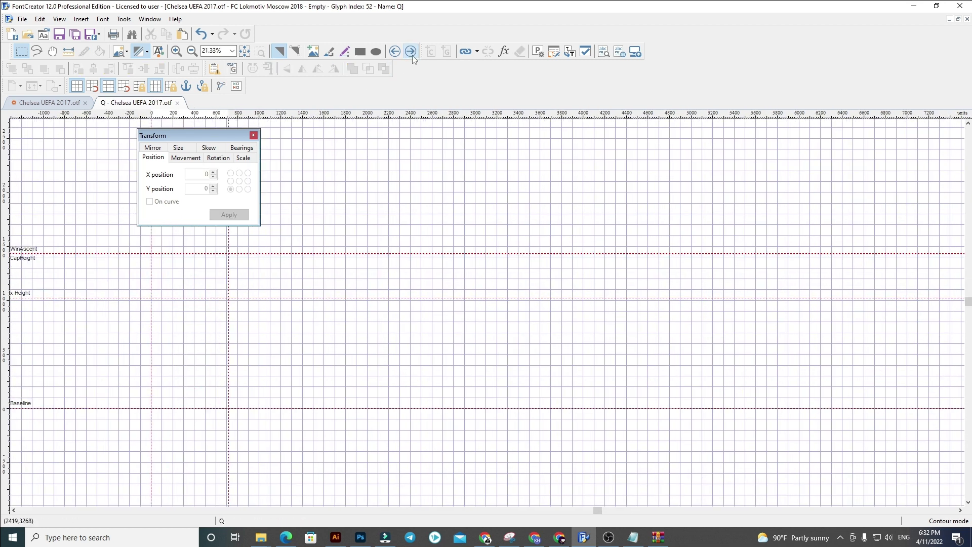
{"action": "key", "text": "ctrl+v"}
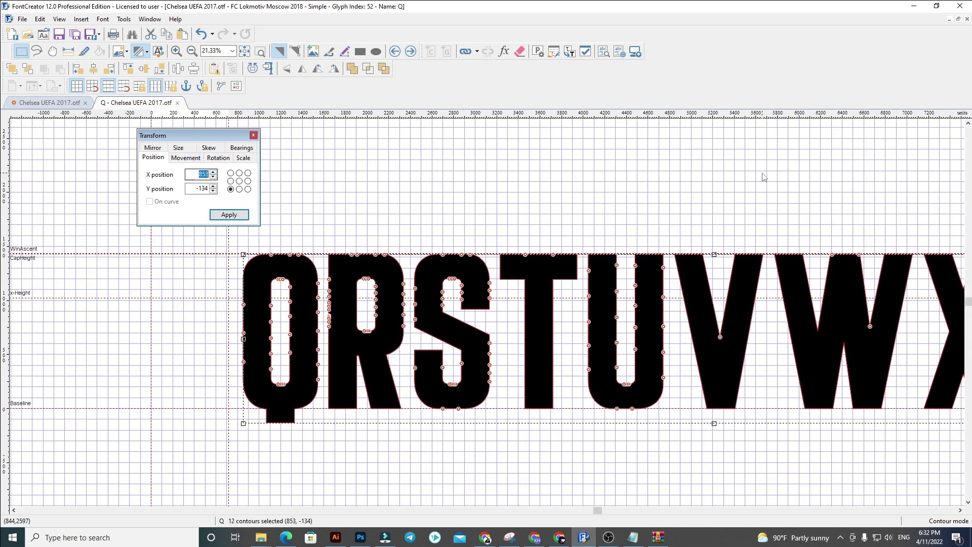
{"action": "key", "text": "Return"}
{"action": "left_click", "coordinate": [413, 214]}
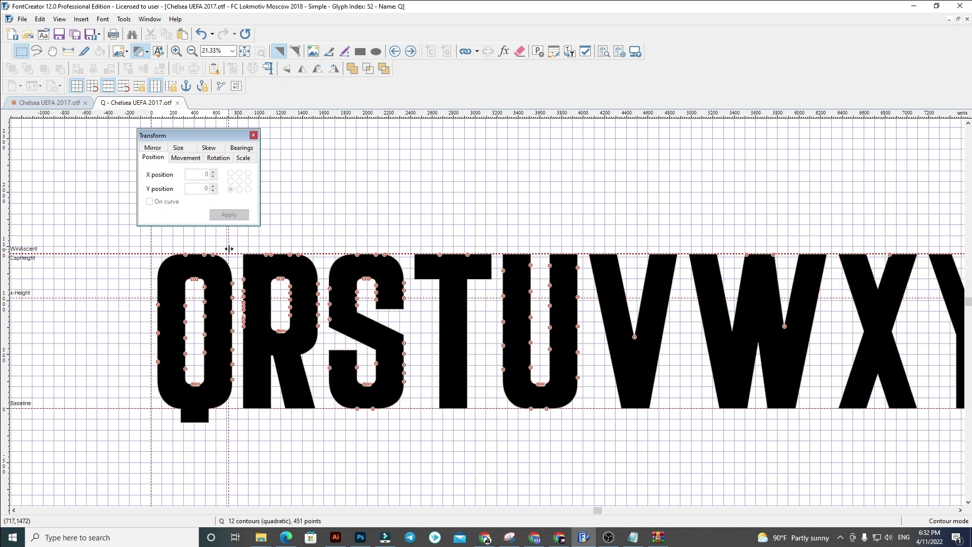
Widen the Q glyph's advance width to just past the Q and cut the letters R through Z
{"action": "left_click_drag", "start_coordinate": [235, 244], "coordinate": [235, 244]}
{"action": "scroll", "coordinate": [235, 244], "scroll_direction": "down", "scroll_amount": 2}
{"action": "left_click_drag", "start_coordinate": [769, 421], "coordinate": [180, 269]}
{"action": "key", "text": "Delete"}
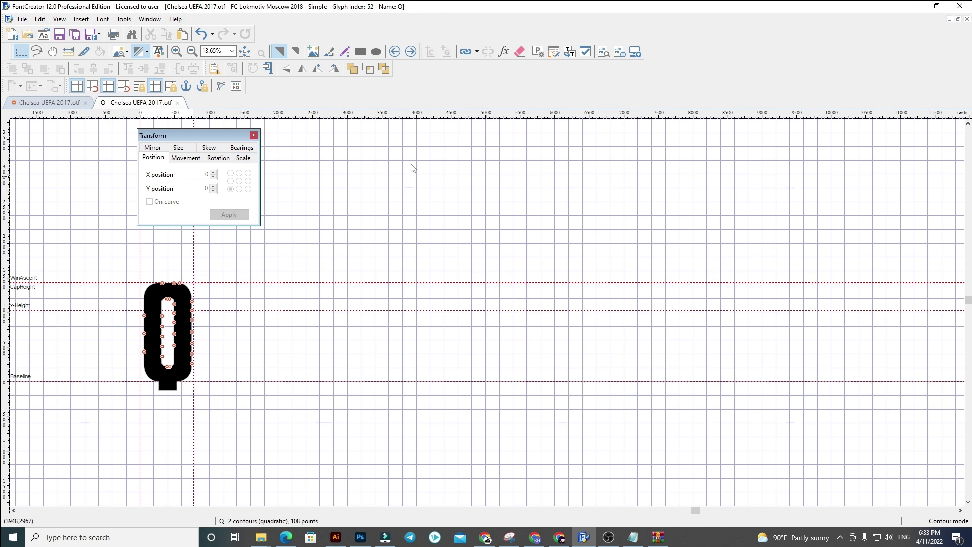
Open the R glyph, replace its outline with the cut letters R through Z, and set their X position to 60
{"action": "left_click", "coordinate": [410, 52]}
{"action": "key", "text": "ctrl+a"}
{"action": "key", "text": "Delete"}
{"action": "key", "text": "ctrl+v"}
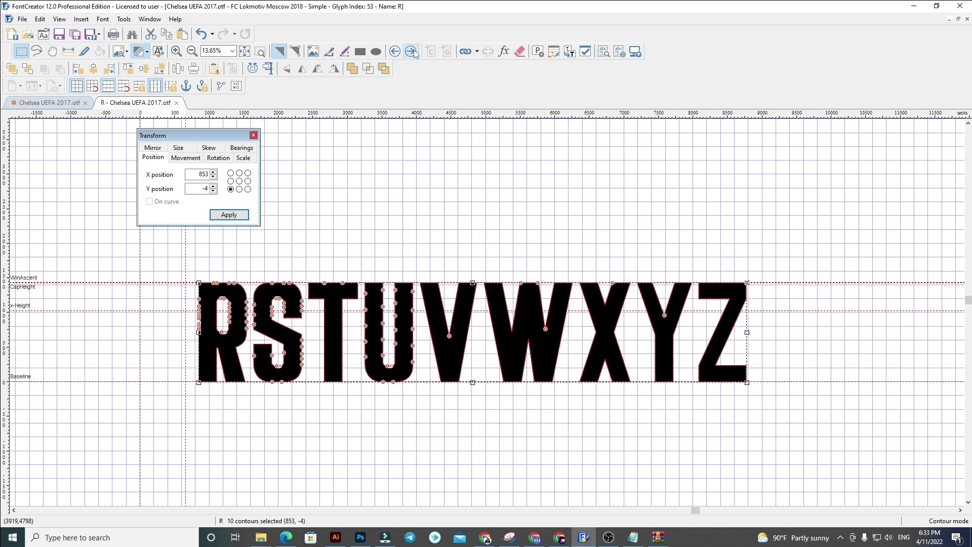
{"action": "key", "text": "Return"}
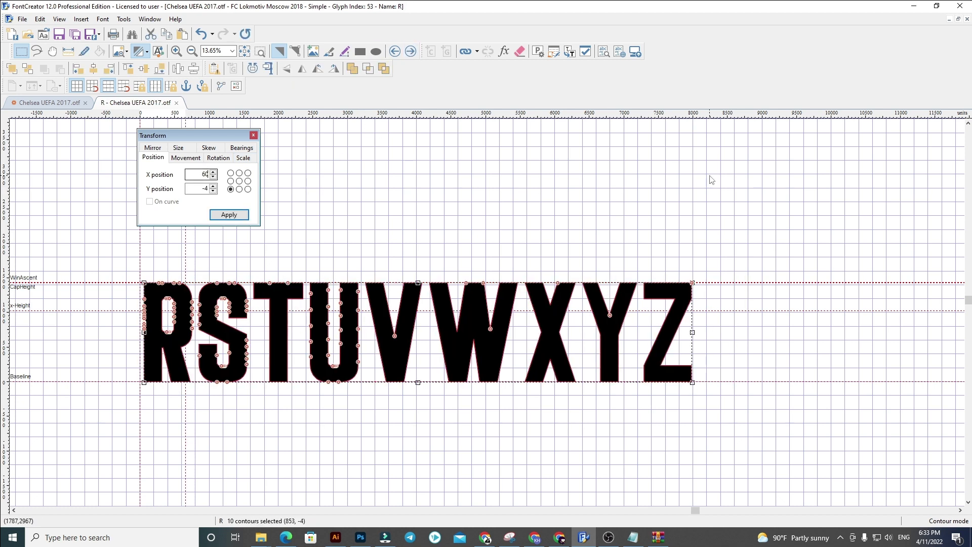
{"action": "left_click", "coordinate": [237, 256]}
Widen the R glyph's advance width to just past the R and cut the letters S through Z
{"action": "left_click_drag", "start_coordinate": [184, 261], "coordinate": [195, 259]}
{"action": "left_click_drag", "start_coordinate": [167, 258], "coordinate": [740, 421]}
{"action": "key", "text": "Delete"}
Open the S glyph, replace its outline with the cut letters S through Z, and set their X position to 60
{"action": "left_click", "coordinate": [413, 51]}
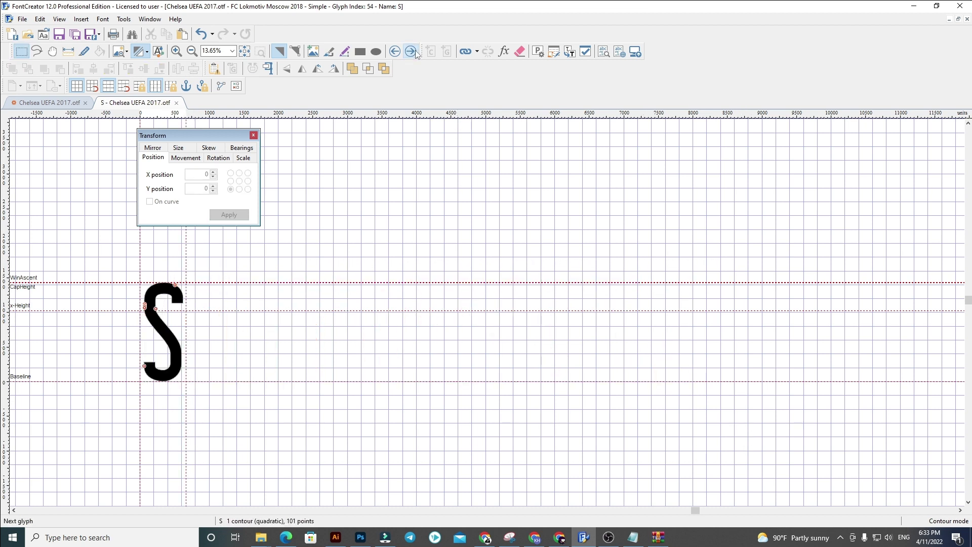
{"action": "key", "text": "ctrl+a"}
{"action": "key", "text": "Delete"}
{"action": "key", "text": "ctrl+v"}
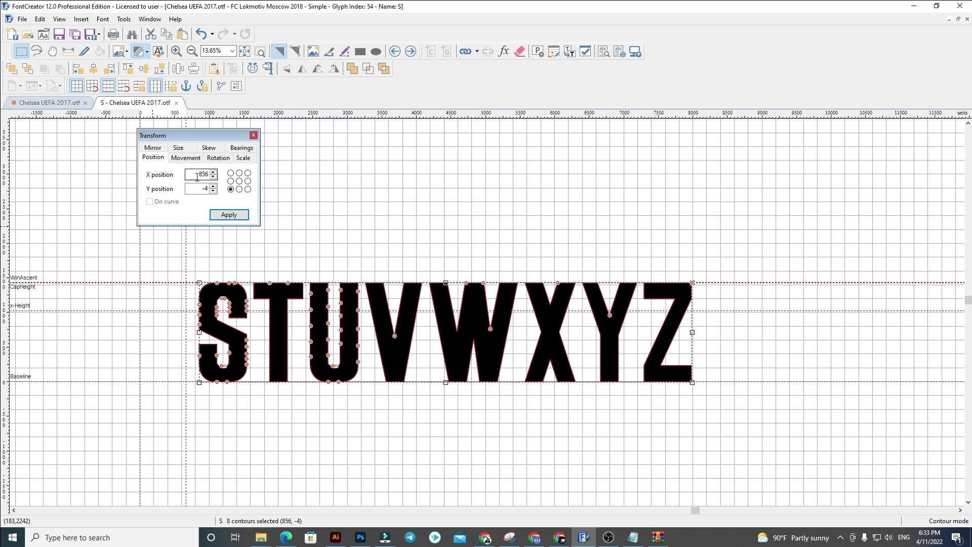
{"action": "key", "text": "Return"}
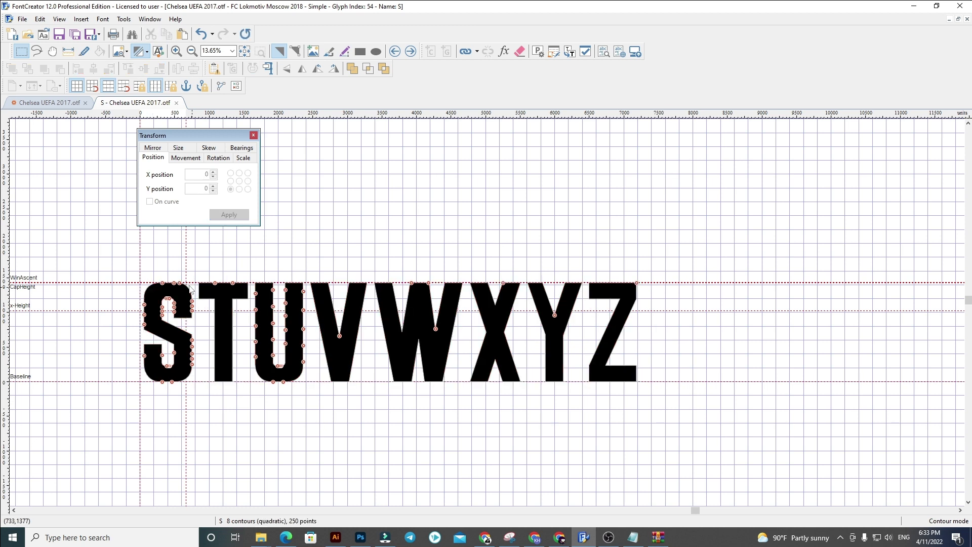
Widen the S glyph's advance width to just past the S and cut the letters T through Z
{"action": "left_click_drag", "start_coordinate": [195, 274], "coordinate": [196, 274]}
{"action": "left_click_drag", "start_coordinate": [182, 254], "coordinate": [693, 432]}
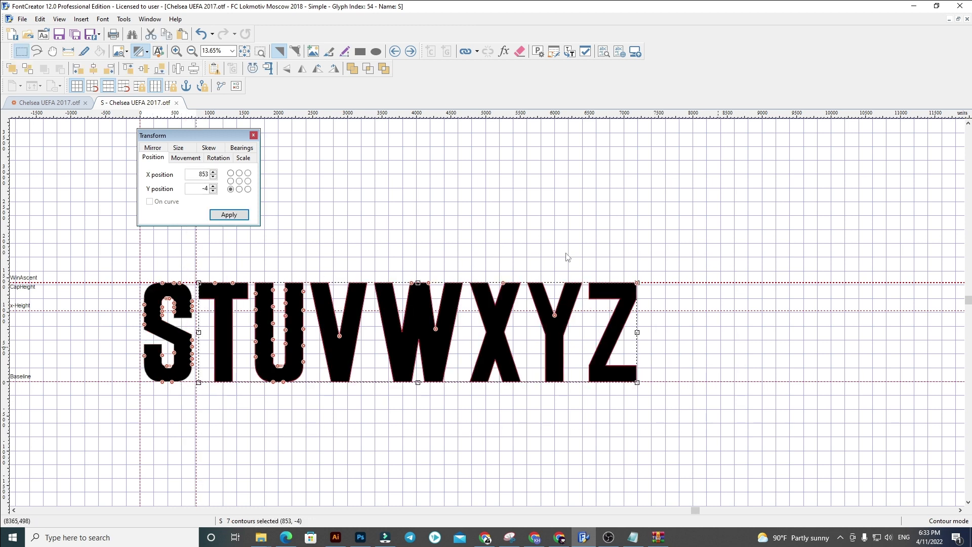
{"action": "key", "text": "Delete"}
{"action": "key", "text": "ctrl+z"}
Open the T glyph, replace its outline with the cut letters T through Z, and set their X position to 60
{"action": "key", "text": "ctrl+a"}
{"action": "key", "text": "Delete"}
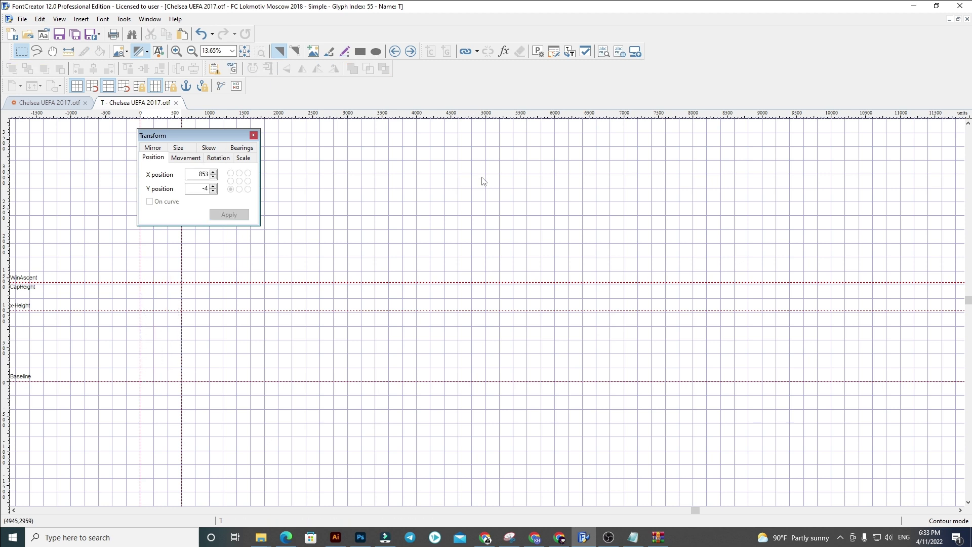
{"action": "key", "text": "ctrl+v"}
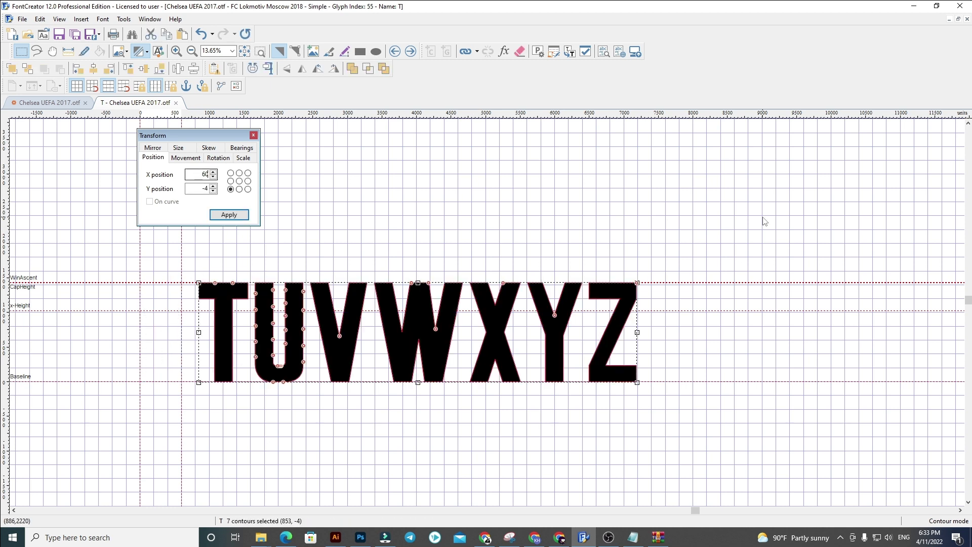
{"action": "key", "text": "Return"}
{"action": "left_click", "coordinate": [306, 238]}
Widen the T glyph's advance width to just past the T and cut the letters U through Z
{"action": "key", "text": "p"}
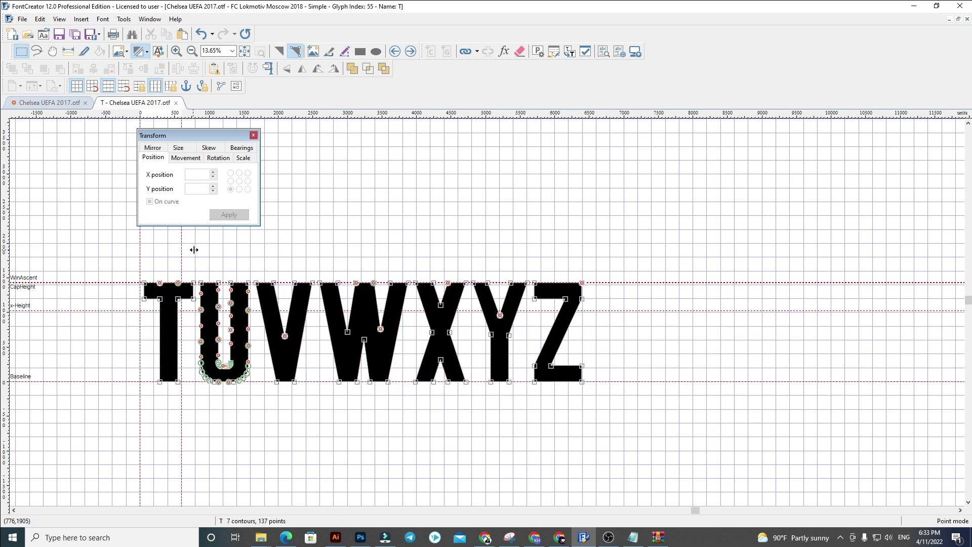
{"action": "key", "text": "Tab"}
{"action": "left_click_drag", "start_coordinate": [180, 263], "coordinate": [196, 260]}
{"action": "left_click_drag", "start_coordinate": [197, 255], "coordinate": [765, 455]}
{"action": "key", "text": "Delete"}
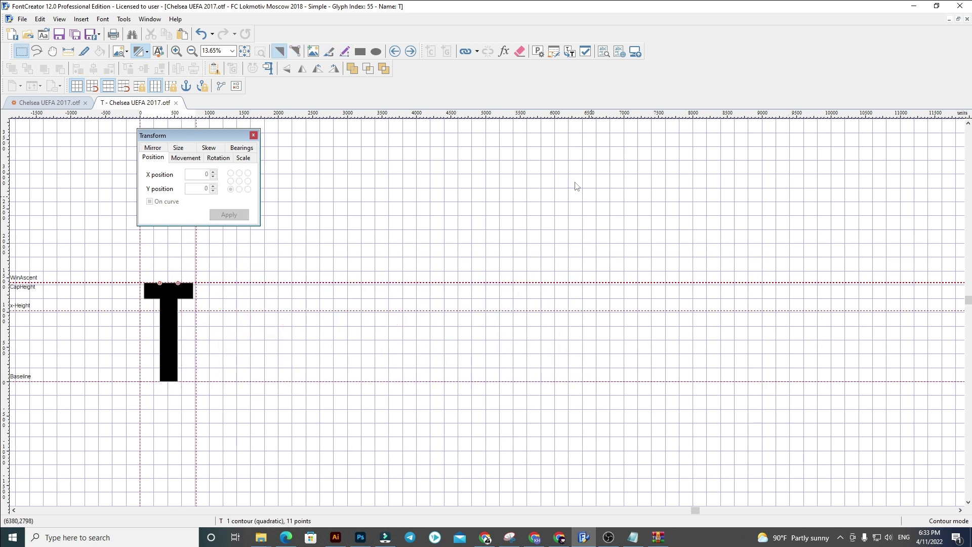
Open the U glyph, replace its outline with the cut letters U through Z, and set their X position to 60
{"action": "left_click", "coordinate": [411, 51]}
{"action": "key", "text": "ctrl+a"}
{"action": "key", "text": "ctrl+v"}
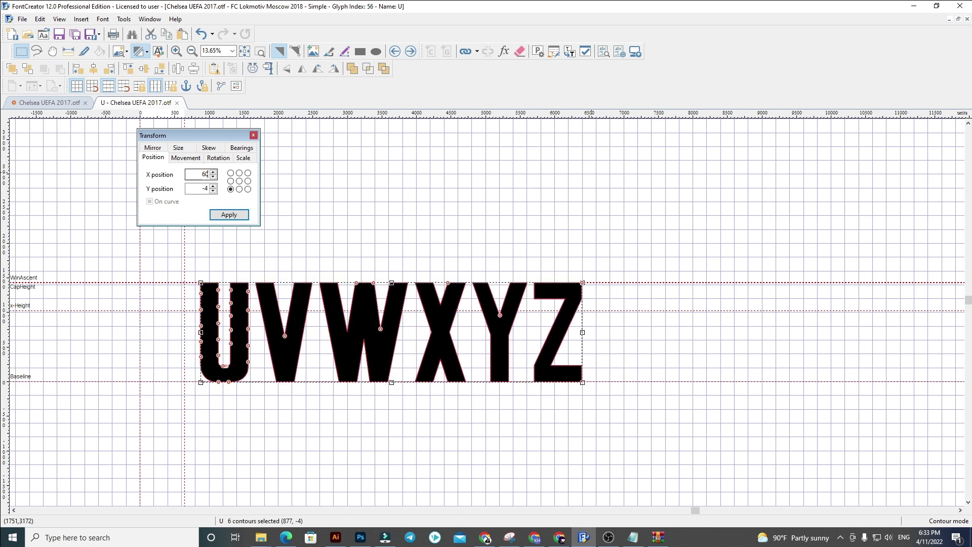
{"action": "key", "text": "Return"}
Widen the U glyph's advance width to just past the U and cut the letters V through Z
{"action": "left_click", "coordinate": [592, 173]}
{"action": "left_click_drag", "start_coordinate": [184, 260], "coordinate": [612, 426]}
{"action": "key", "text": "Delete"}
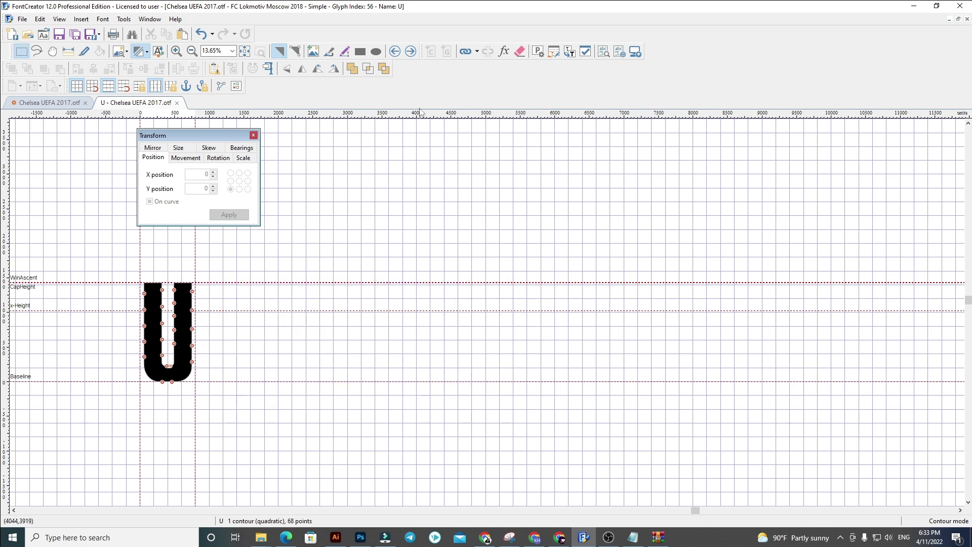
Open the V glyph, replace its outline with the cut letters V through Z, and set their X position to 60
{"action": "left_click", "coordinate": [411, 51]}
{"action": "key", "text": "ctrl+a"}
{"action": "key", "text": "Delete"}
{"action": "key", "text": "ctrl+v"}
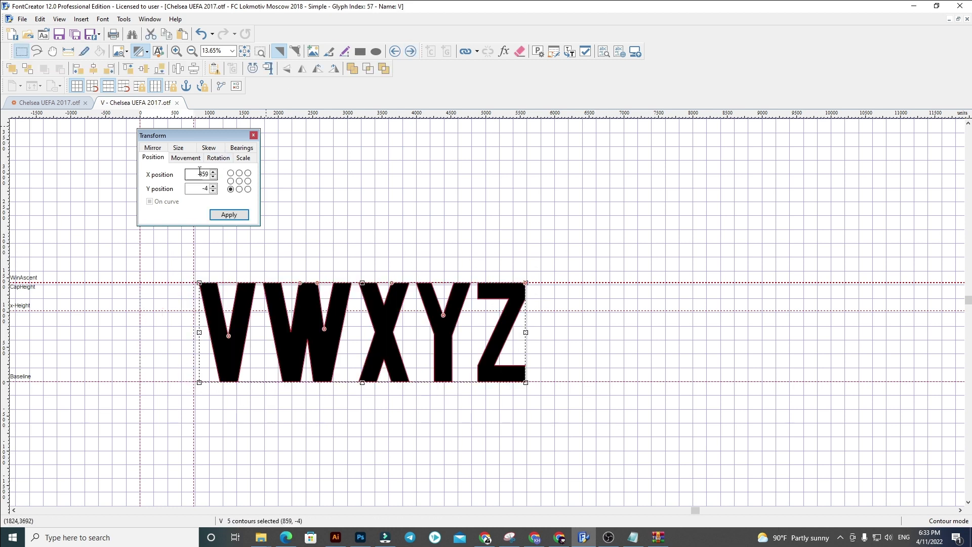
{"action": "type", "text": "60"}
{"action": "key", "text": "Return"}
{"action": "left_click", "coordinate": [688, 185]}
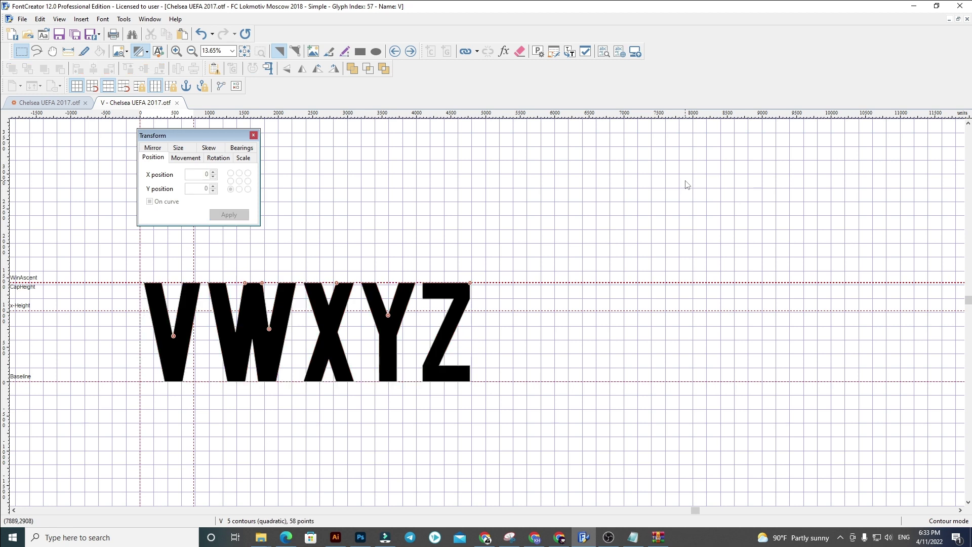
Widen the V glyph's advance width to just past the V and cut the letters W through Z
{"action": "left_click_drag", "start_coordinate": [202, 261], "coordinate": [202, 261]}
{"action": "left_click_drag", "start_coordinate": [186, 259], "coordinate": [611, 431]}
{"action": "key", "text": "Delete"}
Open the W glyph, replace its outline with the cut letters W through Z, and set their X position to 60
{"action": "left_click", "coordinate": [406, 53]}
{"action": "key", "text": "ctrl+a"}
{"action": "key", "text": "ctrl+a"}
{"action": "key", "text": "Delete"}
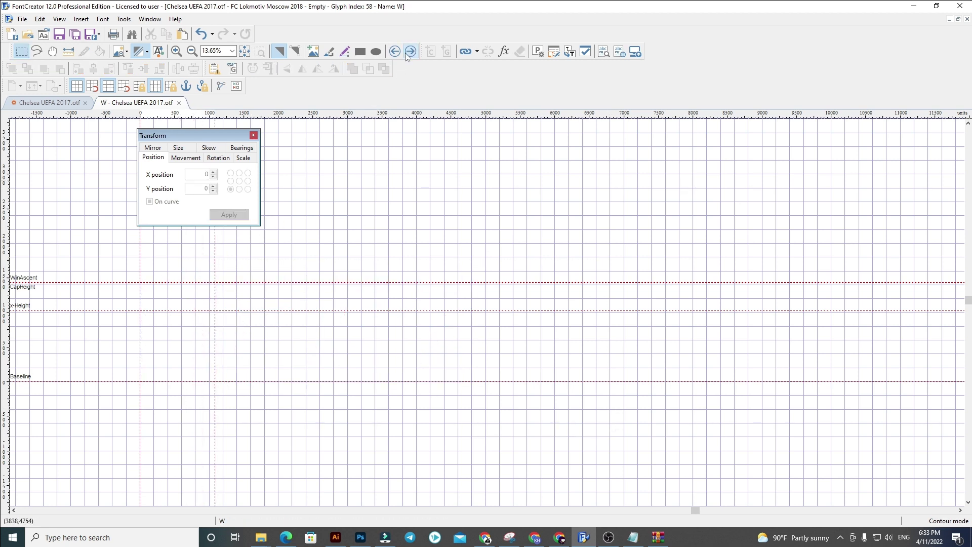
{"action": "key", "text": "ctrl+v"}
{"action": "type", "text": "6"}
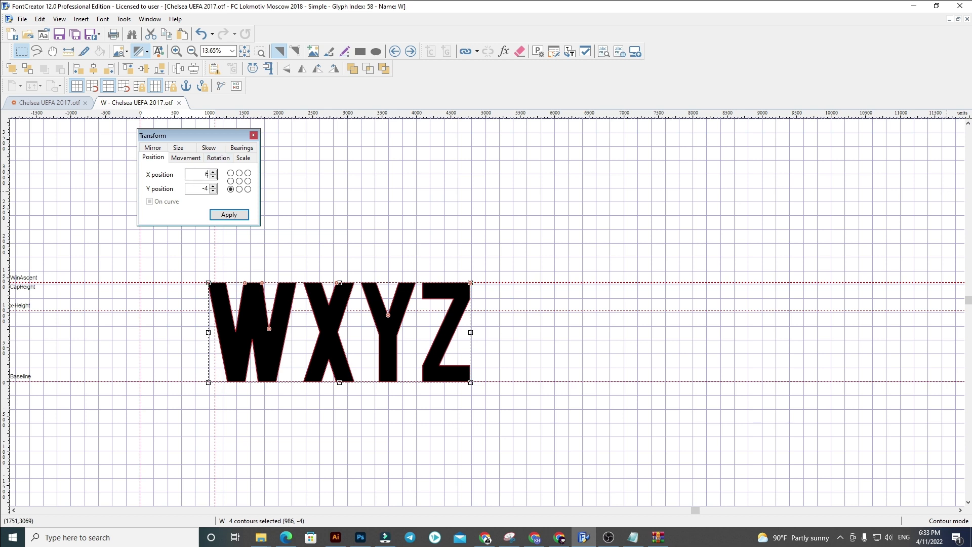
{"action": "type", "text": "0"}
{"action": "key", "text": "Return"}
{"action": "left_click", "coordinate": [947, 192]}
Widen the W glyph's advance width to just past the W and cut the letters X through Z
{"action": "left_click_drag", "start_coordinate": [214, 259], "coordinate": [236, 260]}
{"action": "left_click_drag", "start_coordinate": [621, 430], "coordinate": [238, 276]}
{"action": "key", "text": "Delete"}
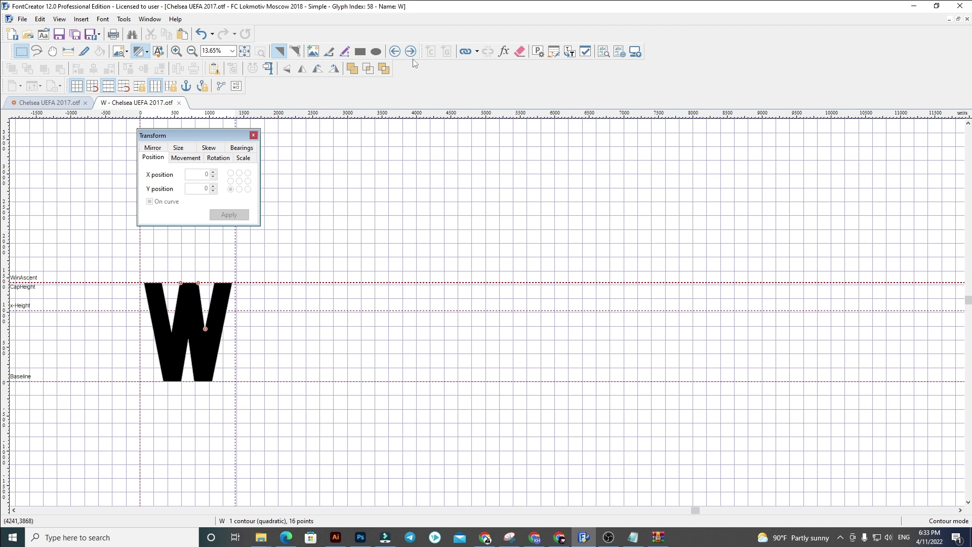
Open the X glyph, replace its outline with the cut letters X through Z, and set their X position to 60
{"action": "left_click", "coordinate": [412, 53]}
{"action": "key", "text": "ctrl+a"}
{"action": "key", "text": "Delete"}
{"action": "key", "text": "ctrl+v"}
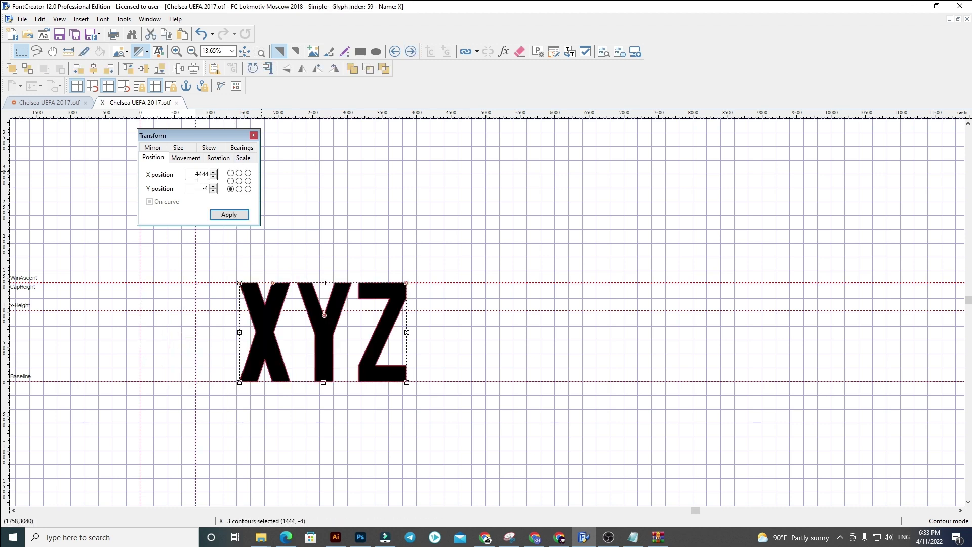
{"action": "type", "text": "60"}
{"action": "key", "text": "Return"}
{"action": "left_click", "coordinate": [881, 233]}
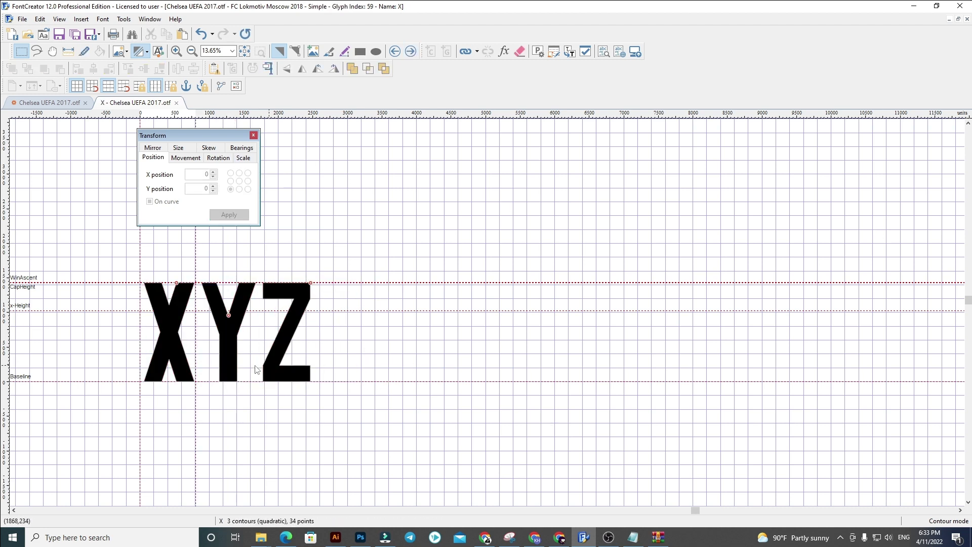
Widen the X glyph's advance width to just past the X and cut the letters Y and Z
{"action": "left_click_drag", "start_coordinate": [195, 264], "coordinate": [525, 427]}
{"action": "key", "text": "Delete"}
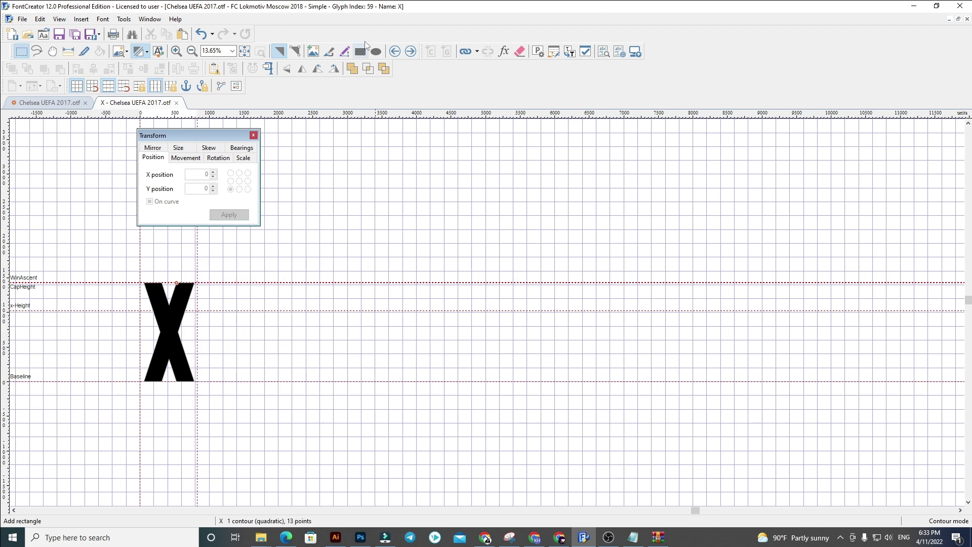
Open the Y glyph, replace its outline with the cut letters Y and Z, and set their X position to 60
{"action": "left_click", "coordinate": [416, 51]}
{"action": "key", "text": "ctrl+a"}
{"action": "key", "text": "Delete"}
{"action": "key", "text": "ctrl+v"}
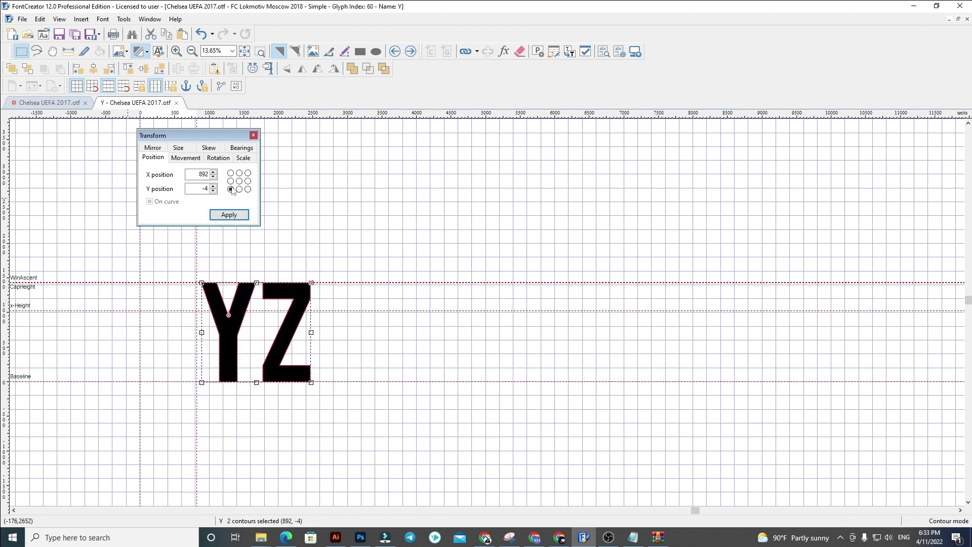
{"action": "type", "text": "60"}
{"action": "key", "text": "Return"}
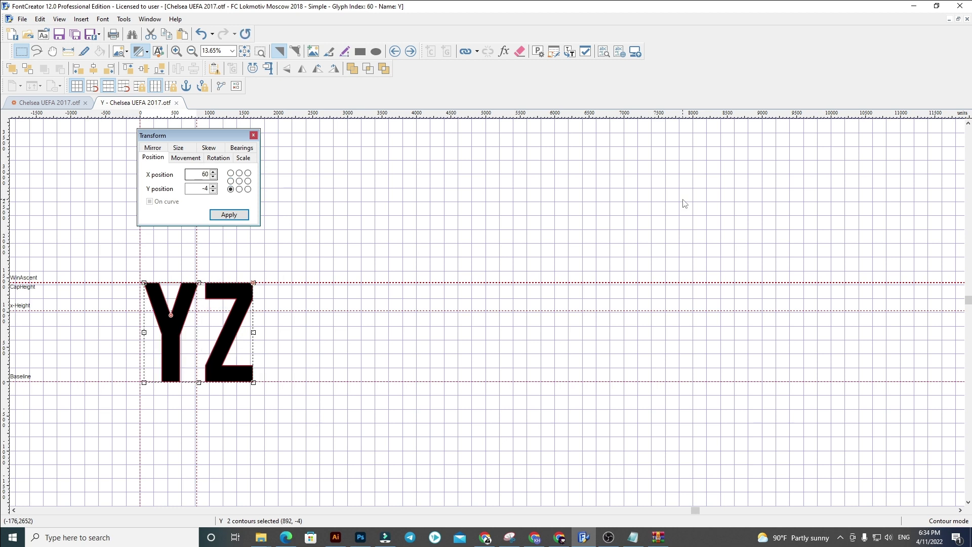
{"action": "left_click", "coordinate": [683, 202]}
Widen the Y glyph's advance width to just past the Y and cut the letter Z
{"action": "left_click_drag", "start_coordinate": [196, 262], "coordinate": [398, 416]}
{"action": "key", "text": "ctrl+x"}
Open the Z glyph, replace its outline with the cut letter Z, and set its X position to 60
{"action": "left_click", "coordinate": [411, 52]}
{"action": "key", "text": "ctrl+a"}
{"action": "key", "text": "Delete"}
{"action": "key", "text": "ctrl+v"}
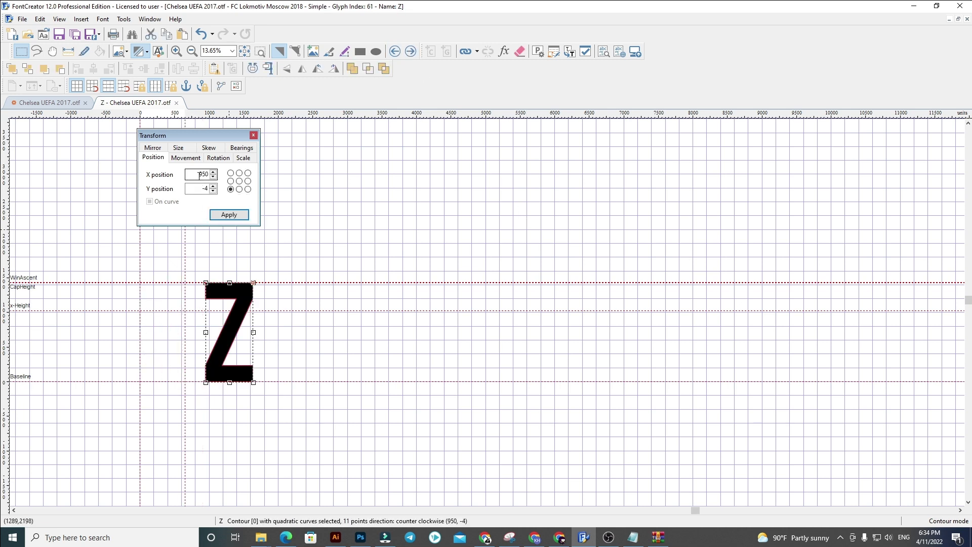
{"action": "type", "text": "60"}
{"action": "key", "text": "Return"}
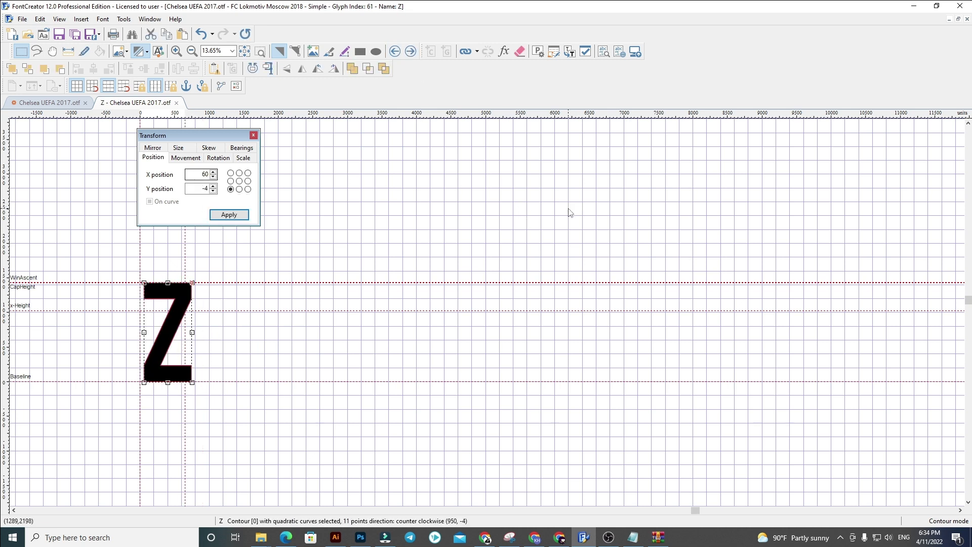
{"action": "left_click", "coordinate": [415, 233]}
Widen the Z glyph's advance width to just past the Z and return to the glyph overview
{"action": "left_click_drag", "start_coordinate": [185, 264], "coordinate": [195, 264]}
{"action": "left_click", "coordinate": [411, 51]}
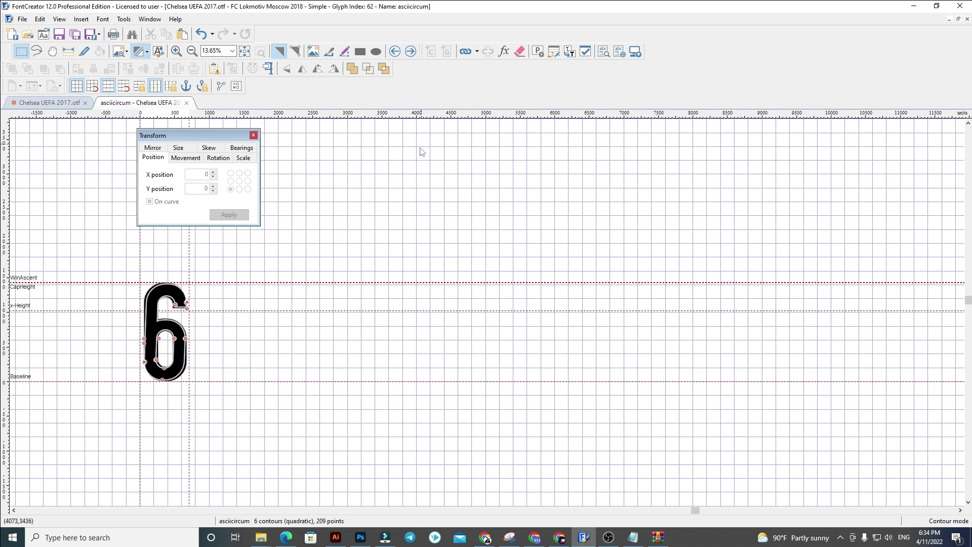
{"action": "left_click", "coordinate": [186, 103]}
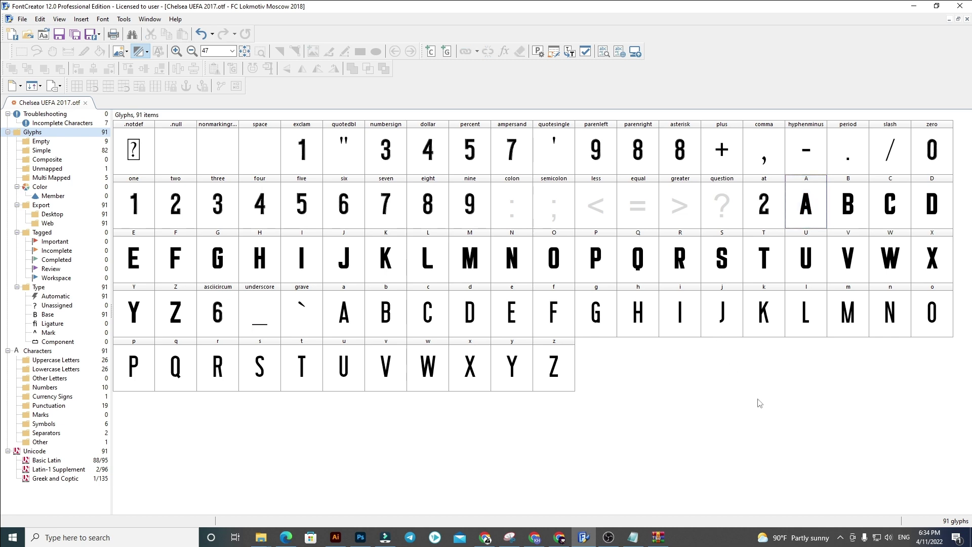
Open the zero glyph and delete its existing outline
{"action": "double_click", "coordinate": [931, 152]}
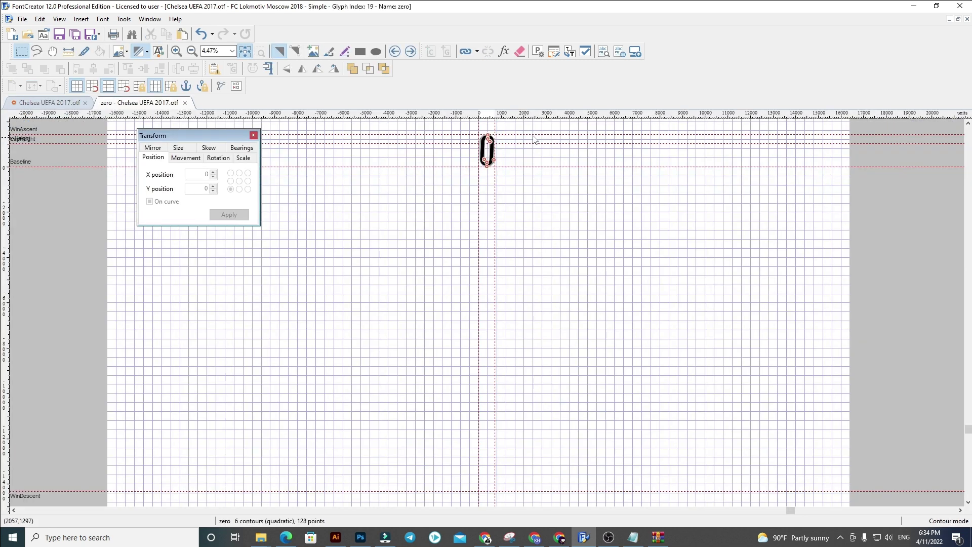
{"action": "key", "text": "ctrl+a"}
{"action": "key", "text": "Delete"}
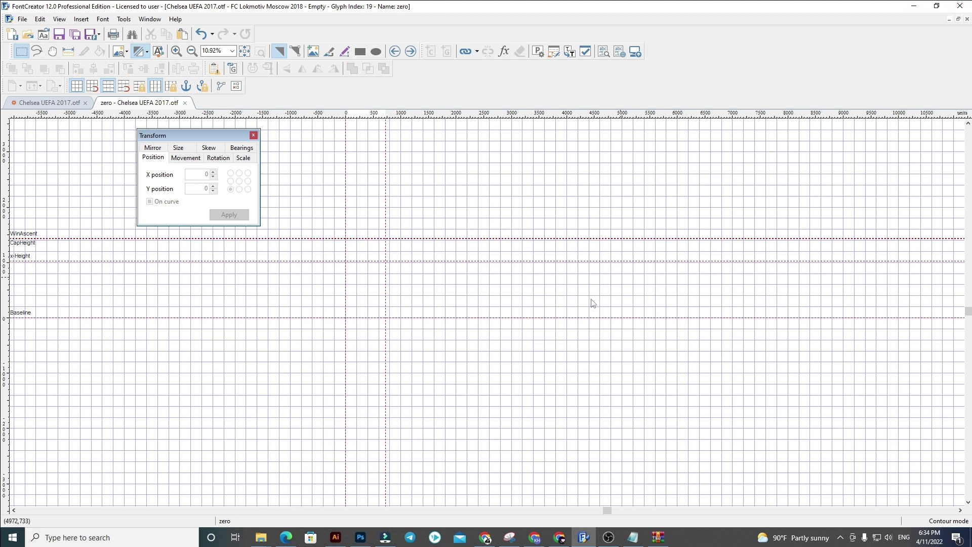
Switch to Illustrator and move the ten digits to the end of the alphabet row, between the two guides
{"action": "left_click", "coordinate": [336, 536]}
{"action": "scroll", "coordinate": [330, 473], "scroll_direction": "up", "scroll_amount": 2}
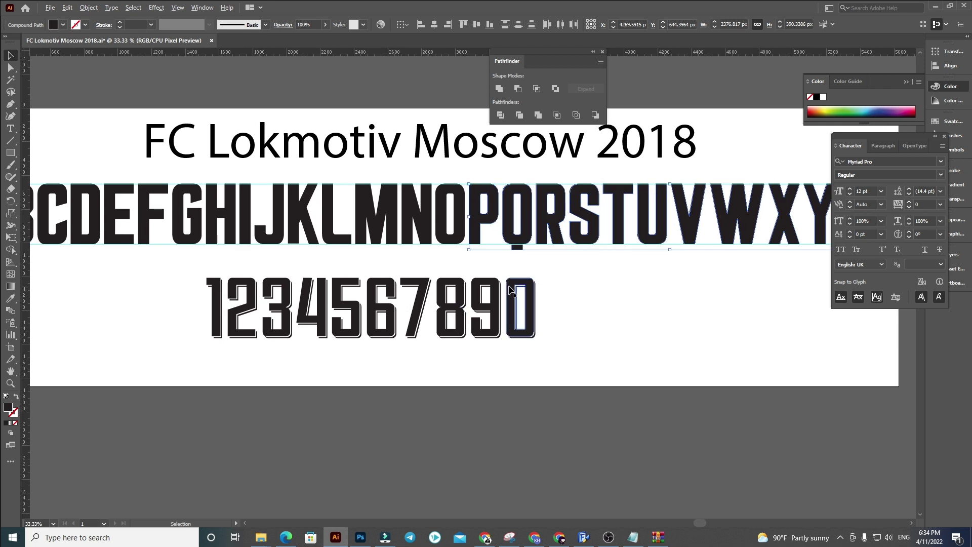
{"action": "scroll", "coordinate": [509, 288], "scroll_direction": "up", "scroll_amount": 3}
{"action": "left_click", "coordinate": [513, 308]}
{"action": "left_click_drag", "start_coordinate": [296, 369], "coordinate": [544, 330]}
{"action": "scroll", "coordinate": [496, 330], "scroll_direction": "down", "scroll_amount": 4}
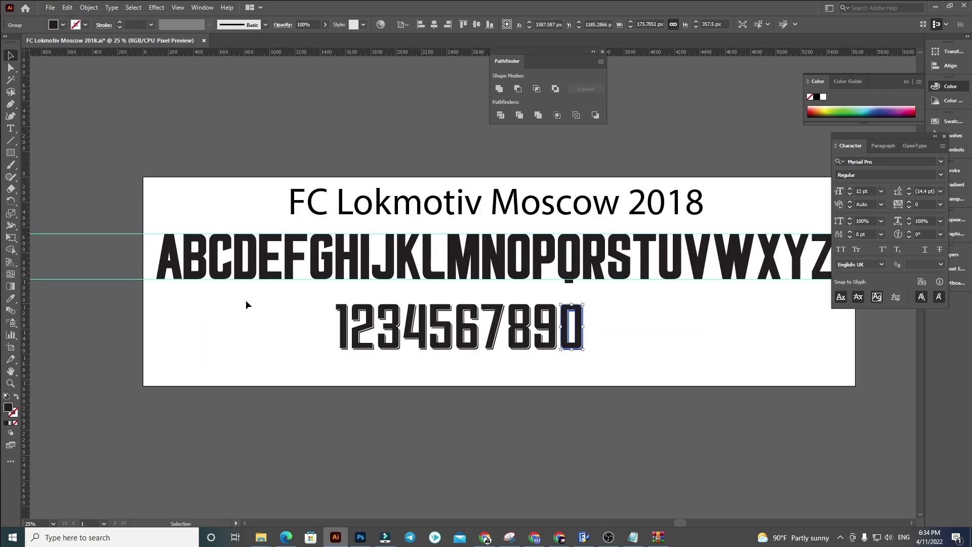
{"action": "left_click_drag", "start_coordinate": [246, 301], "coordinate": [571, 361]}
{"action": "scroll", "coordinate": [395, 337], "scroll_direction": "down", "scroll_amount": 1}
{"action": "left_click_drag", "start_coordinate": [420, 344], "coordinate": [772, 307]}
{"action": "scroll", "coordinate": [772, 284], "scroll_direction": "up", "scroll_amount": 8}
{"action": "scroll", "coordinate": [553, 324], "scroll_direction": "down", "scroll_amount": 1}
{"action": "left_click_drag", "start_coordinate": [604, 334], "coordinate": [604, 316]}
{"action": "scroll", "coordinate": [616, 381], "scroll_direction": "down", "scroll_amount": 5}
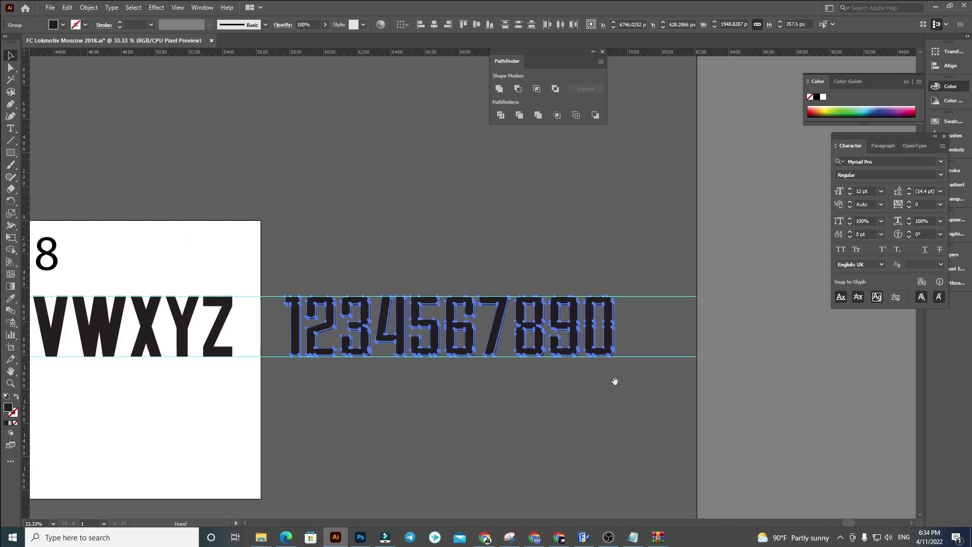
Scale the digits proportionally to about 2009 by 368 px to fit the letter-height guides
{"action": "left_click_drag", "start_coordinate": [616, 381], "coordinate": [501, 366]}
{"action": "scroll", "coordinate": [505, 327], "scroll_direction": "up", "scroll_amount": 5}
{"action": "left_click_drag", "start_coordinate": [748, 376], "coordinate": [273, 373]}
{"action": "left_click_drag", "start_coordinate": [811, 405], "coordinate": [16, 387]}
{"action": "left_click_drag", "start_coordinate": [348, 375], "coordinate": [433, 387]}
{"action": "scroll", "coordinate": [611, 443], "scroll_direction": "down", "scroll_amount": 6}
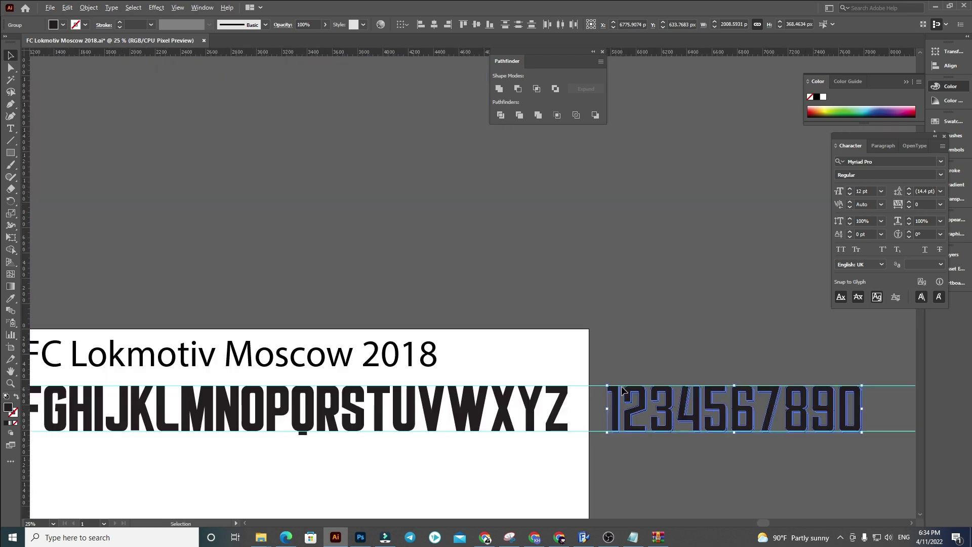
{"action": "scroll", "coordinate": [624, 388], "scroll_direction": "up", "scroll_amount": 4}
{"action": "scroll", "coordinate": [533, 354], "scroll_direction": "down", "scroll_amount": 5}
Move the digits back below the alphabet and place the 0 in front of the 1
{"action": "left_click_drag", "start_coordinate": [722, 380], "coordinate": [390, 418]}
{"action": "left_click", "coordinate": [549, 433]}
{"action": "scroll", "coordinate": [534, 433], "scroll_direction": "up", "scroll_amount": 2}
{"action": "left_click_drag", "start_coordinate": [535, 433], "coordinate": [194, 428]}
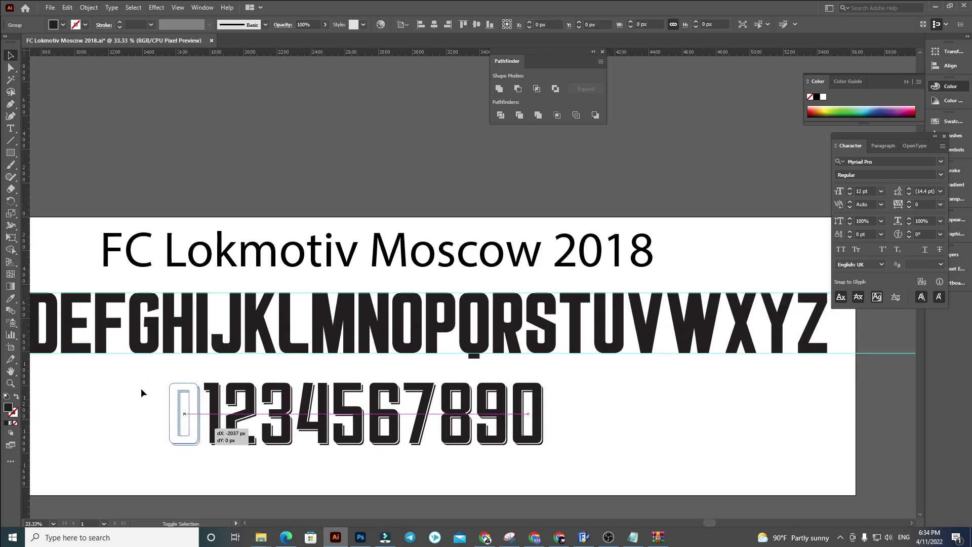
{"action": "left_click_drag", "start_coordinate": [142, 391], "coordinate": [141, 391]}
{"action": "left_click", "coordinate": [575, 496]}
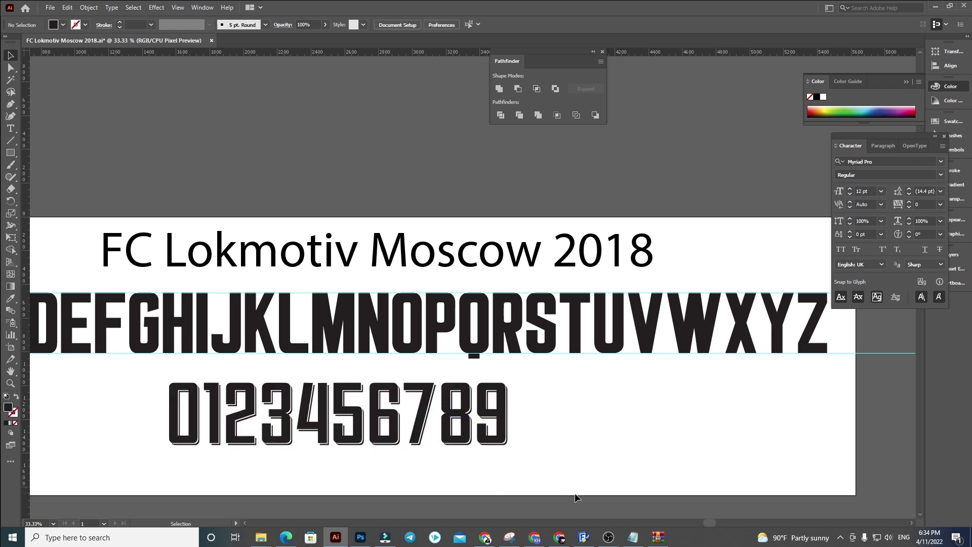
Switch to FontCreator, paste the digits 0 through 9 into the zero glyph, and set their position to X 60, Y 0
{"action": "left_click", "coordinate": [583, 536]}
{"action": "key", "text": "ctrl+v"}
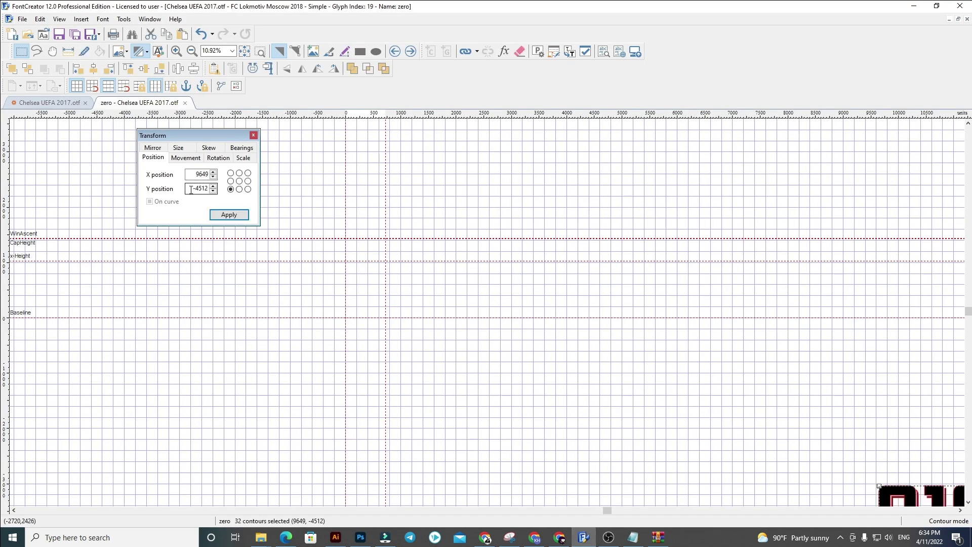
{"action": "type", "text": "0"}
{"action": "key", "text": "Return"}
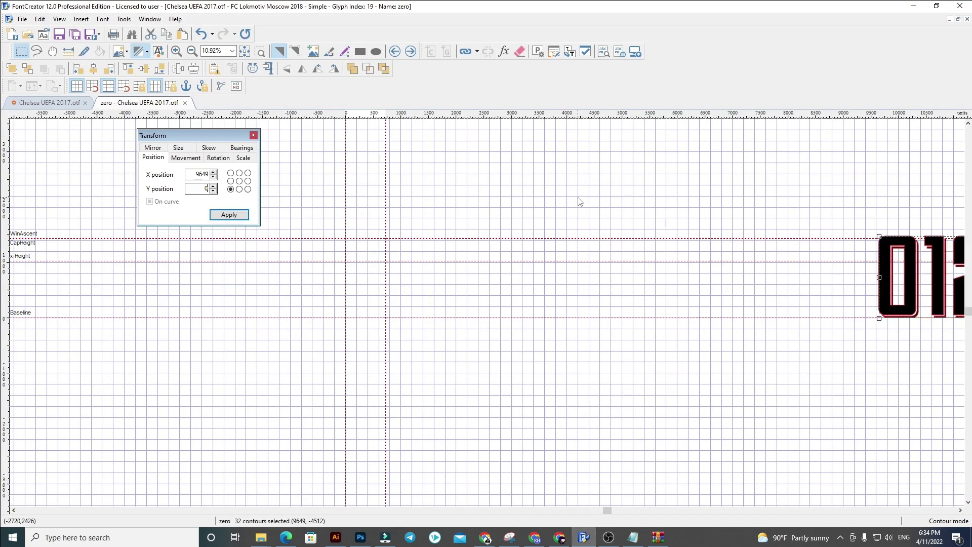
{"action": "left_click", "coordinate": [209, 175]}
{"action": "type", "text": "602"}
{"action": "key", "text": "Return"}
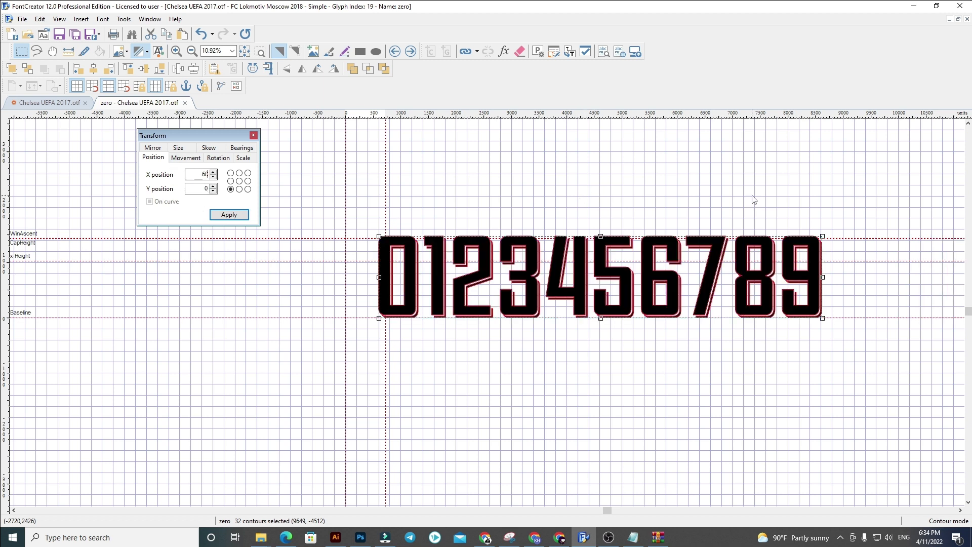
{"action": "key", "text": "Return"}
Shift the digits down to Y position -45 so their tops align with the CapHeight line
{"action": "scroll", "coordinate": [369, 250], "scroll_direction": "up", "scroll_amount": 5}
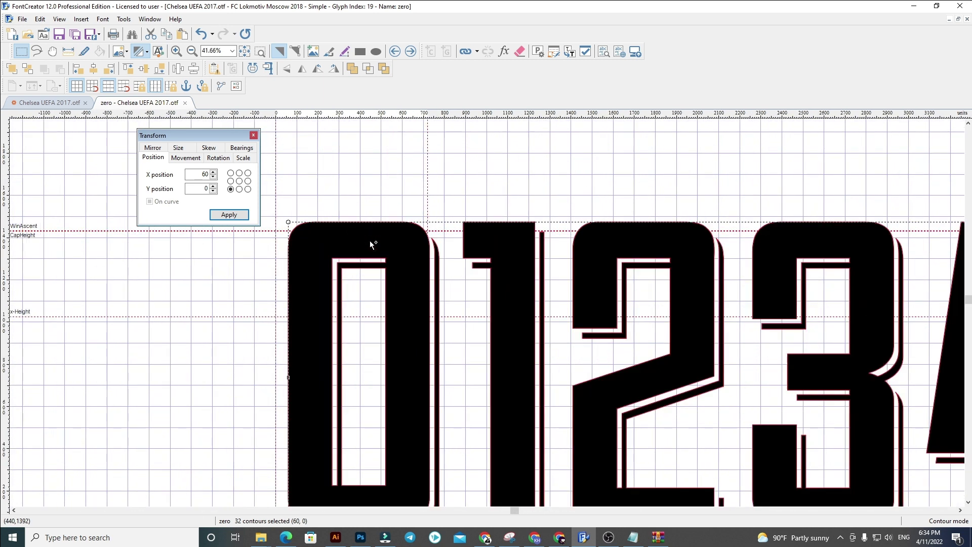
{"action": "left_click_drag", "start_coordinate": [405, 256], "coordinate": [407, 249]}
{"action": "scroll", "coordinate": [202, 286], "scroll_direction": "down", "scroll_amount": 8}
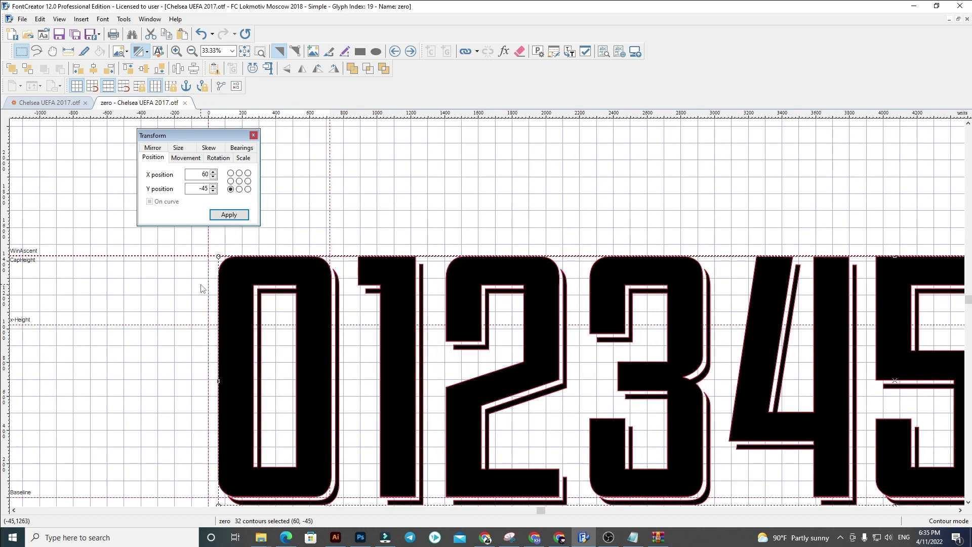
{"action": "left_click", "coordinate": [323, 237]}
Widen the zero glyph's advance width to just past the 0 and cut the digits 1 through 9
{"action": "scroll", "coordinate": [218, 273], "scroll_direction": "up", "scroll_amount": 1}
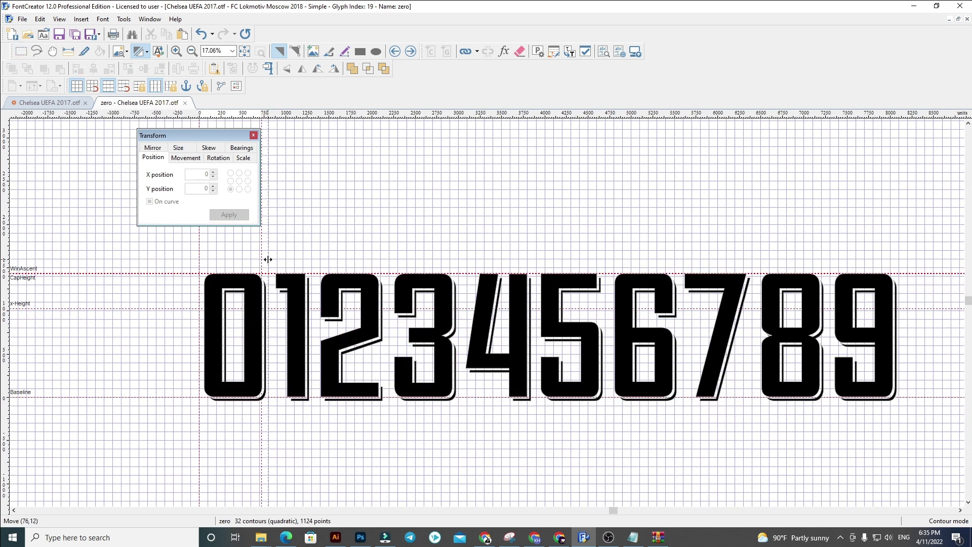
{"action": "scroll", "coordinate": [266, 261], "scroll_direction": "down", "scroll_amount": 1}
{"action": "left_click_drag", "start_coordinate": [820, 417], "coordinate": [273, 236]}
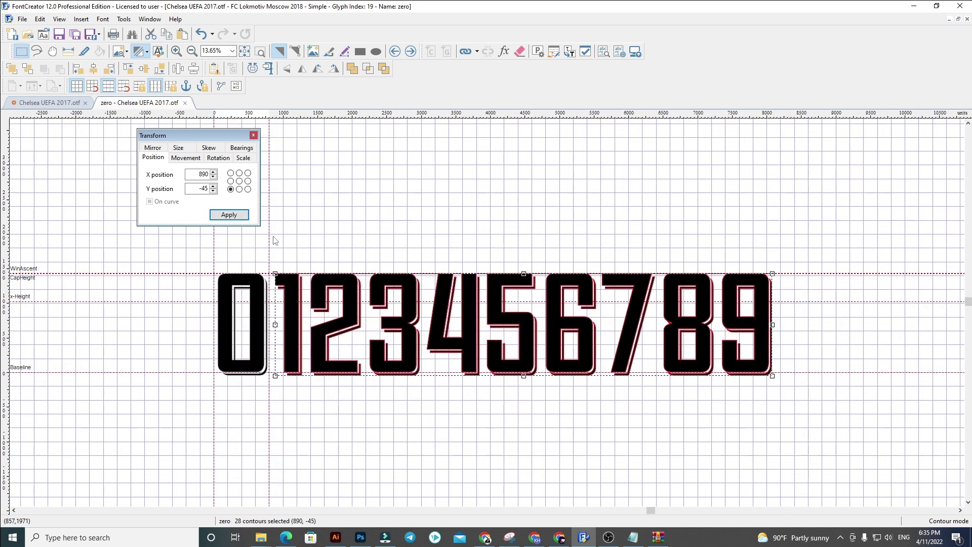
{"action": "key", "text": "ctrl+x"}
Open the one glyph, replace its outline with the cut digits 1 through 9, and set their X position to 60
{"action": "left_click", "coordinate": [409, 51]}
{"action": "key", "text": "ctrl+a"}
{"action": "key", "text": "Delete"}
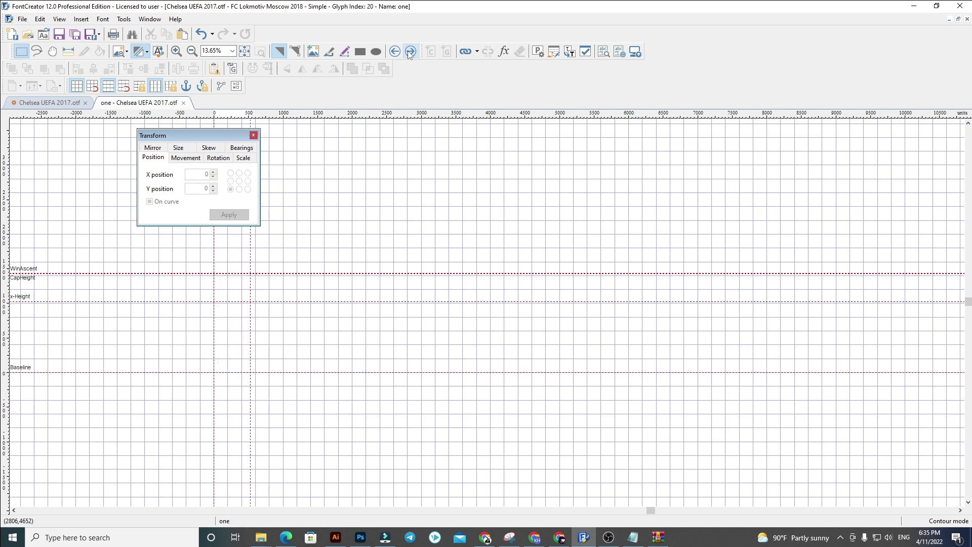
{"action": "key", "text": "ctrl+v"}
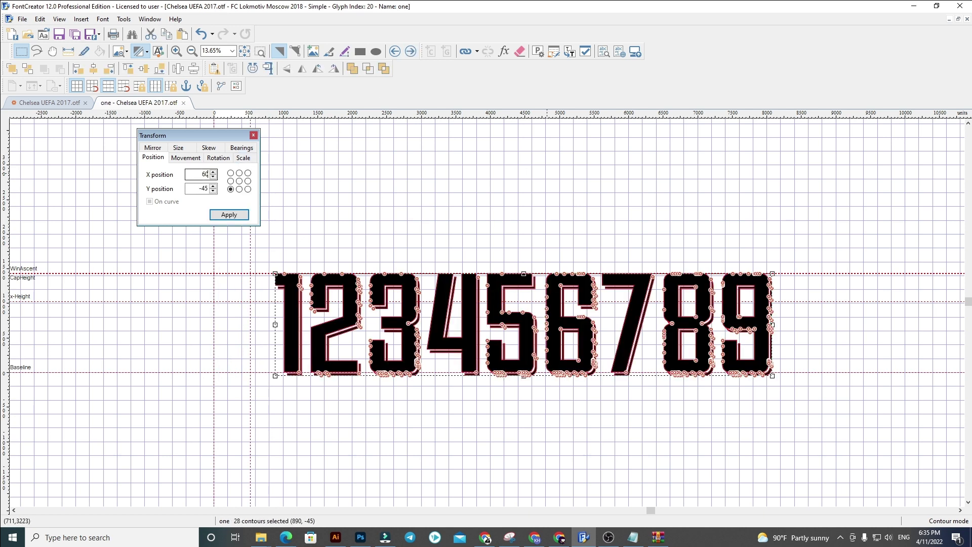
{"action": "key", "text": "Return"}
{"action": "left_click", "coordinate": [431, 232]}
Narrow the one glyph's advance width to just past the 1 and cut the digits 2 through 9
{"action": "left_click_drag", "start_coordinate": [252, 259], "coordinate": [248, 259]}
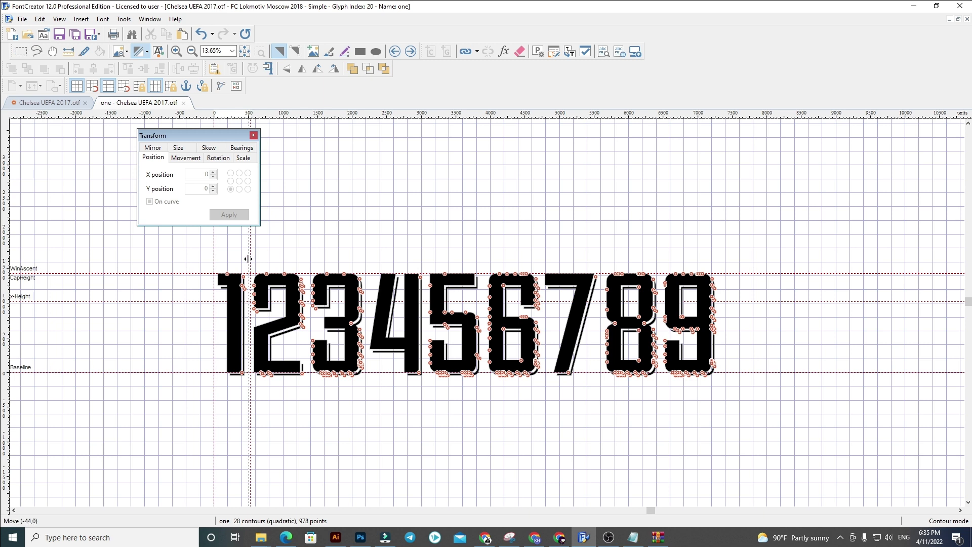
{"action": "left_click_drag", "start_coordinate": [750, 434], "coordinate": [252, 241]}
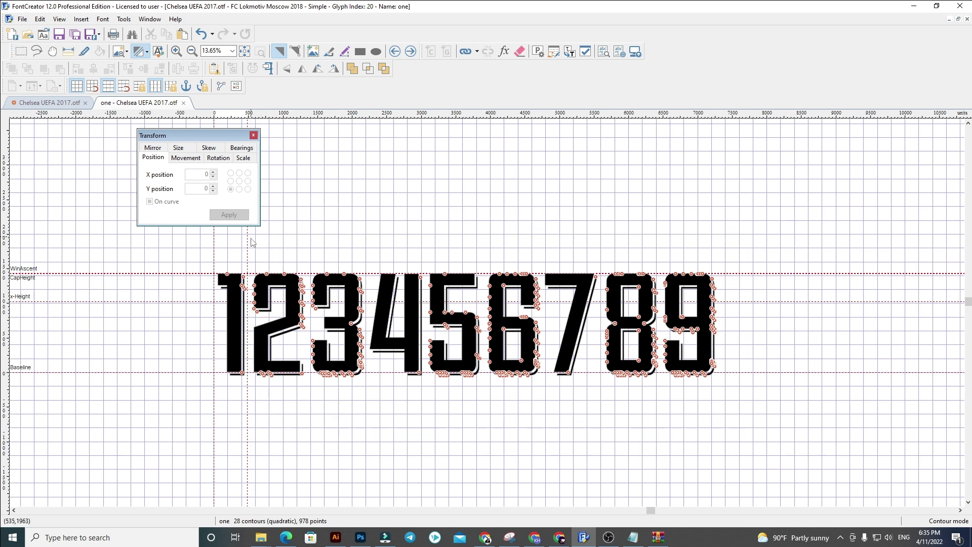
{"action": "key", "text": "Delete"}
Open the two glyph, replace its outline with the cut digits 2 through 9, and set their X position to 60
{"action": "left_click", "coordinate": [411, 51]}
{"action": "key", "text": "ctrl+a"}
{"action": "key", "text": "Delete"}
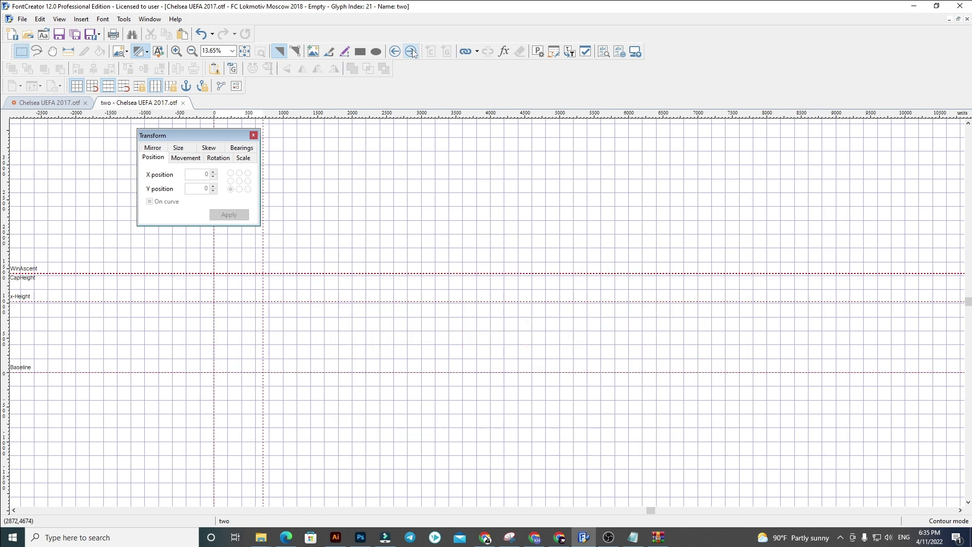
{"action": "key", "text": "ctrl+v"}
{"action": "type", "text": "60"}
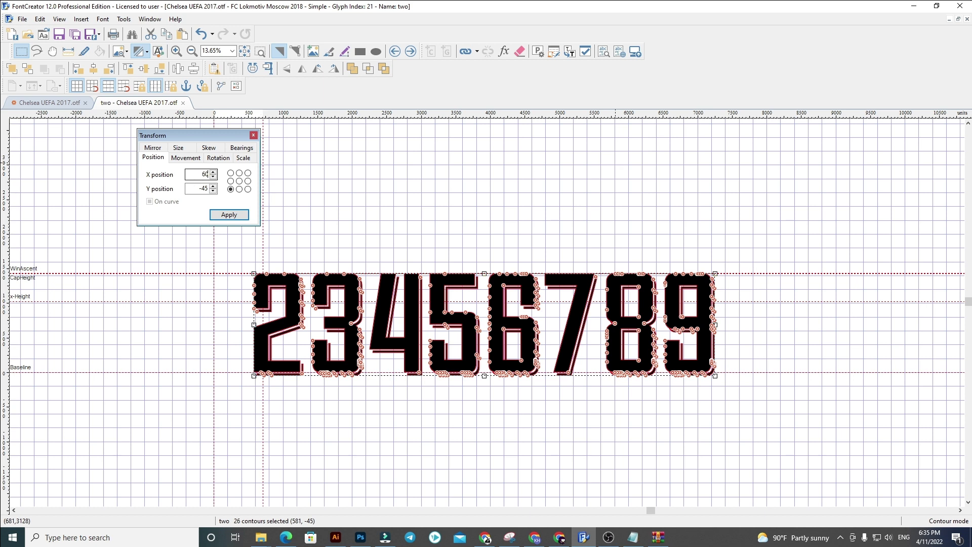
{"action": "key", "text": "Return"}
{"action": "left_click", "coordinate": [615, 164]}
Widen the two glyph's advance width to just past the 2 and cut the digits 3 through 9
{"action": "scroll", "coordinate": [228, 285], "scroll_direction": "up", "scroll_amount": 2}
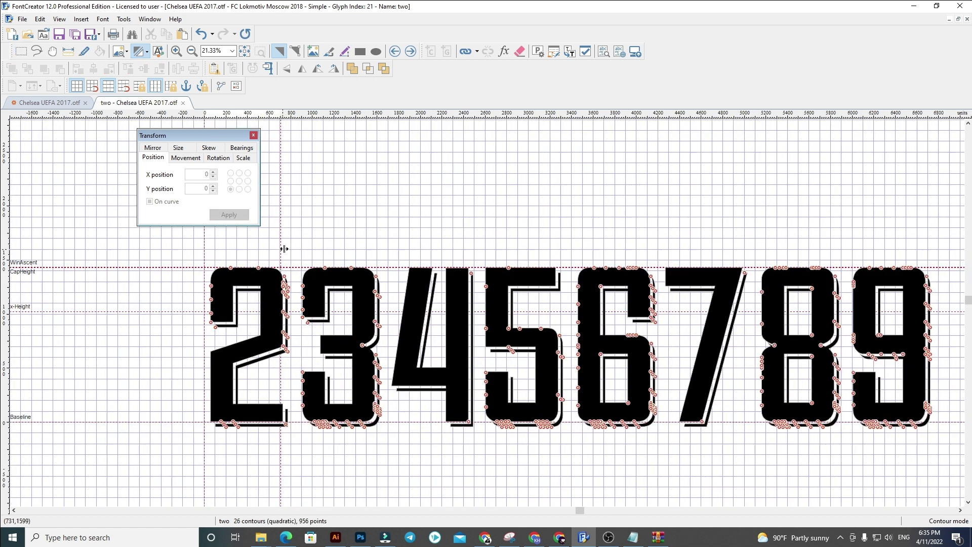
{"action": "scroll", "coordinate": [290, 247], "scroll_direction": "down", "scroll_amount": 2}
{"action": "left_click_drag", "start_coordinate": [800, 453], "coordinate": [263, 265]}
{"action": "key", "text": "Delete"}
Open the three glyph, replace its outline with the cut digits 3 through 9, and set their X position to 60
{"action": "left_click", "coordinate": [411, 51]}
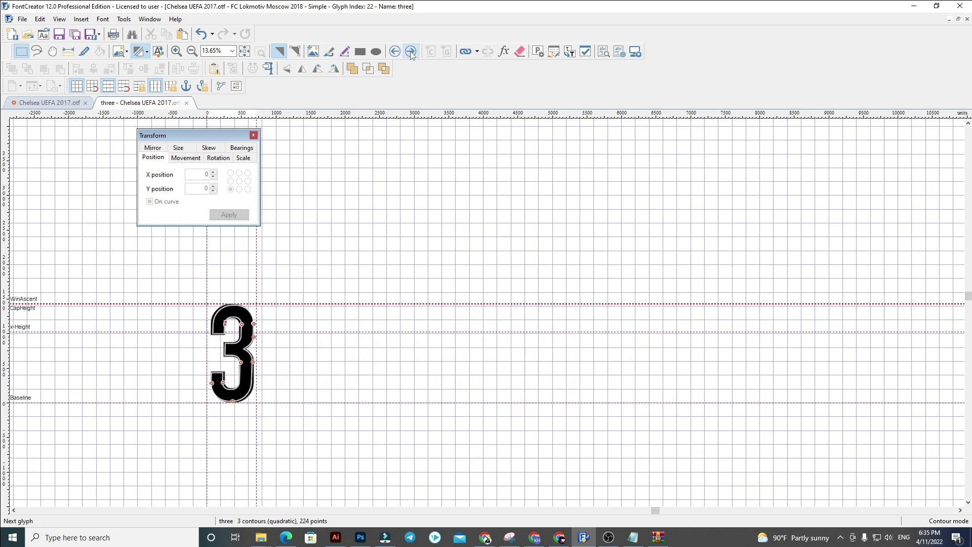
{"action": "key", "text": "ctrl+a"}
{"action": "key", "text": "Delete"}
{"action": "key", "text": "ctrl+v"}
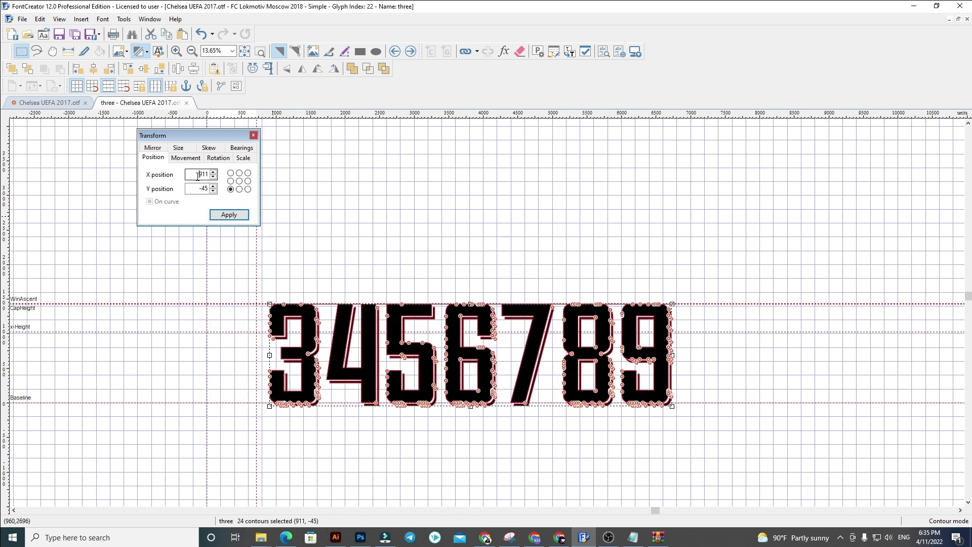
{"action": "type", "text": "0"}
{"action": "key", "text": "Return"}
{"action": "key", "text": "Escape"}
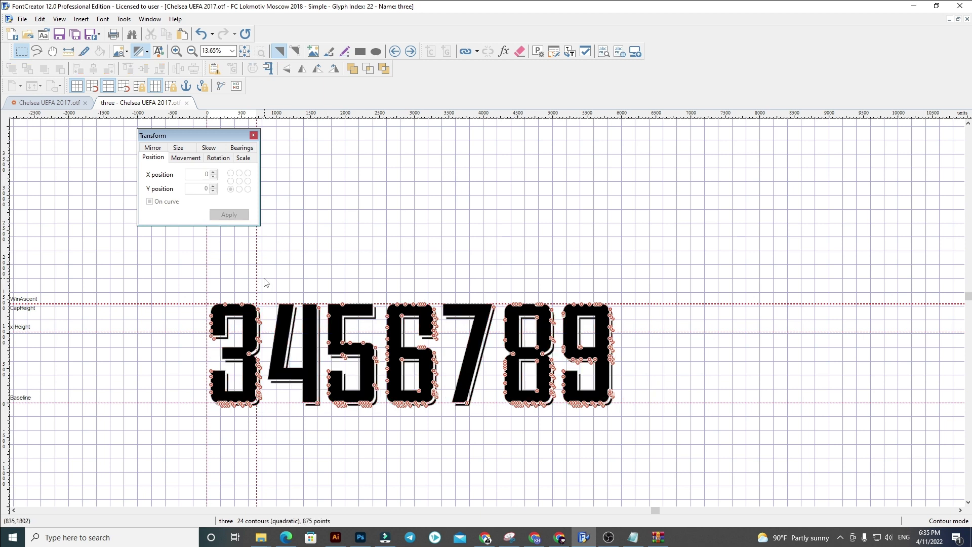
Widen the three glyph's advance width to just past the 3 and cut the digits 4 through 9
{"action": "left_click_drag", "start_coordinate": [258, 279], "coordinate": [264, 278]}
{"action": "left_click_drag", "start_coordinate": [724, 454], "coordinate": [262, 276]}
{"action": "key", "text": "ctrl+x"}
Open the four glyph, replace its outline with the cut digits 4 through 9, and set their X position to 60
{"action": "left_click", "coordinate": [411, 51]}
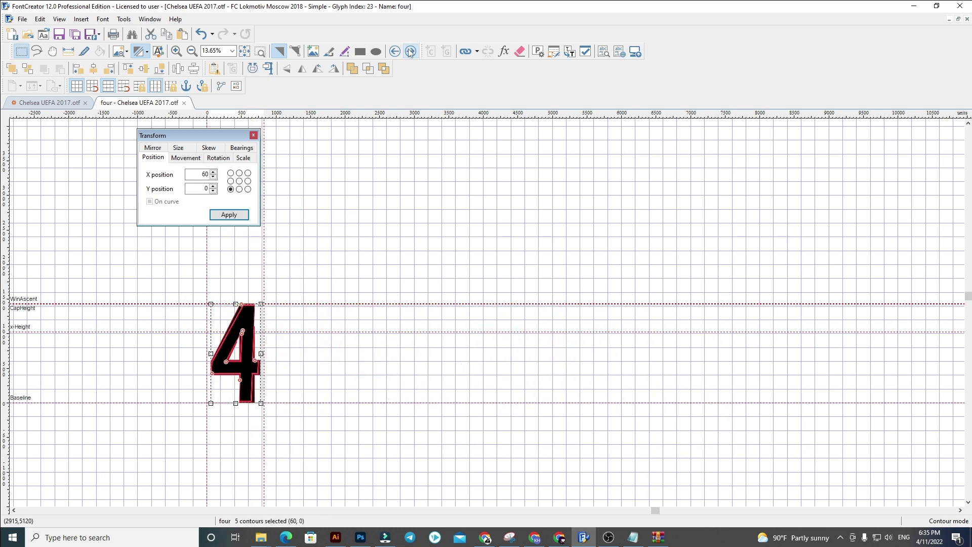
{"action": "key", "text": "Delete"}
{"action": "key", "text": "ctrl+v"}
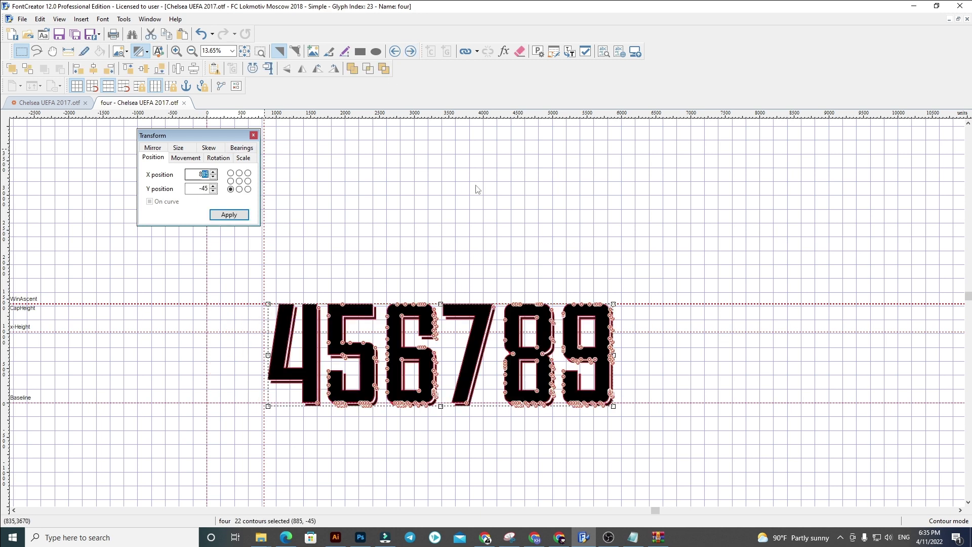
{"action": "type", "text": "60"}
{"action": "key", "text": "Return"}
{"action": "key", "text": "Escape"}
Cut the digits 5 through 9 out of the four glyph, leaving only the 4
{"action": "scroll", "coordinate": [202, 351], "scroll_direction": "up", "scroll_amount": 2}
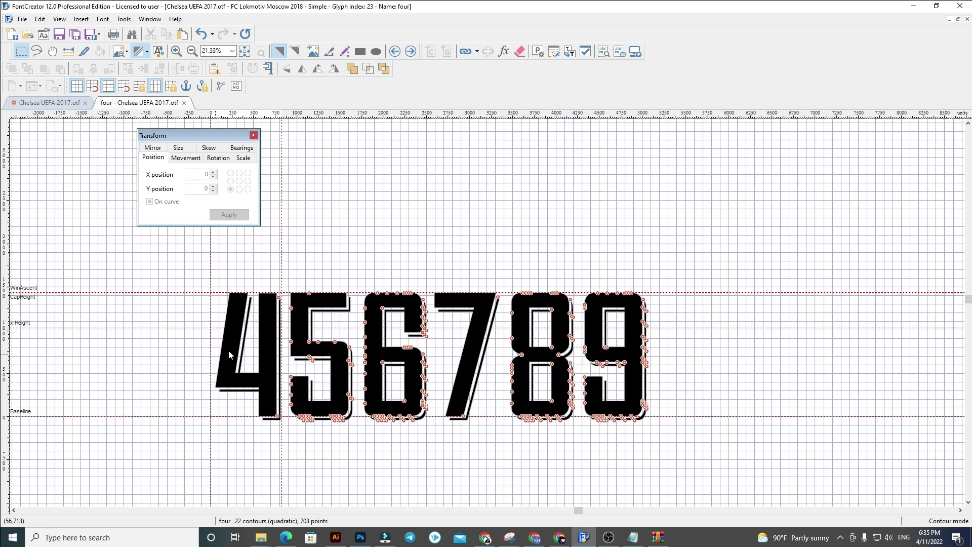
{"action": "left_click_drag", "start_coordinate": [786, 464], "coordinate": [301, 255]}
{"action": "key", "text": "Delete"}
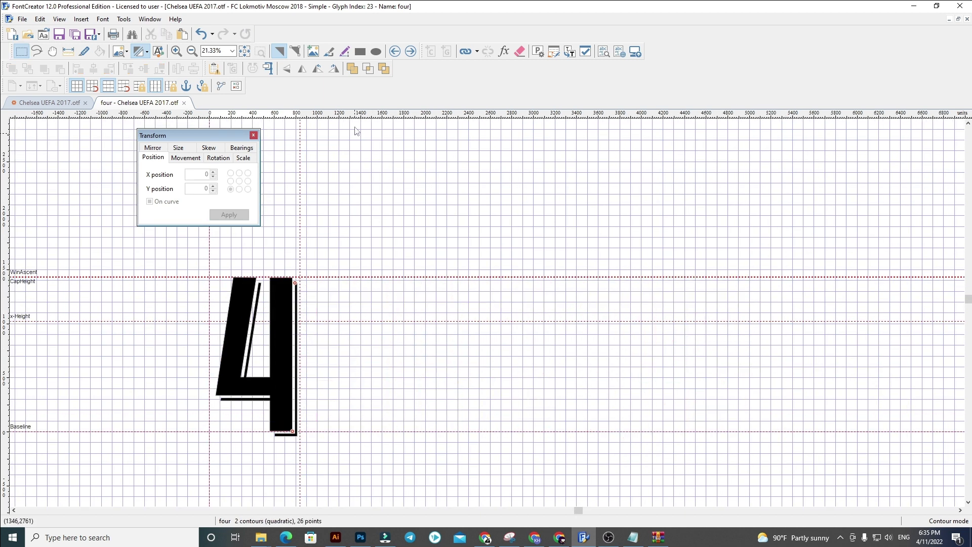
Open the five glyph, replace its outline with the cut digits 5 through 9, and set their X position to 60
{"action": "left_click", "coordinate": [410, 51]}
{"action": "key", "text": "ctrl+a"}
{"action": "key", "text": "Delete"}
{"action": "key", "text": "ctrl+v"}
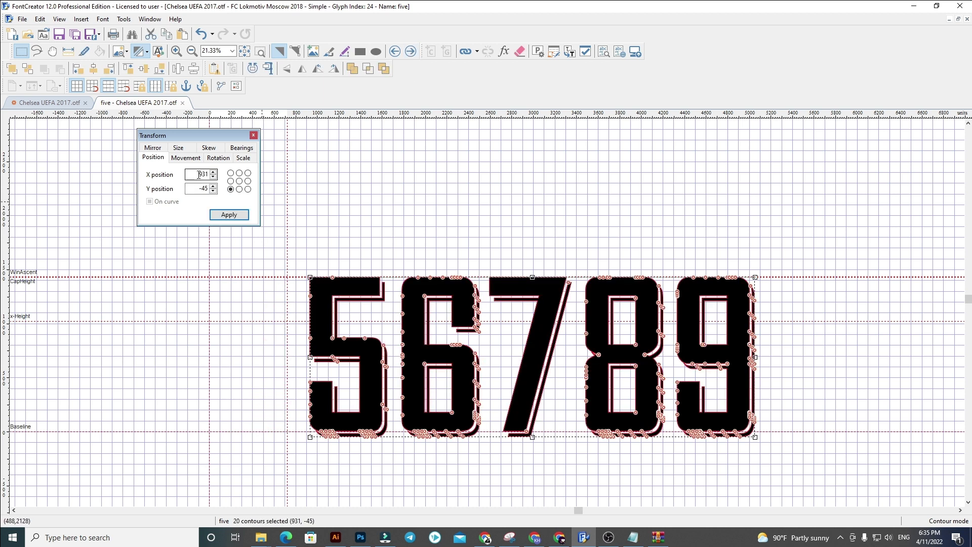
{"action": "type", "text": "60"}
{"action": "key", "text": "Return"}
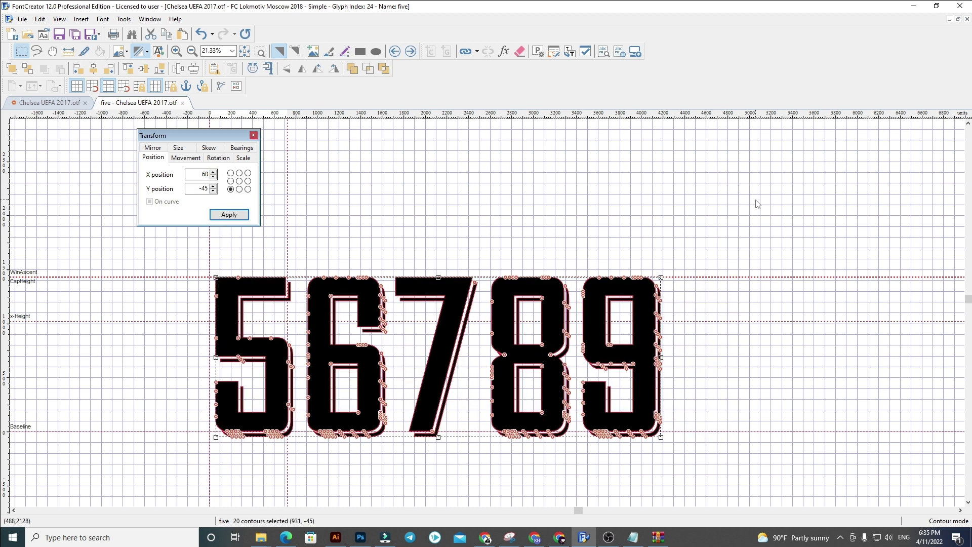
{"action": "left_click", "coordinate": [419, 239]}
Widen the five glyph's advance width to just past the 5 and cut the digits 6 through 9
{"action": "left_click_drag", "start_coordinate": [288, 259], "coordinate": [295, 258]}
{"action": "left_click_drag", "start_coordinate": [667, 462], "coordinate": [302, 252]}
{"action": "key", "text": "Delete"}
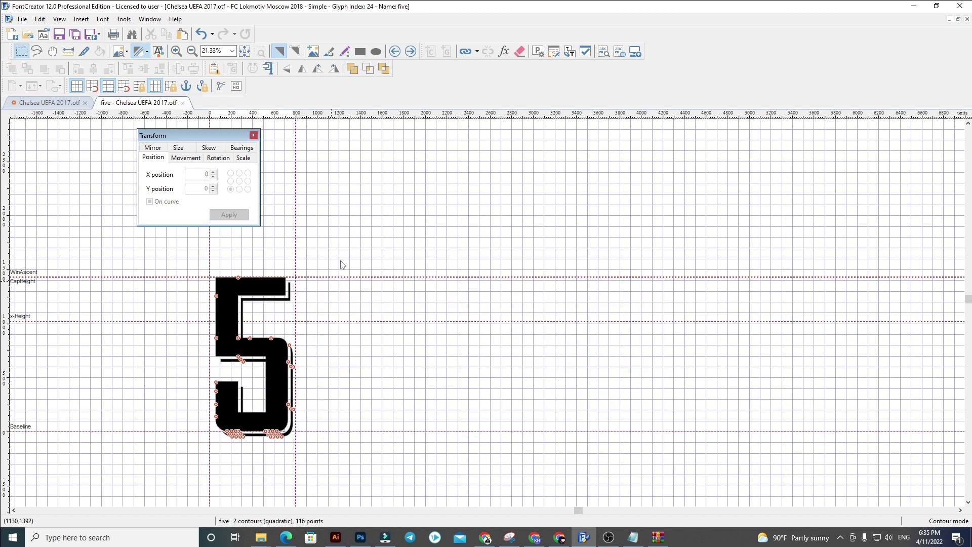
Open the six glyph, replace its outline with the cut digits 6 through 9, and set their X position to 60
{"action": "left_click", "coordinate": [411, 52]}
{"action": "key", "text": "ctrl+a"}
{"action": "key", "text": "Delete"}
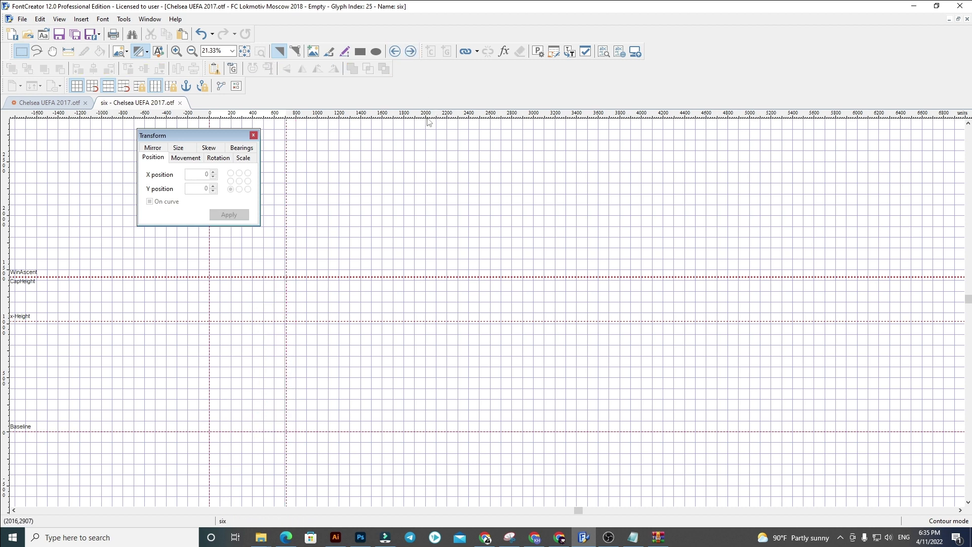
{"action": "key", "text": "ctrl+v"}
{"action": "left_click_drag", "start_coordinate": [198, 174], "coordinate": [744, 174]}
{"action": "type", "text": "0"}
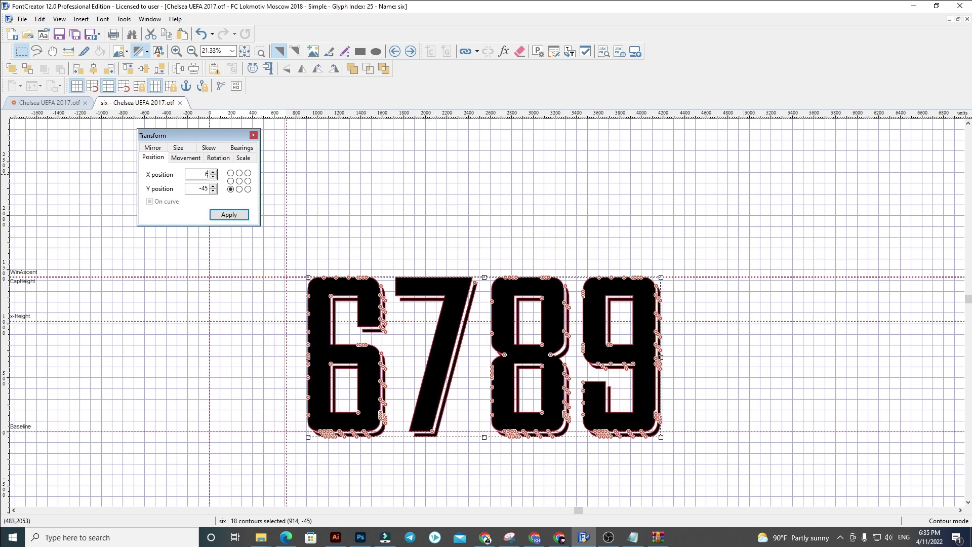
{"action": "type", "text": "0"}
{"action": "key", "text": "Return"}
{"action": "left_click", "coordinate": [282, 259]}
Widen the six glyph's advance width to just past the 6 and cut the digits 7 through 9
{"action": "left_click_drag", "start_coordinate": [287, 254], "coordinate": [296, 251]}
{"action": "left_click_drag", "start_coordinate": [725, 465], "coordinate": [302, 253]}
{"action": "key", "text": "Delete"}
Open the seven glyph, replace its outline with the cut digits 7 through 9, and set their X position to 60
{"action": "left_click", "coordinate": [411, 51]}
{"action": "key", "text": "ctrl+a"}
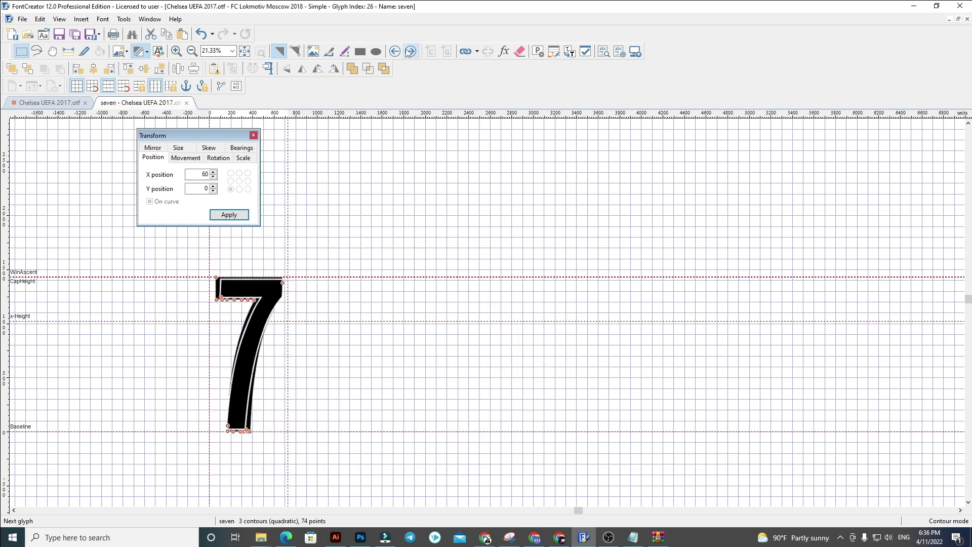
{"action": "key", "text": "Delete"}
{"action": "key", "text": "ctrl+v"}
{"action": "key", "text": "Tab"}
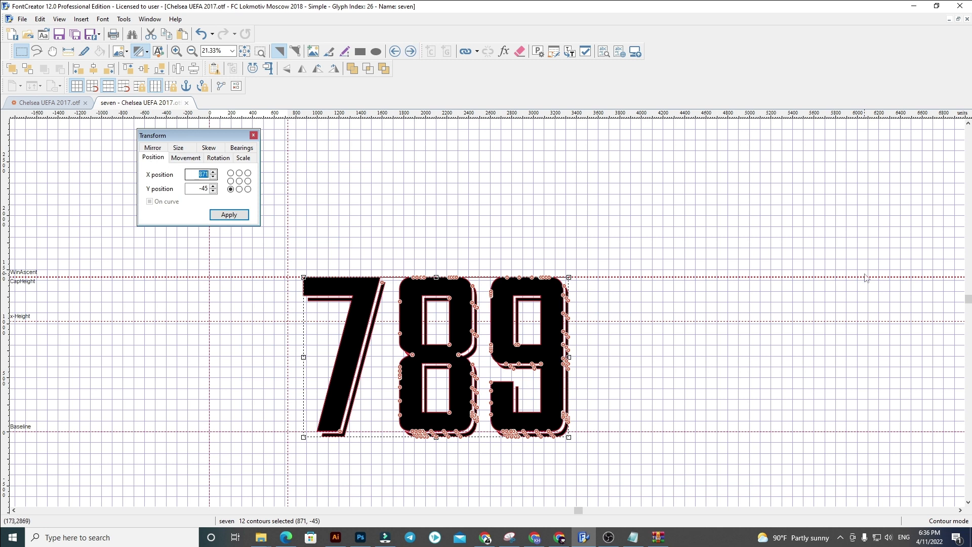
{"action": "type", "text": "60"}
{"action": "key", "text": "Return"}
{"action": "left_click", "coordinate": [866, 278]}
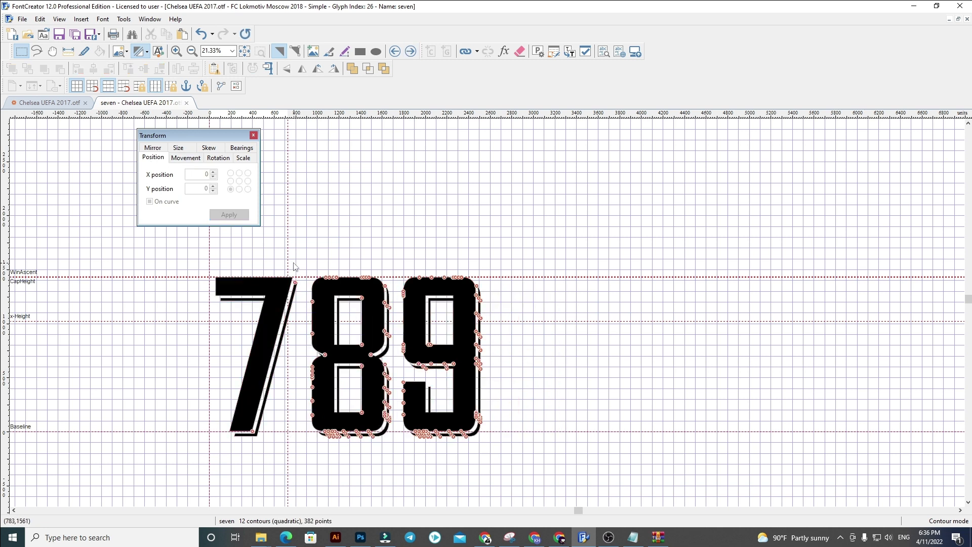
Cut the 8 and 9 from the seven glyph and replace the eight glyph's outline with them at X position 60
{"action": "left_click_drag", "start_coordinate": [559, 472], "coordinate": [306, 244]}
{"action": "key", "text": "Delete"}
{"action": "left_click", "coordinate": [410, 53]}
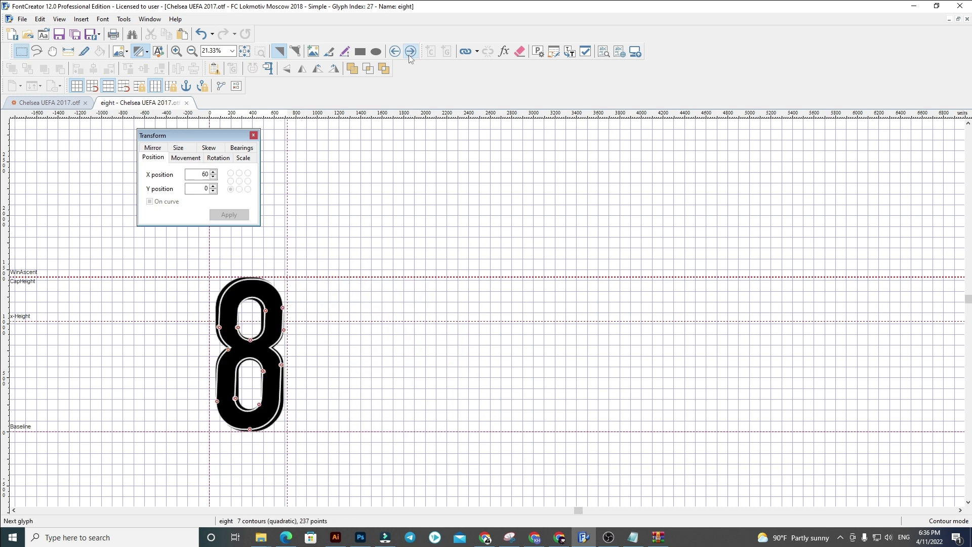
{"action": "double_click", "coordinate": [202, 174]}
{"action": "type", "text": "60"}
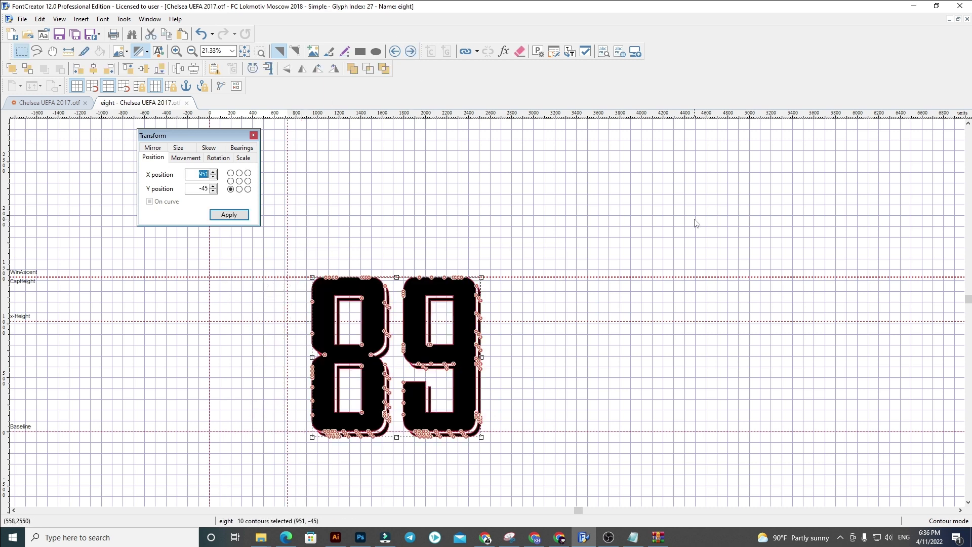
{"action": "key", "text": "Return"}
{"action": "left_click", "coordinate": [697, 224]}
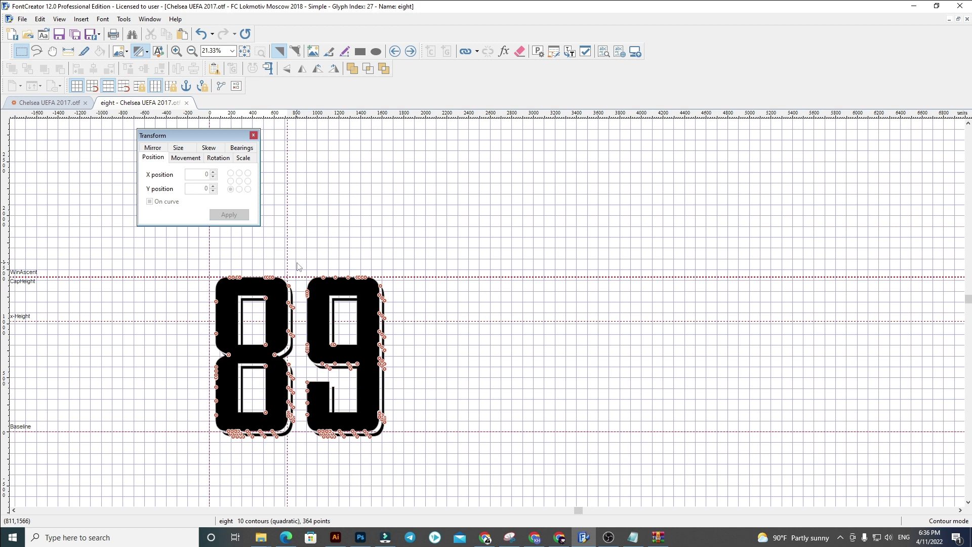
Cut the 9 from the eight glyph and replace the nine glyph's outline with it at X position 60
{"action": "left_click_drag", "start_coordinate": [489, 452], "coordinate": [299, 248]}
{"action": "key", "text": "Delete"}
{"action": "left_click", "coordinate": [411, 51]}
{"action": "key", "text": "ctrl+a"}
{"action": "key", "text": "Delete"}
{"action": "key", "text": "ctrl+v"}
{"action": "double_click", "coordinate": [200, 175]}
{"action": "type", "text": "60"}
{"action": "key", "text": "Return"}
{"action": "left_click", "coordinate": [412, 370]}
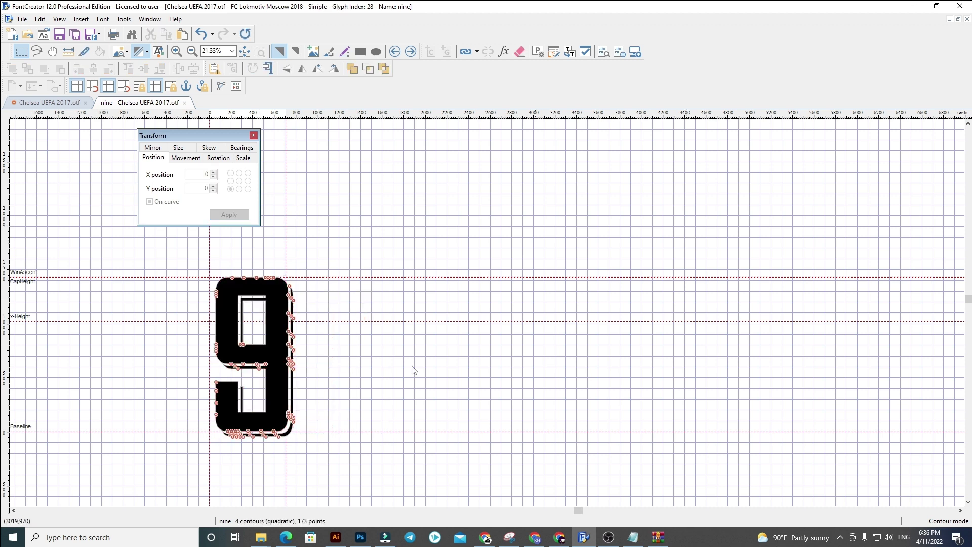
Widen the nine glyph's advance width to about 800 units, just past the 9, and close the glyph
{"action": "scroll", "coordinate": [273, 311], "scroll_direction": "up", "scroll_amount": 3}
{"action": "scroll", "coordinate": [287, 296], "scroll_direction": "down", "scroll_amount": 1}
{"action": "left_click_drag", "start_coordinate": [294, 242], "coordinate": [311, 239]}
{"action": "scroll", "coordinate": [521, 401], "scroll_direction": "down", "scroll_amount": 1}
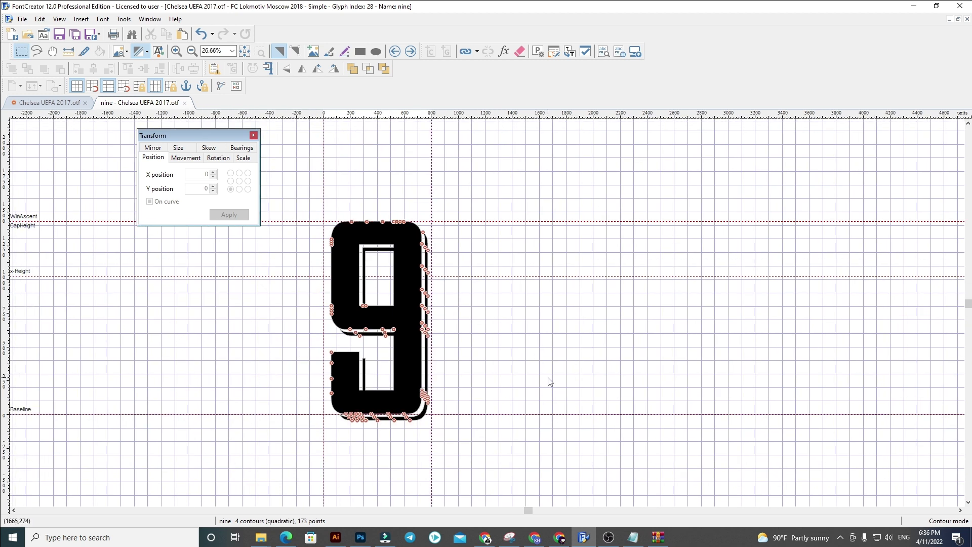
{"action": "left_click_drag", "start_coordinate": [477, 423], "coordinate": [506, 416]}
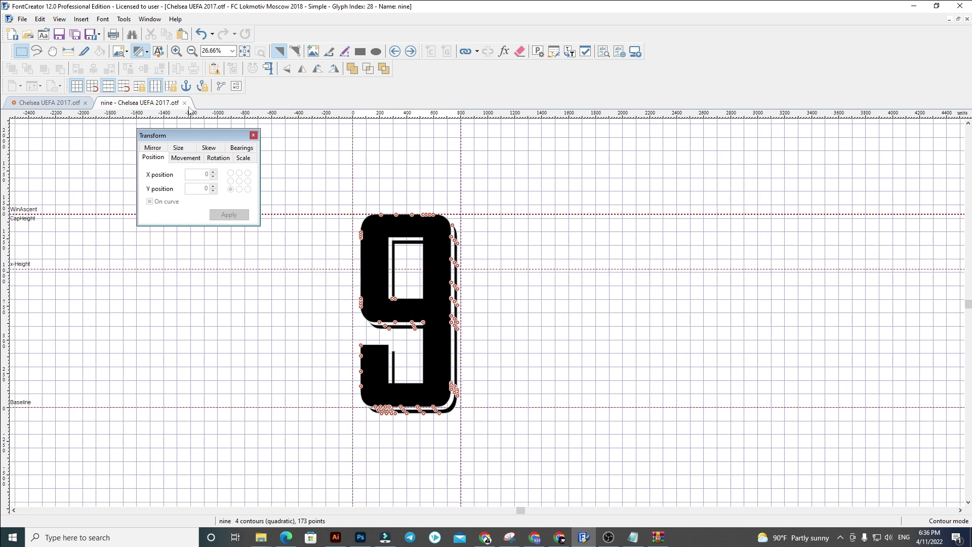
{"action": "left_click", "coordinate": [185, 103]}
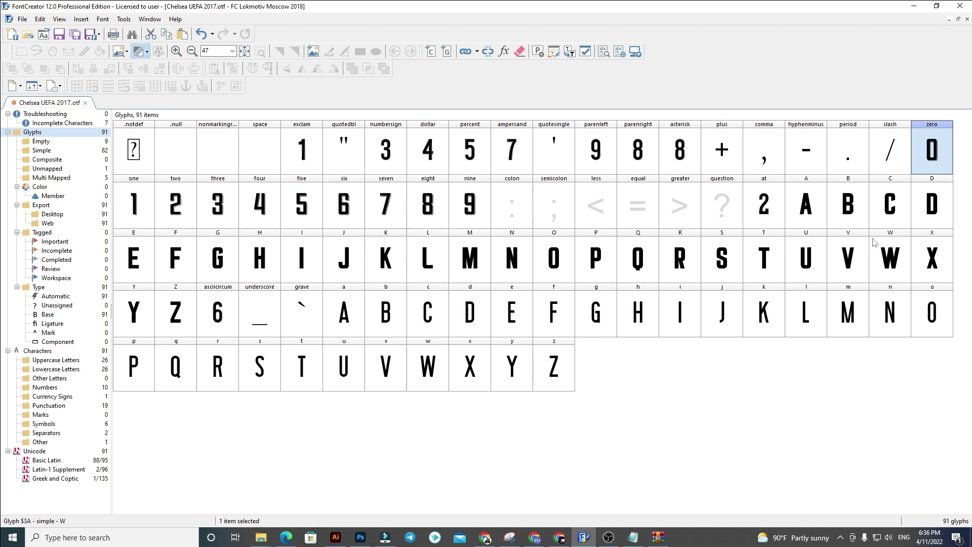
Copy the zero glyph onto parenright and the nine glyph onto parenleft in the glyph overview
{"action": "left_click", "coordinate": [672, 158]}
{"action": "left_click", "coordinate": [653, 160]}
{"action": "key", "text": "ctrl+v"}
{"action": "left_click", "coordinate": [387, 208]}
{"action": "left_click", "coordinate": [481, 209]}
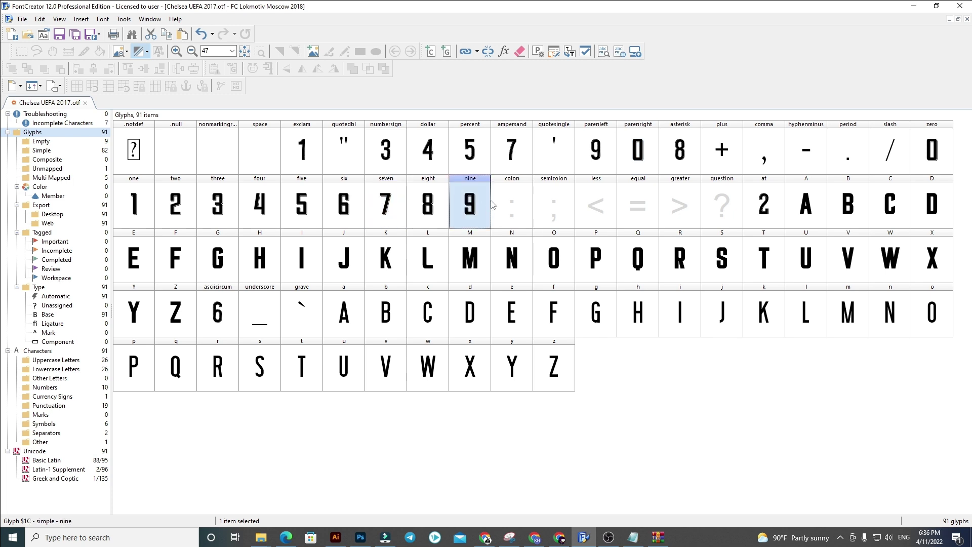
{"action": "left_click", "coordinate": [601, 155]}
{"action": "key", "text": "ctrl+v"}
Copy the eight glyph onto asterisk and the six glyph onto asciicircum
{"action": "left_click", "coordinate": [430, 208]}
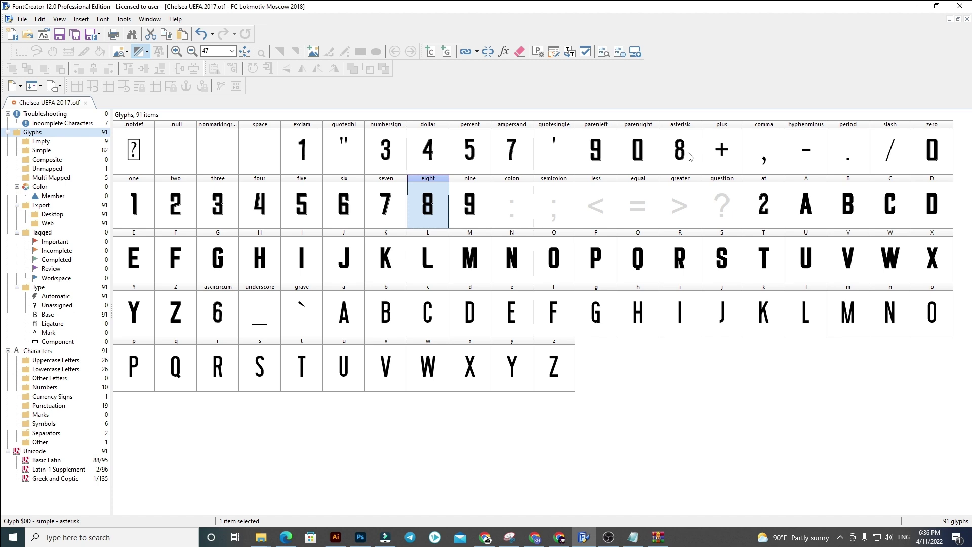
{"action": "left_click", "coordinate": [669, 168]}
{"action": "key", "text": "ctrl+v"}
{"action": "left_click", "coordinate": [339, 212]}
{"action": "left_click", "coordinate": [229, 317]}
{"action": "key", "text": "ctrl+v"}
Copy the two glyph onto the at glyph
{"action": "left_click", "coordinate": [170, 201]}
{"action": "left_click", "coordinate": [765, 204]}
{"action": "key", "text": "ctrl+v"}
Copy the three, four and five glyphs onto numbersign, dollar and percent
{"action": "left_click", "coordinate": [210, 219]}
{"action": "left_click", "coordinate": [305, 212]}
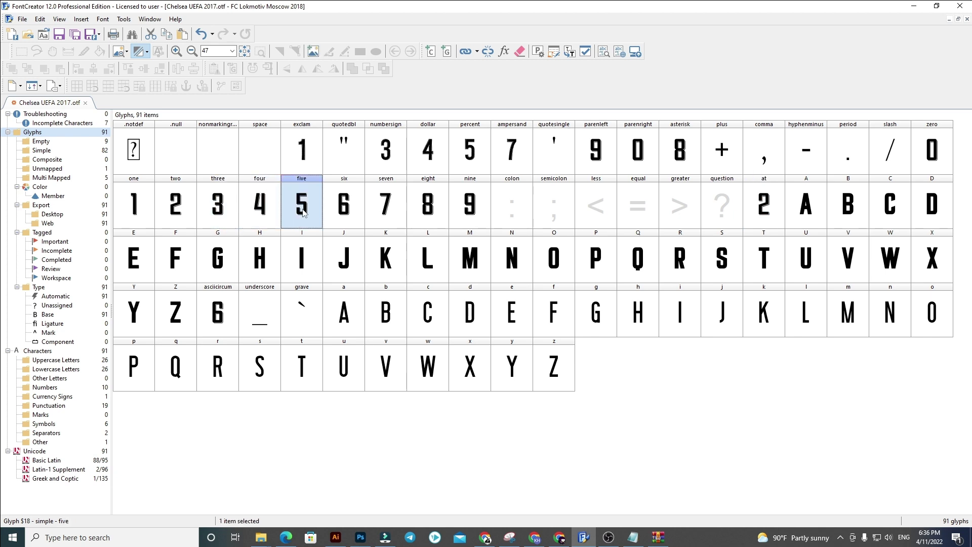
{"action": "left_click", "coordinate": [216, 217]}
{"action": "left_click", "coordinate": [298, 217], "text": "shift"}
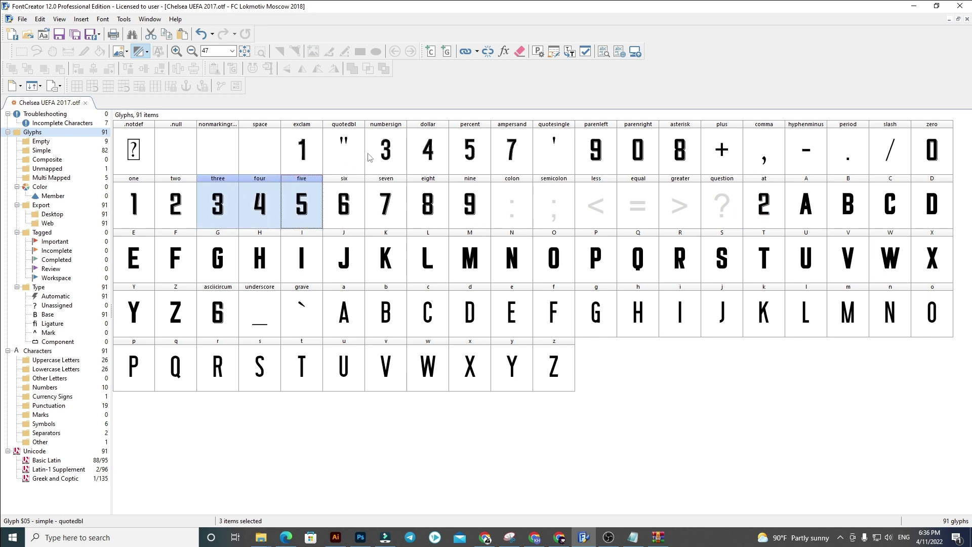
{"action": "left_click", "coordinate": [384, 152]}
{"action": "left_click", "coordinate": [489, 158], "text": "shift"}
{"action": "key", "text": "ctrl+v"}
Copy the seven glyph onto ampersand and the one glyph onto exclam
{"action": "left_click", "coordinate": [391, 199]}
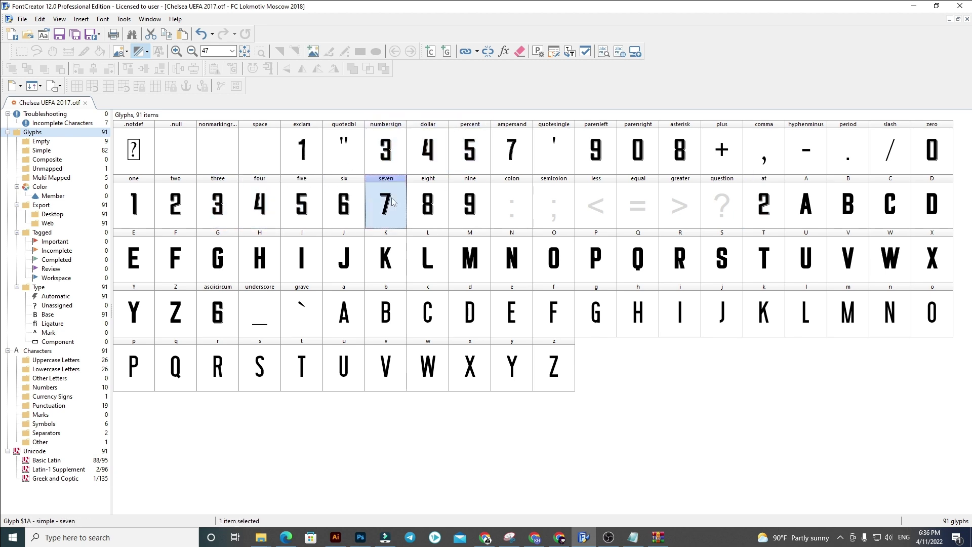
{"action": "left_click", "coordinate": [530, 150]}
{"action": "left_click", "coordinate": [133, 203]}
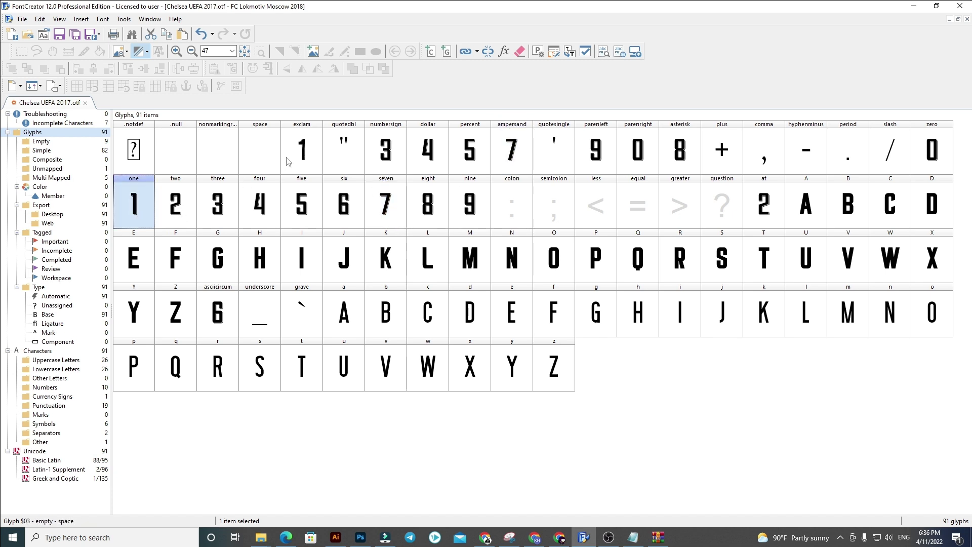
{"action": "left_click", "coordinate": [302, 150]}
{"action": "left_click", "coordinate": [746, 428]}
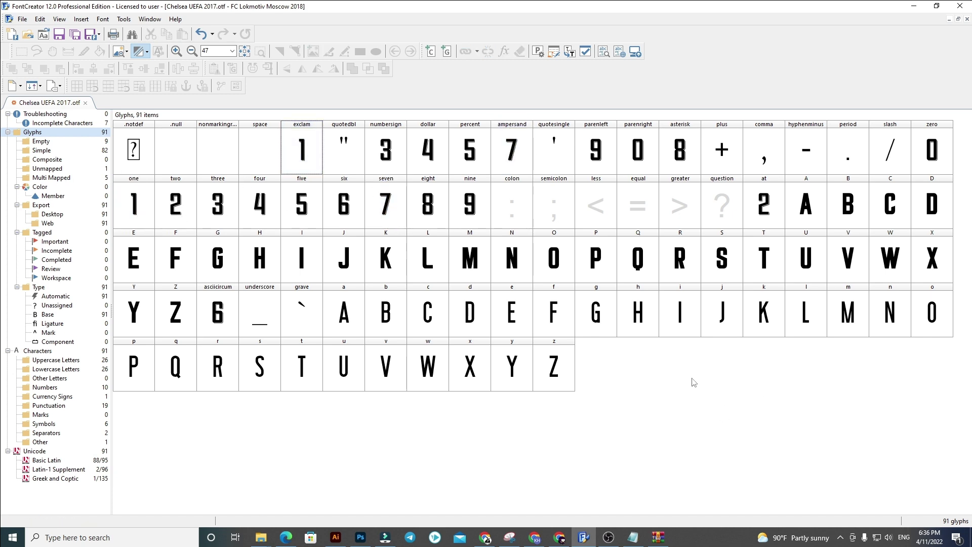
Copy the uppercase glyphs A through Z onto the lowercase glyphs a through z
{"action": "left_click", "coordinate": [800, 205]}
{"action": "left_click", "coordinate": [183, 322], "text": "shift"}
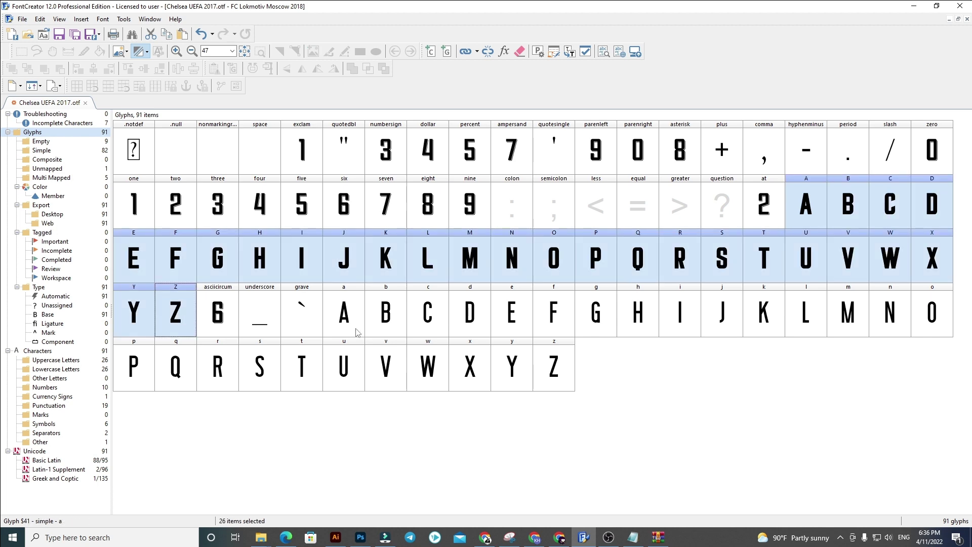
{"action": "left_click", "coordinate": [357, 332]}
{"action": "left_click", "coordinate": [551, 365], "text": "shift"}
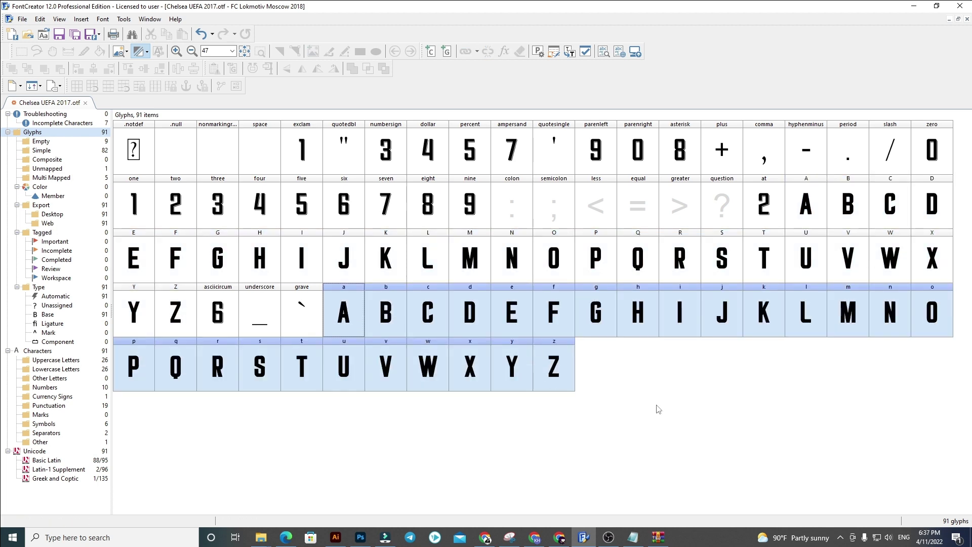
{"action": "left_click", "coordinate": [659, 410]}
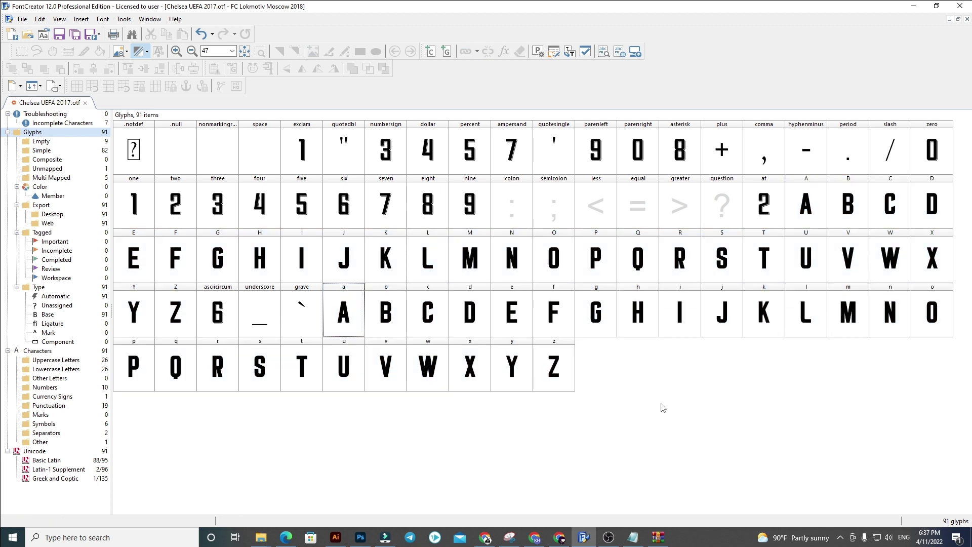
Copy the font family name from the font properties
{"action": "left_click", "coordinate": [84, 22]}
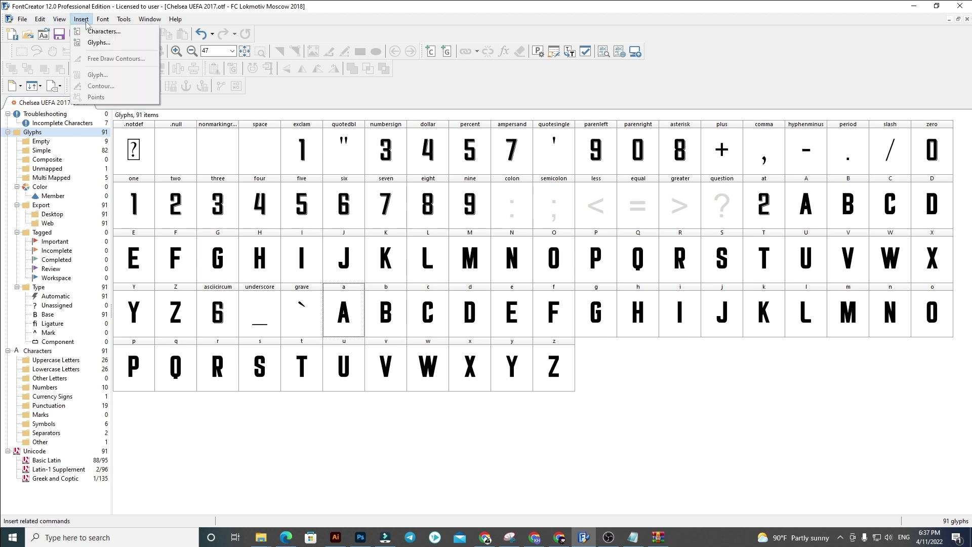
{"action": "key", "text": "Escape"}
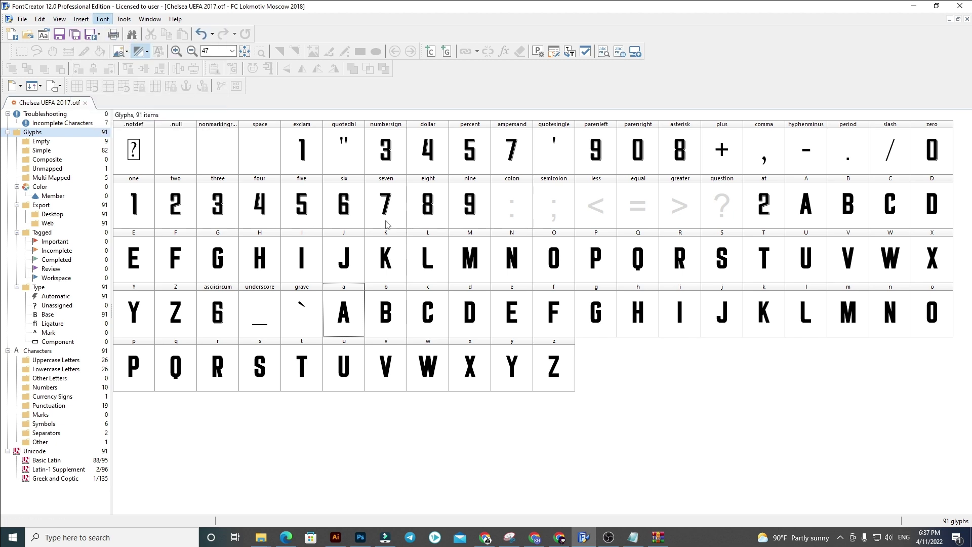
{"action": "left_click_drag", "start_coordinate": [558, 172], "coordinate": [448, 171]}
{"action": "key", "text": "ctrl+c"}
{"action": "left_click", "coordinate": [524, 390]}
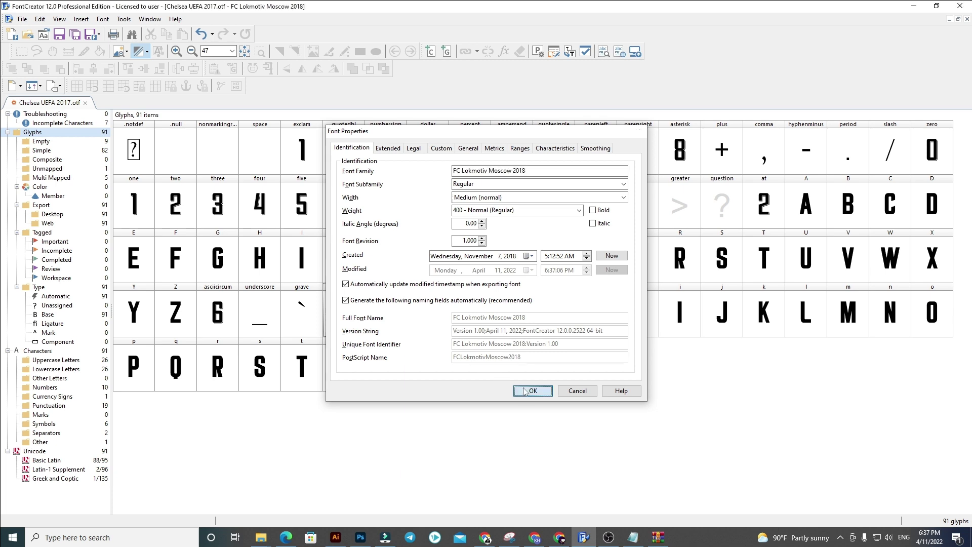
Export the font as a TrueType desktop font named FC Lokmotiv Moscow 2018 into the Font Design folder of the same name
{"action": "left_click", "coordinate": [22, 18]}
{"action": "mouse_move", "coordinate": [101, 164]}
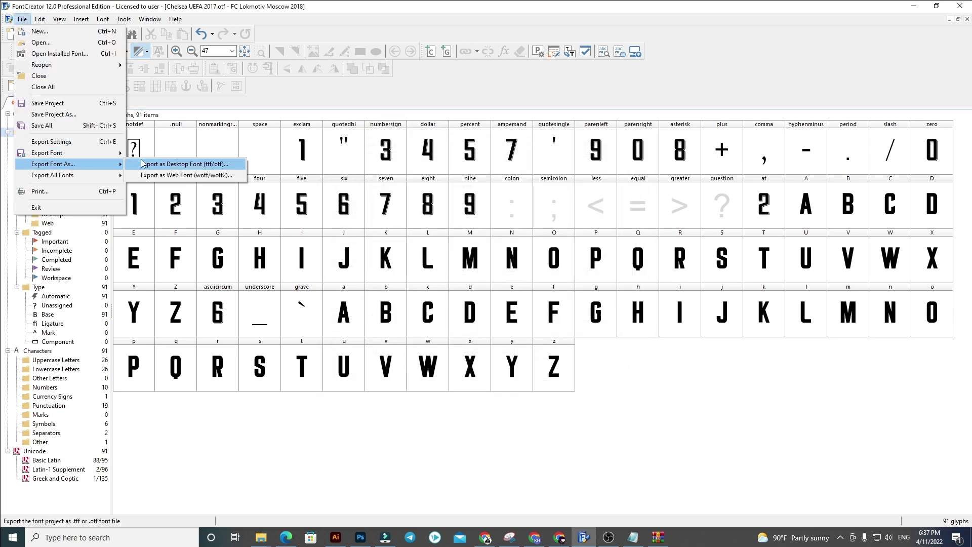
{"action": "left_click", "coordinate": [143, 164]}
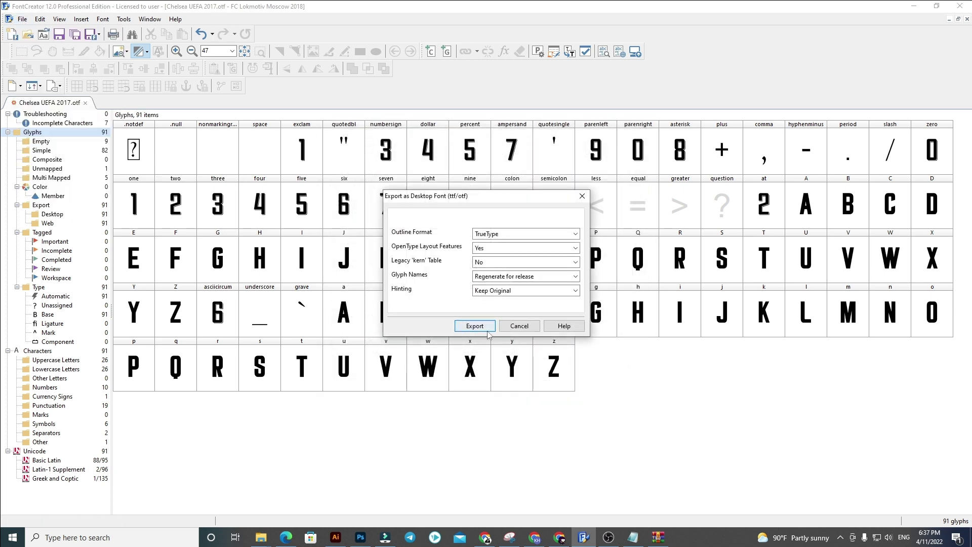
{"action": "left_click", "coordinate": [487, 329]}
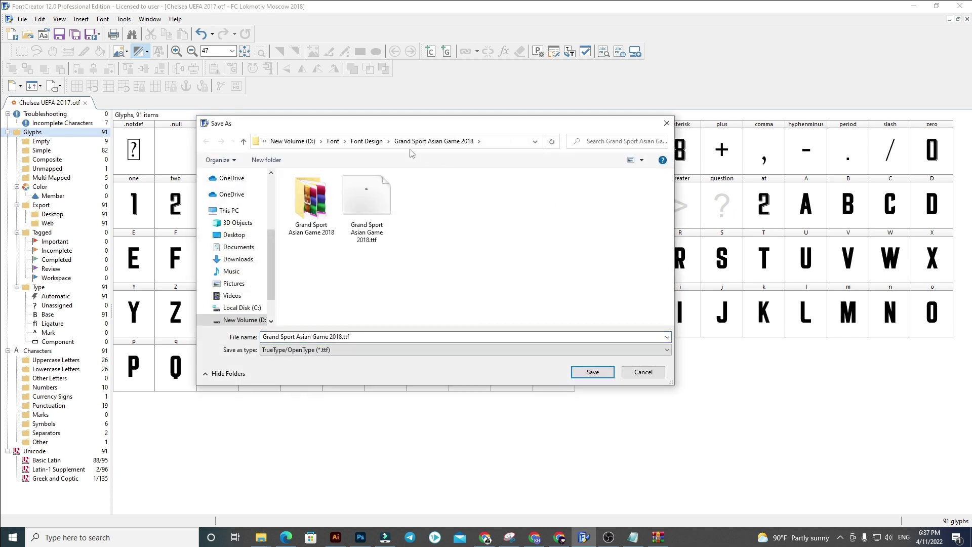
{"action": "left_click", "coordinate": [372, 141]}
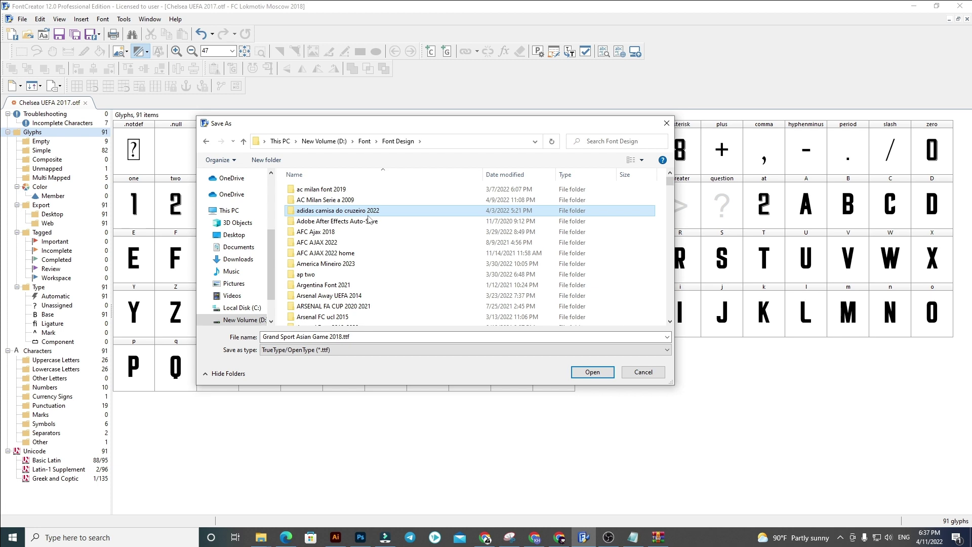
{"action": "scroll", "coordinate": [368, 219], "scroll_direction": "down", "scroll_amount": 15}
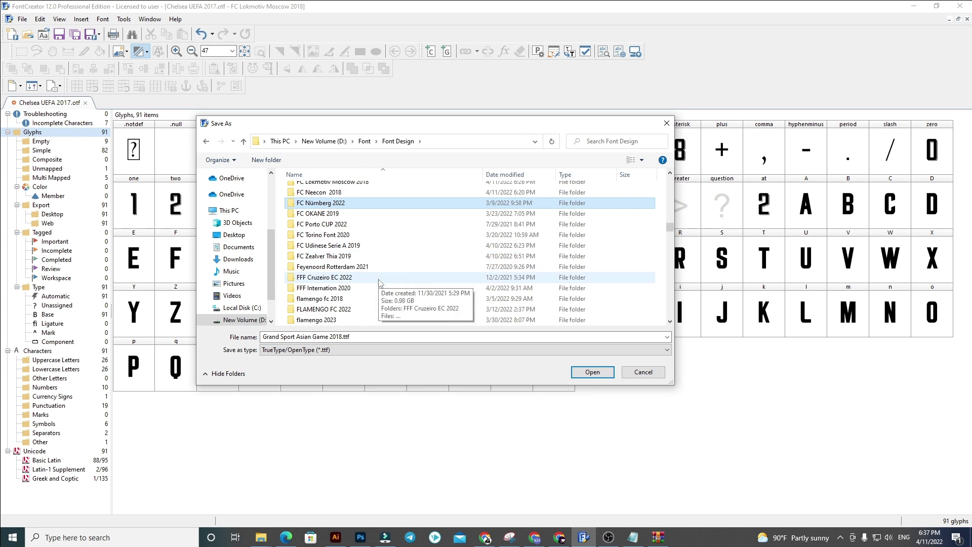
{"action": "scroll", "coordinate": [380, 283], "scroll_direction": "up", "scroll_amount": 1}
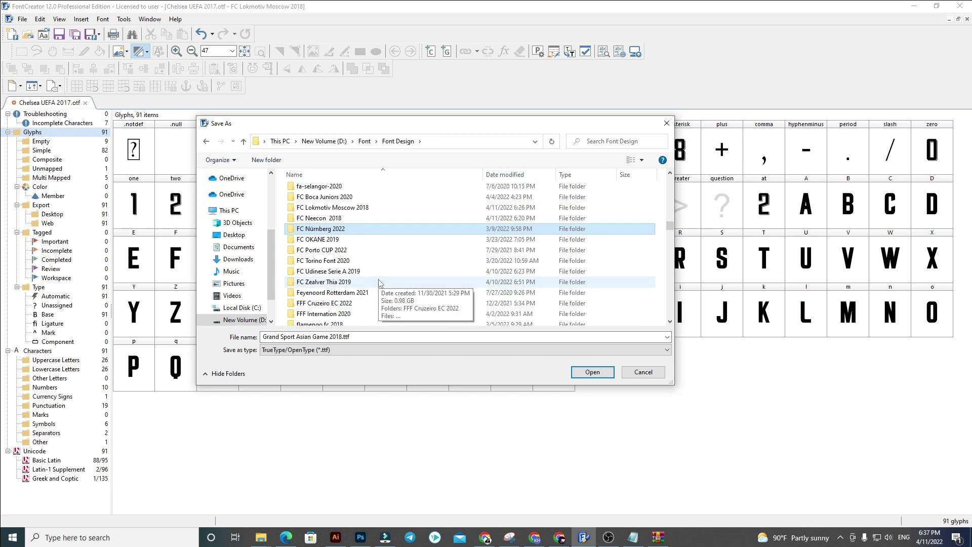
{"action": "double_click", "coordinate": [362, 207]}
{"action": "key", "text": "ctrl+a"}
{"action": "key", "text": "ctrl+v"}
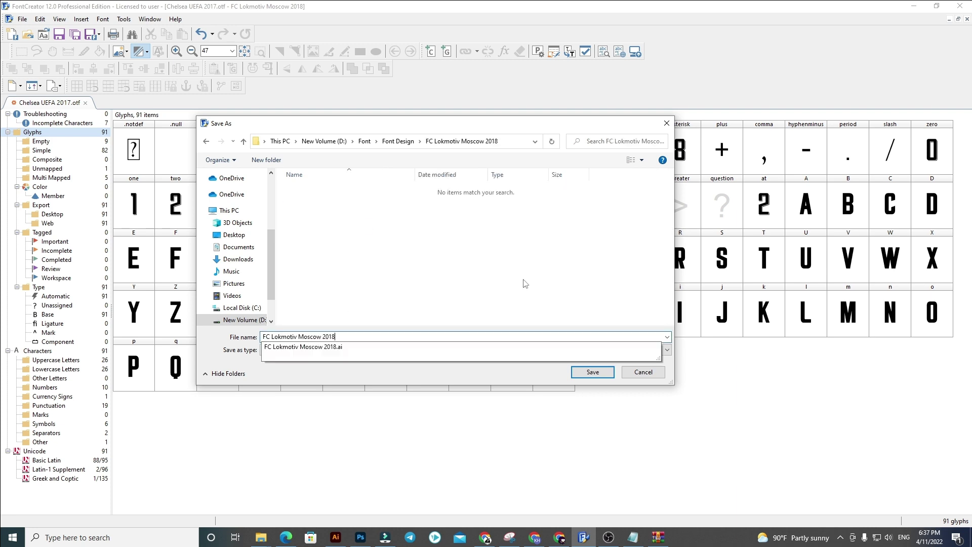
{"action": "left_click", "coordinate": [593, 372]}
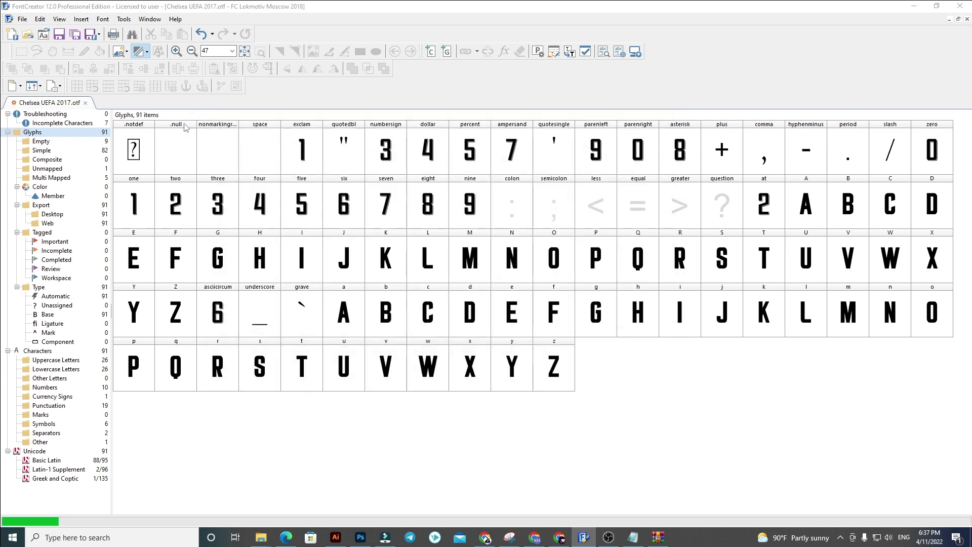
Export the font again as a desktop font in OpenType format, FC Lokmotiv Moscow 2018.otf, in the same folder
{"action": "left_click", "coordinate": [21, 19]}
{"action": "mouse_move", "coordinate": [81, 163]}
{"action": "left_click", "coordinate": [170, 165]}
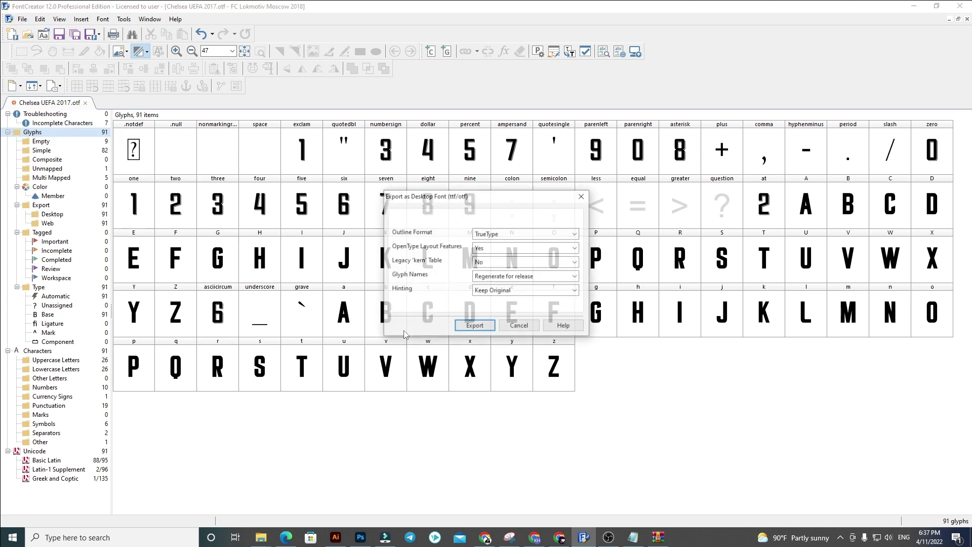
{"action": "left_click", "coordinate": [468, 324]}
{"action": "left_click", "coordinate": [348, 349]}
{"action": "left_click", "coordinate": [313, 374]}
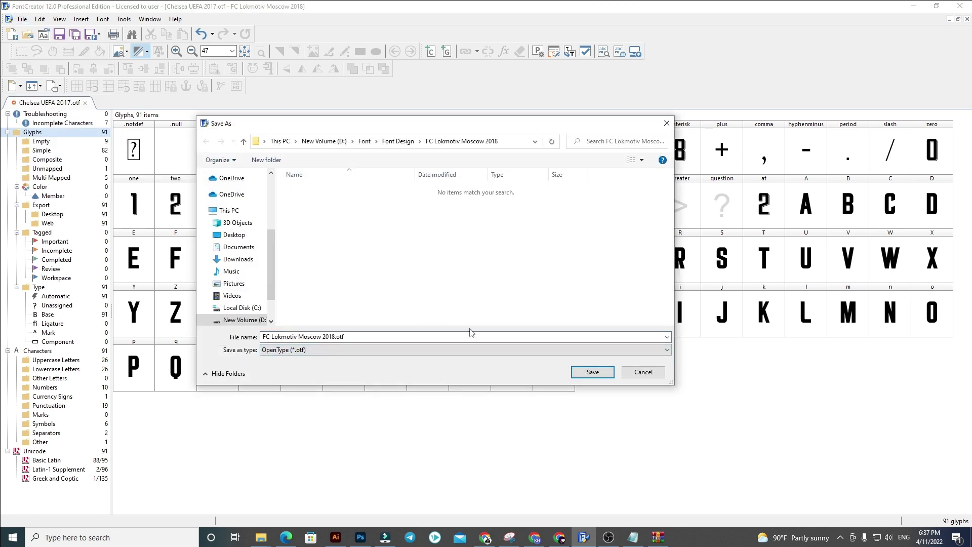
{"action": "left_click", "coordinate": [587, 373]}
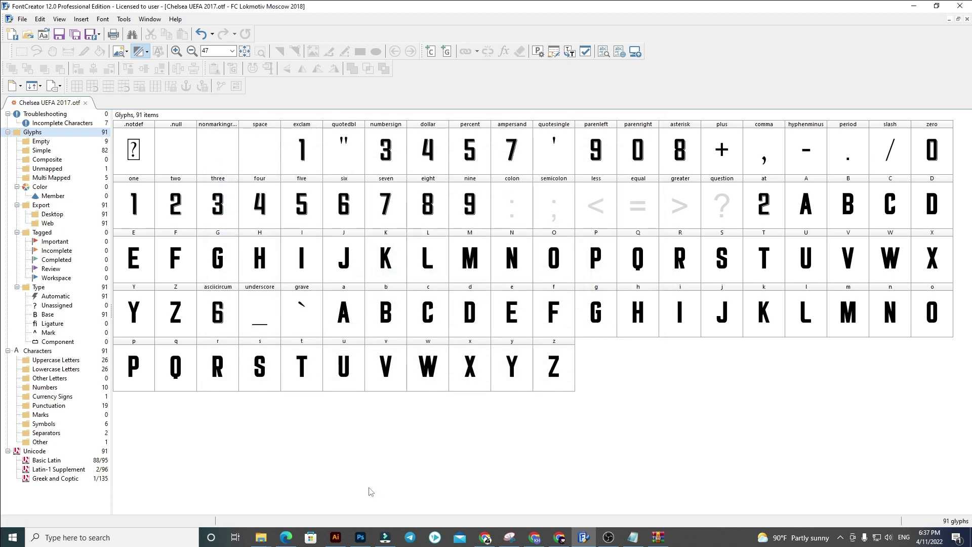
Switch to Illustrator and save the FC Lokmotiv Moscow 2018.ai artwork
{"action": "left_click", "coordinate": [335, 536]}
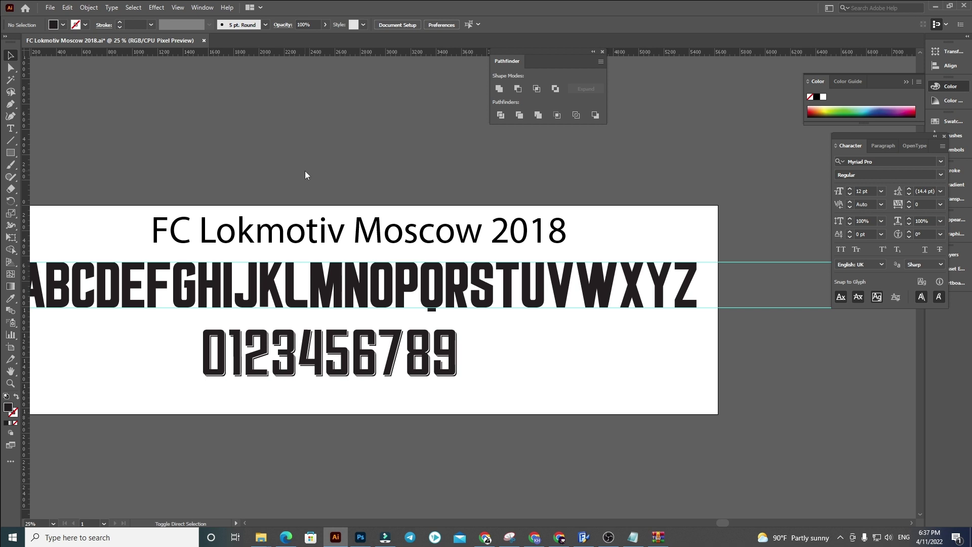
{"action": "key", "text": "ctrl+shift+s"}
{"action": "left_click", "coordinate": [816, 508]}
{"action": "left_click_drag", "start_coordinate": [308, 168], "coordinate": [349, 146]}
{"action": "key", "text": "ctrl+s"}
{"action": "left_click_drag", "start_coordinate": [420, 443], "coordinate": [436, 439]}
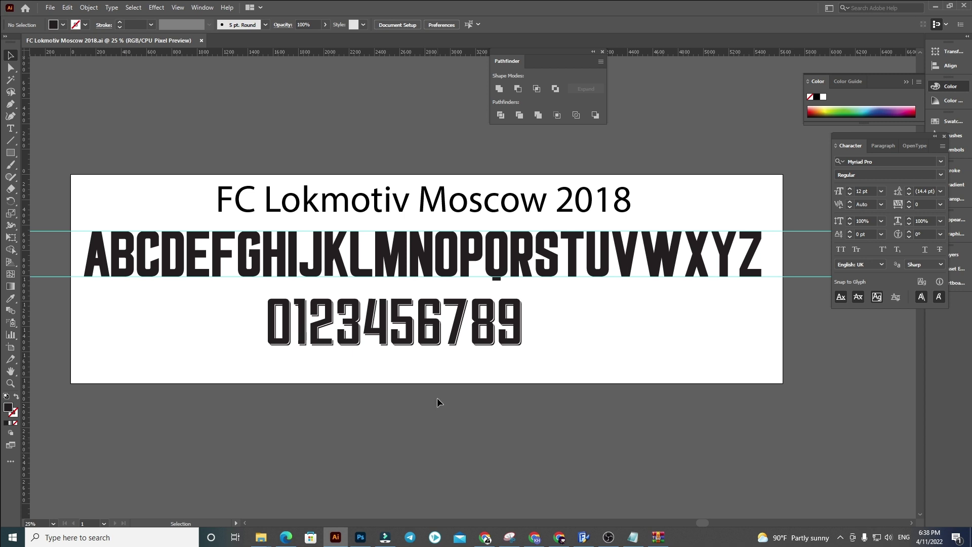
{"action": "left_click_drag", "start_coordinate": [358, 406], "coordinate": [374, 389]}
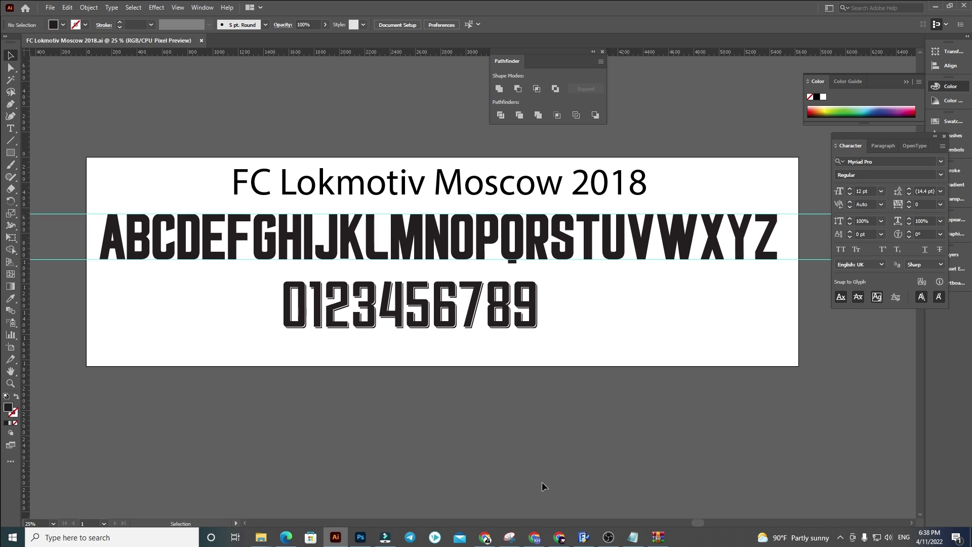
{"action": "left_click", "coordinate": [609, 537]}
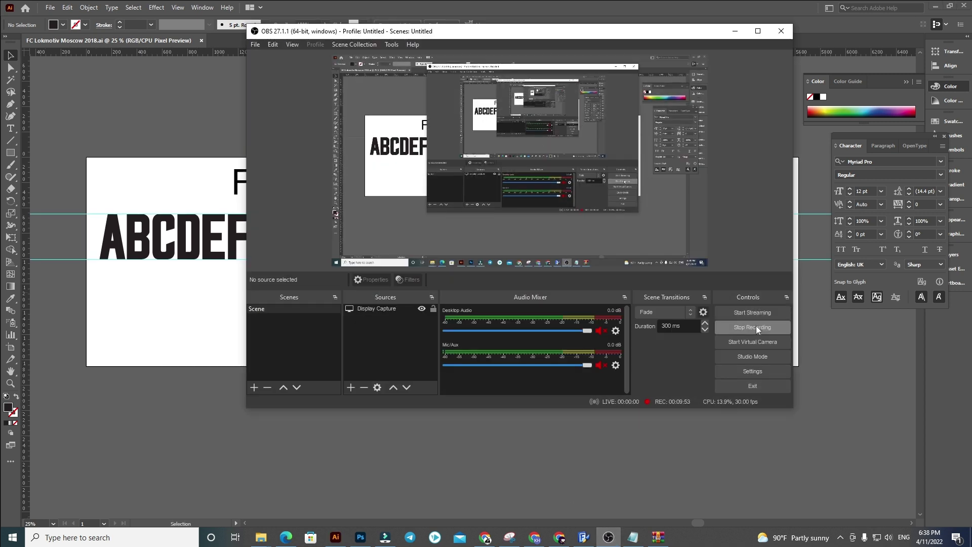
{"action": "left_click", "coordinate": [756, 326]}
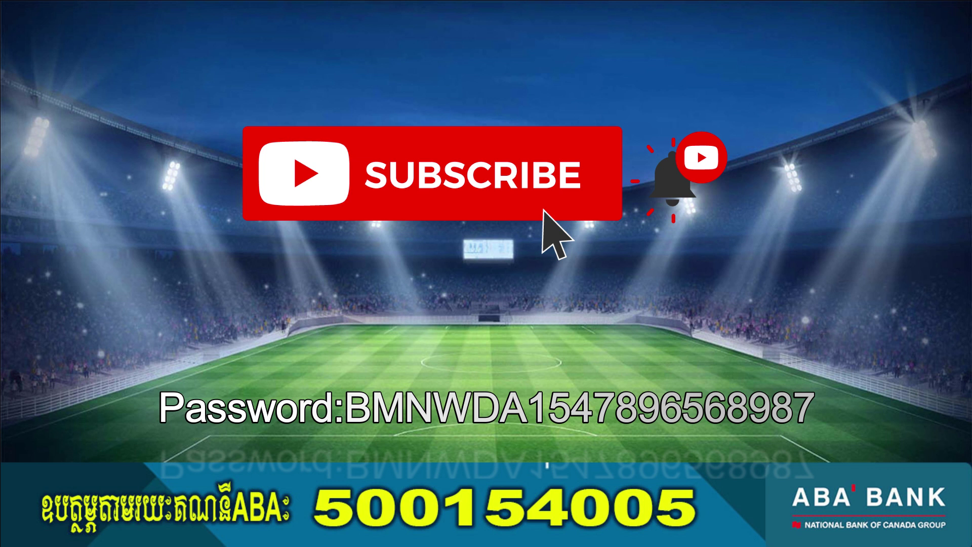